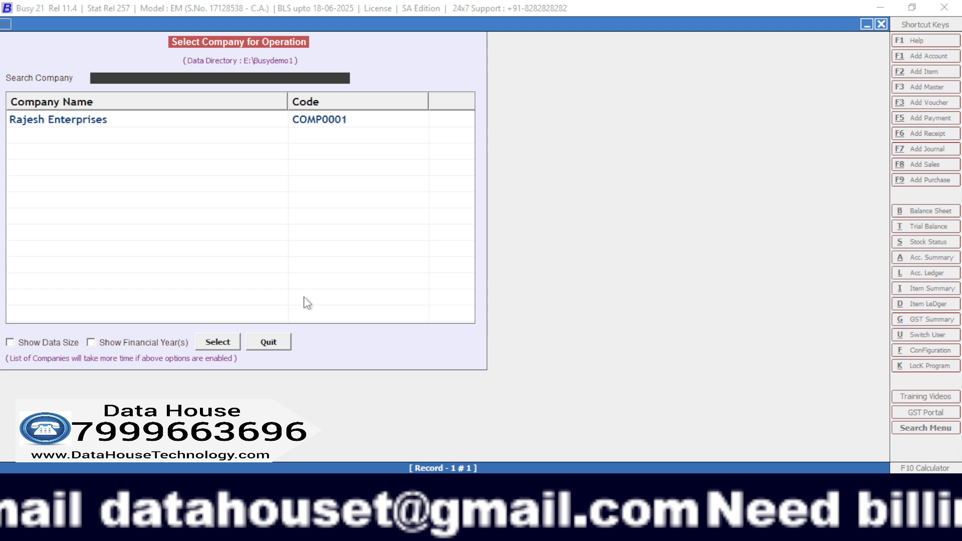
# Start creating a new company named Sanjay Traders with the same print name, leaving the short name blank.
pyautogui.click(271, 346)
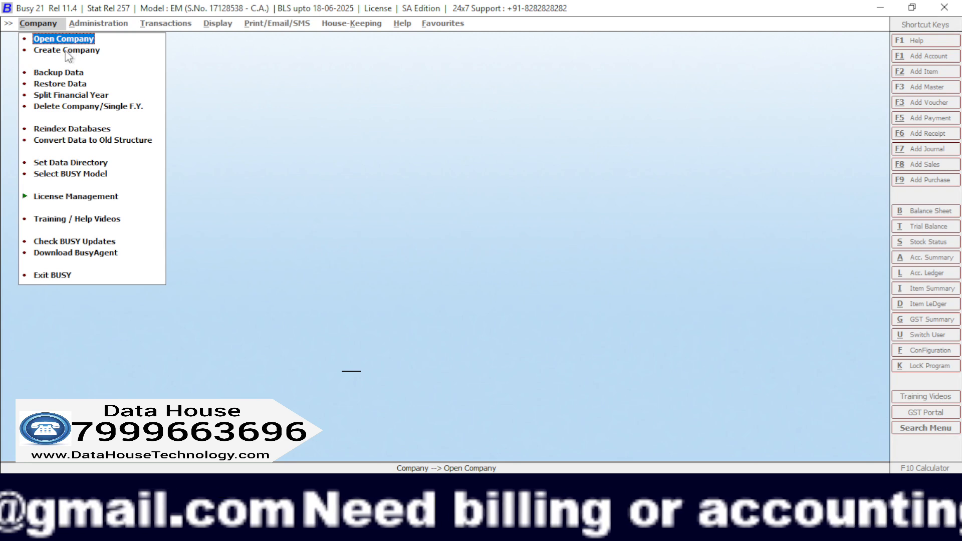
pyautogui.click(85, 50)
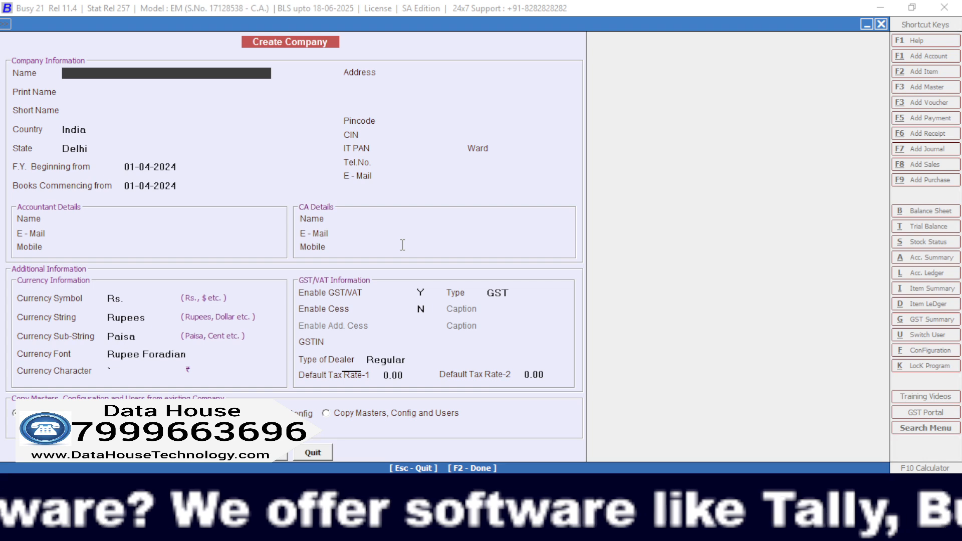
pyautogui.write('sanjay')
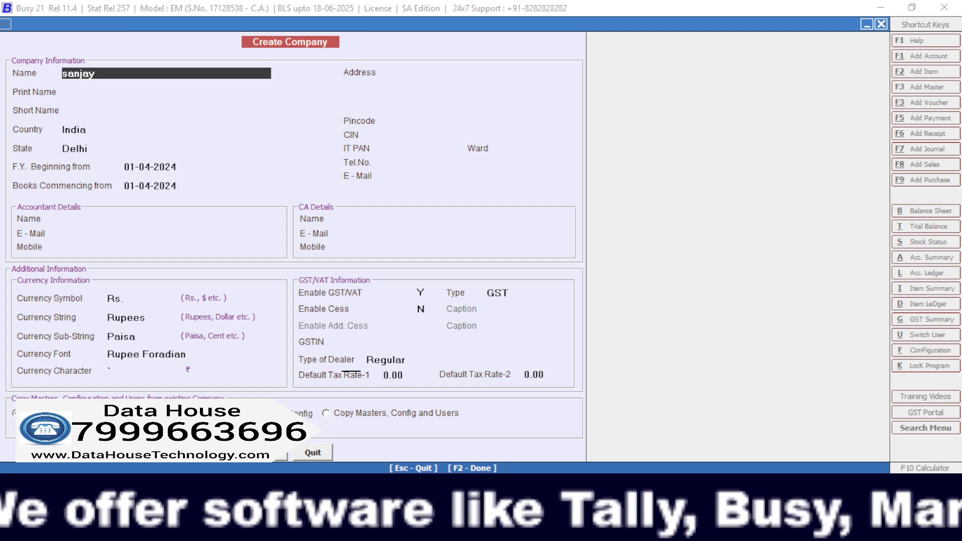
pyautogui.write(' traders')
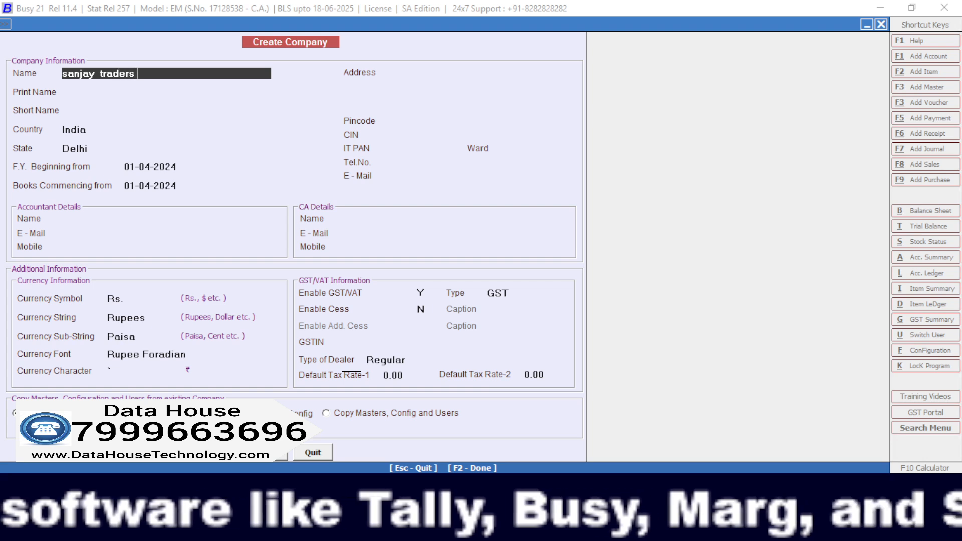
pyautogui.press('Return')
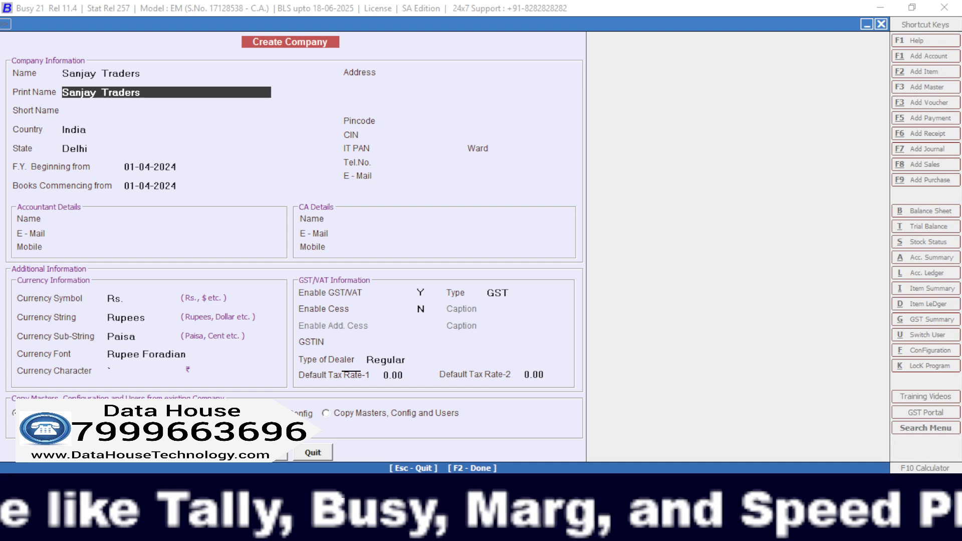
pyautogui.press('Return')
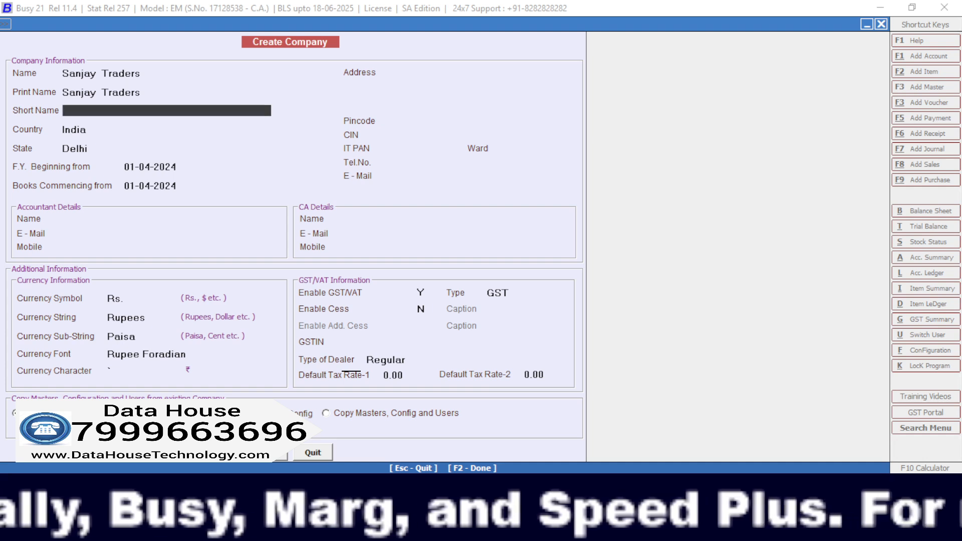
pyautogui.press('Return')
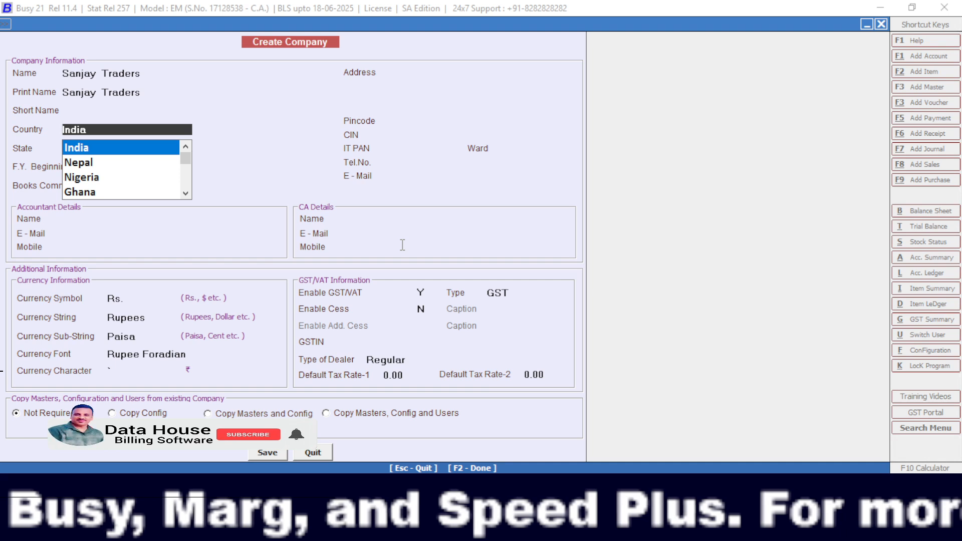
# Keep India as the country, set the state to Madhya Pradesh, and accept 01-04-2024 for the financial year and books start dates.
pyautogui.press('Return')
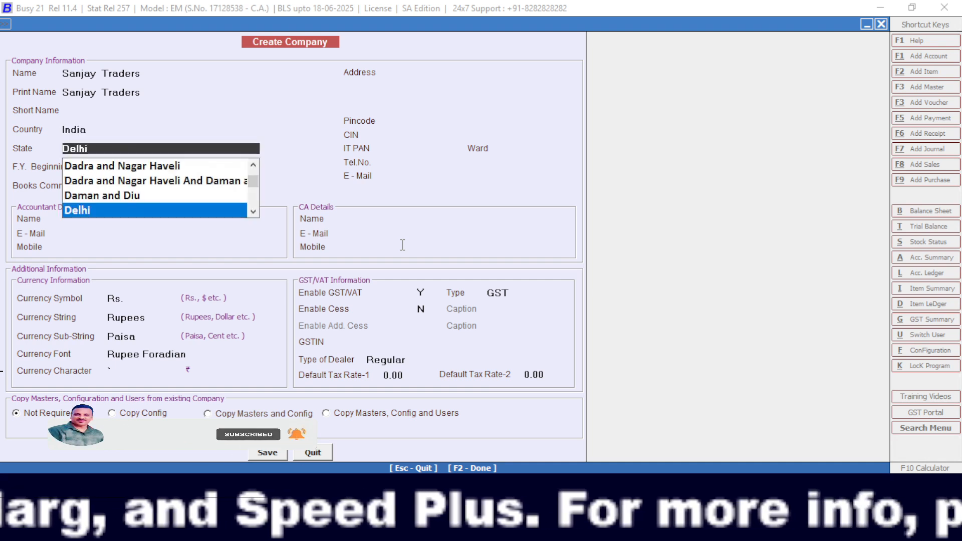
pyautogui.write('m')
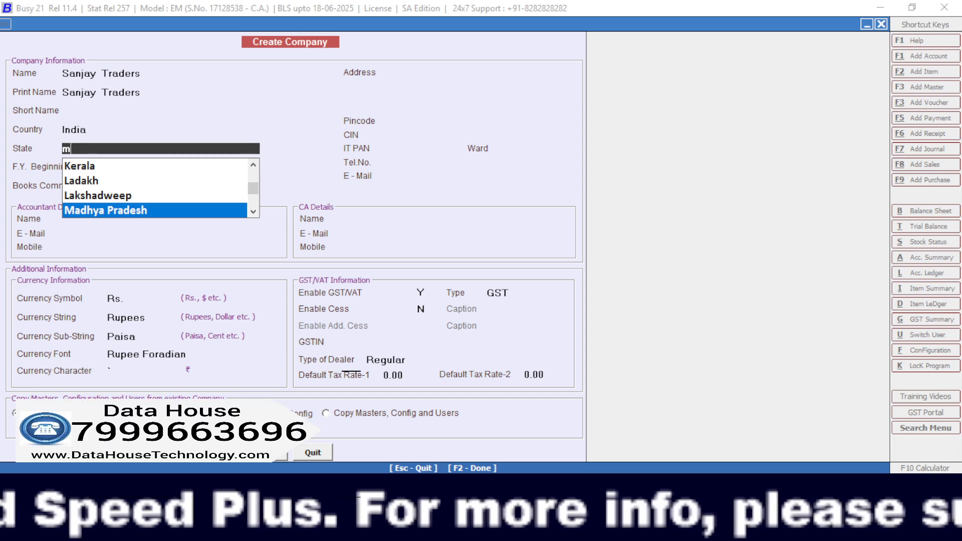
pyautogui.press('Return')
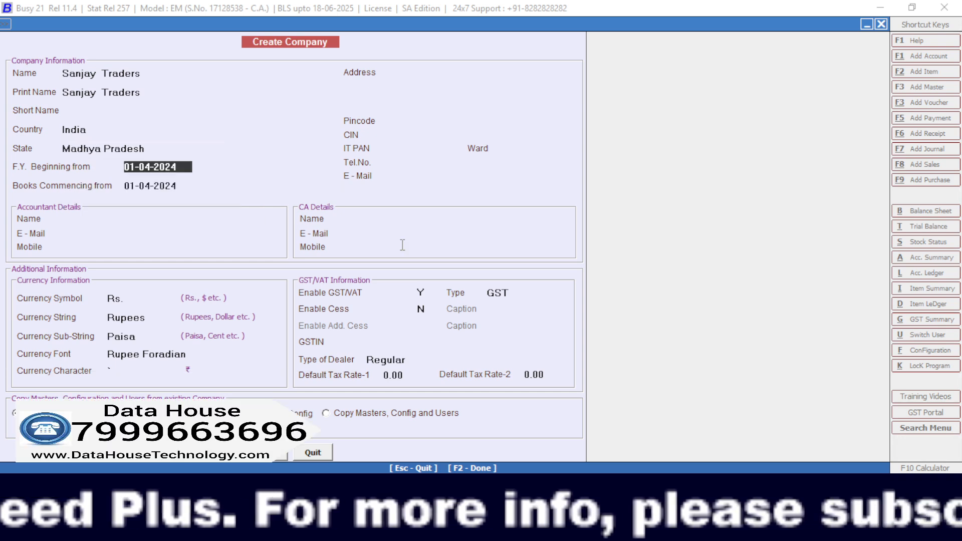
pyautogui.press('Return')
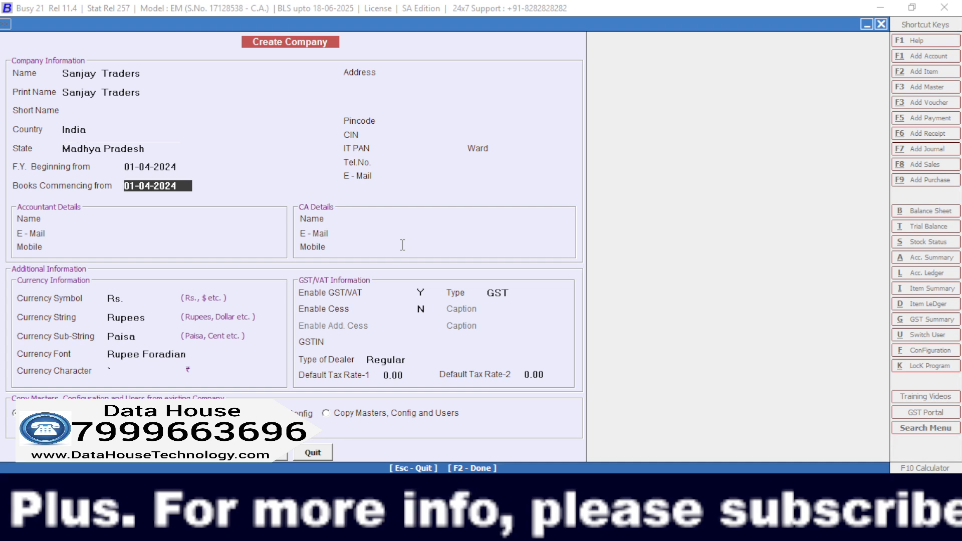
pyautogui.press('Return')
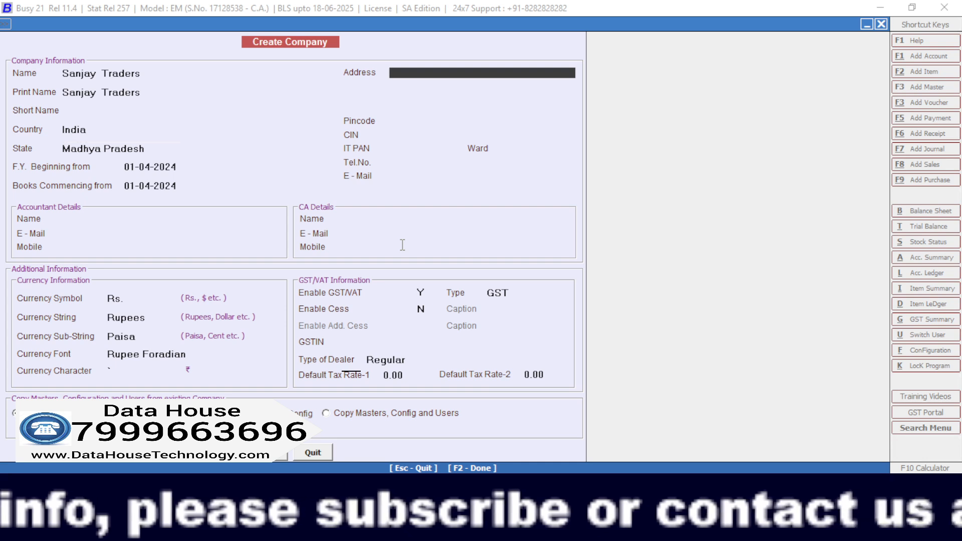
# Enter the company's street address in the first address line.
pyautogui.write('sho')
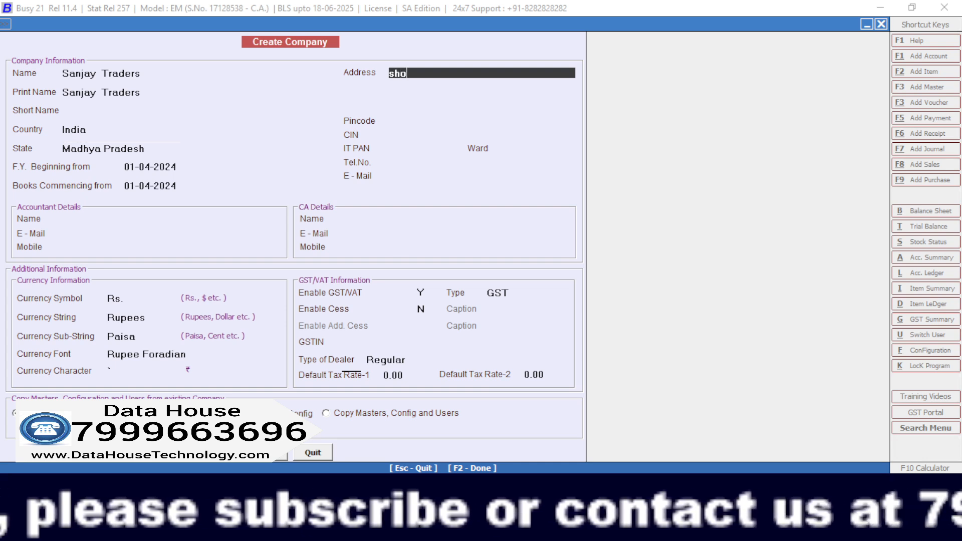
pyautogui.write('p no 121b')
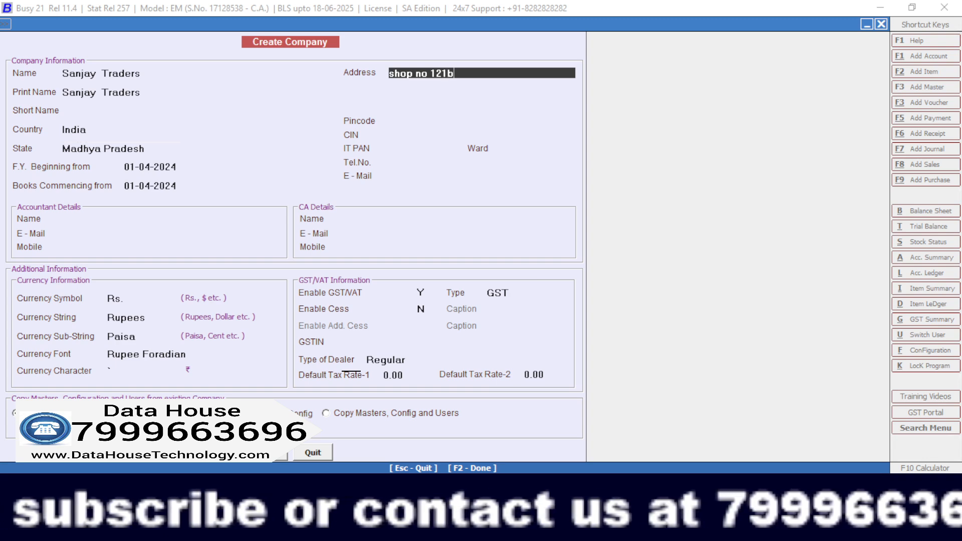
pyautogui.press('BackSpace')
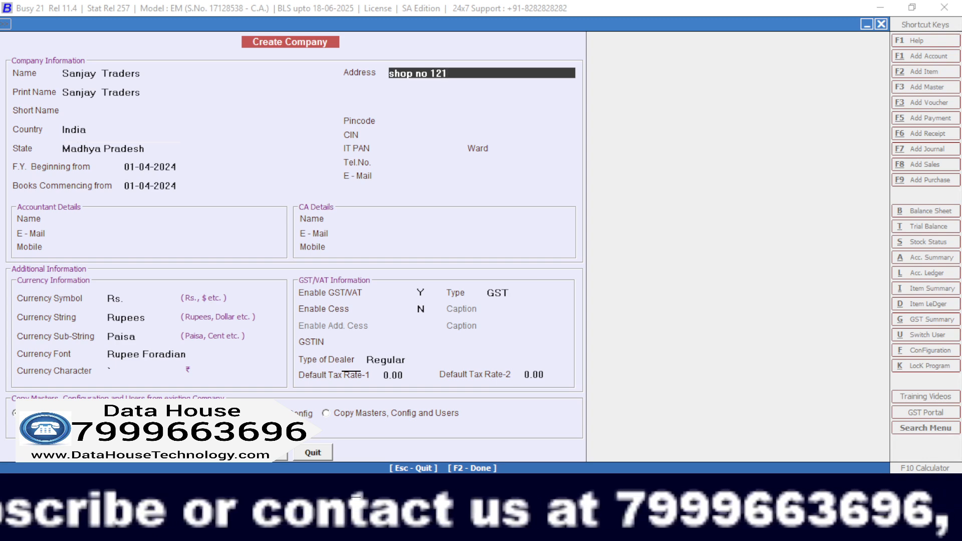
pyautogui.write('n')
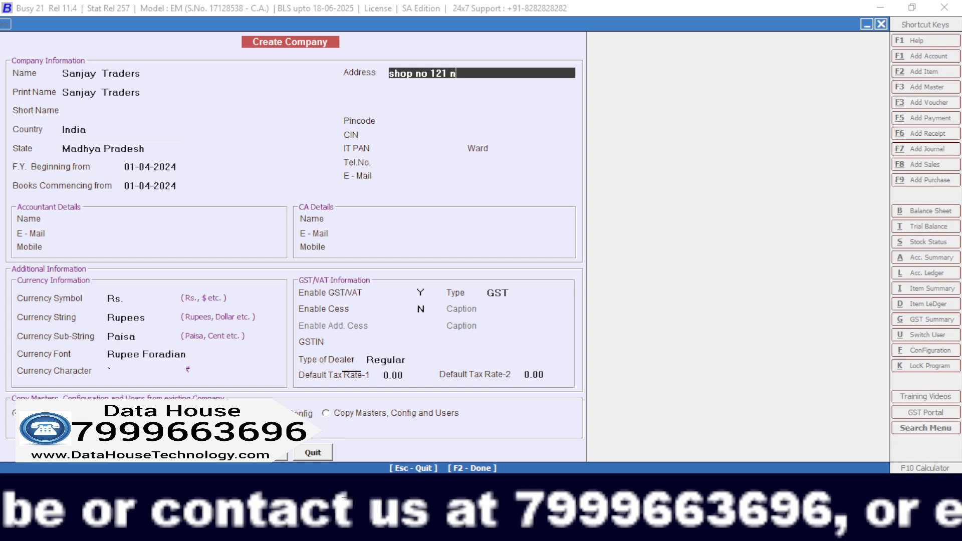
pyautogui.write('ear ekta ')
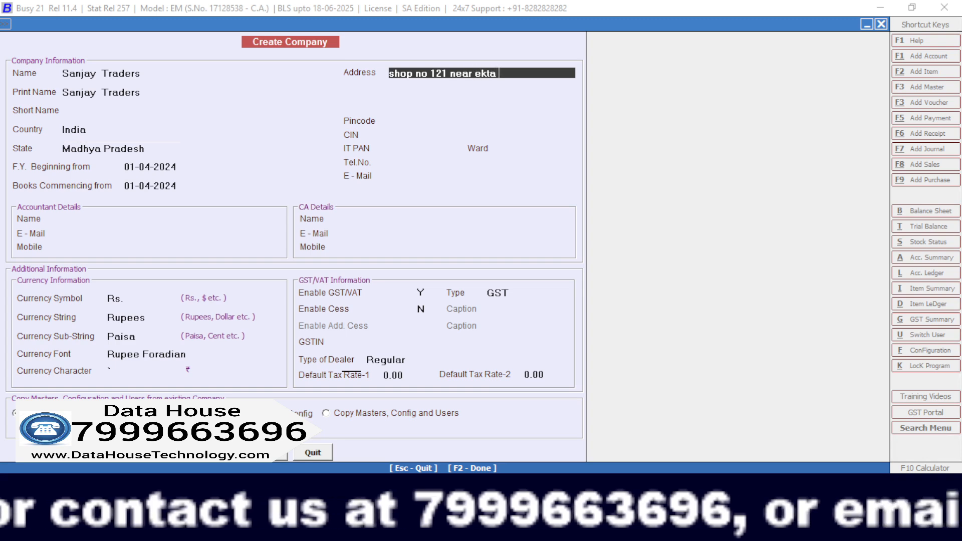
pyautogui.write('chowk')
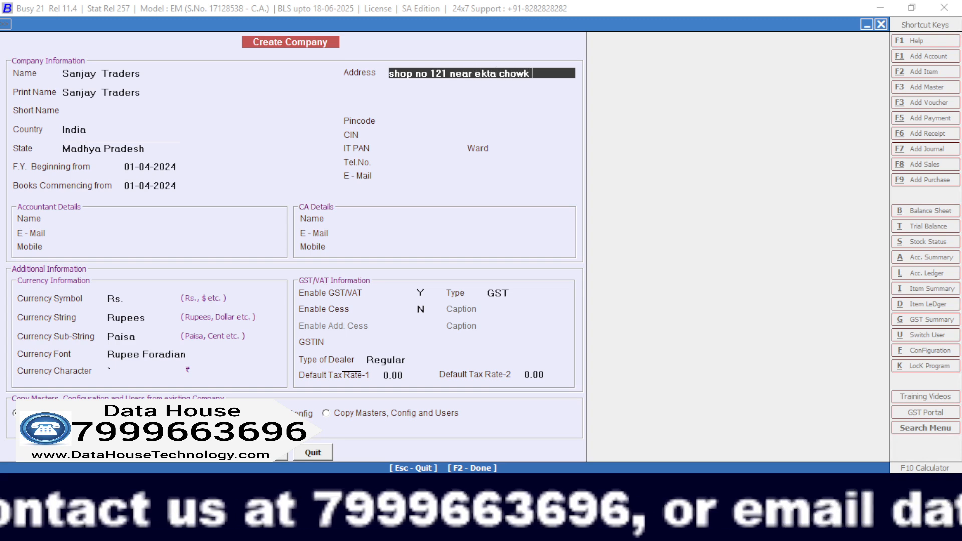
pyautogui.press('Return')
pyautogui.press('Return')
pyautogui.press('Return')
pyautogui.press('Return')
pyautogui.press('Return')
pyautogui.press('Return')
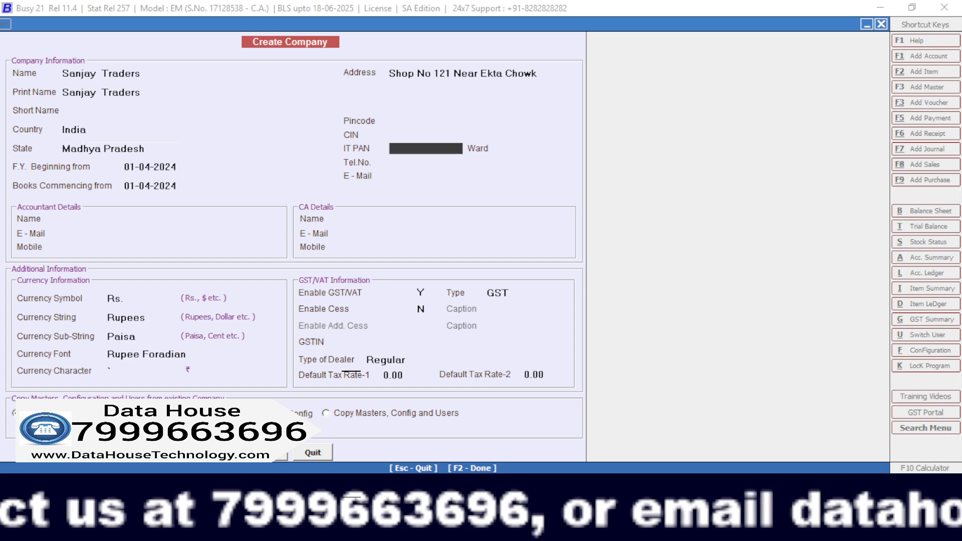
# Accept the remaining company, currency and GST/VAT defaults without further entries, and save the new company.
pyautogui.press('Return')
pyautogui.press('Return')
pyautogui.press('Return')
pyautogui.press('Return')
pyautogui.press('Return')
pyautogui.press('Return')
pyautogui.press('Return')
pyautogui.press('Return')
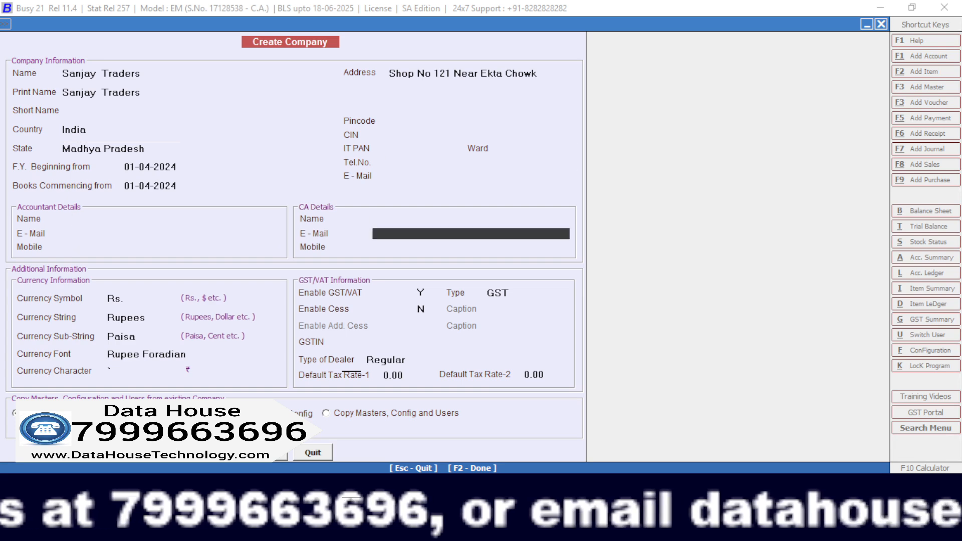
pyautogui.press('Return')
pyautogui.press('Return')
pyautogui.press('Return')
pyautogui.press('Return')
pyautogui.press('Return')
pyautogui.press('Return')
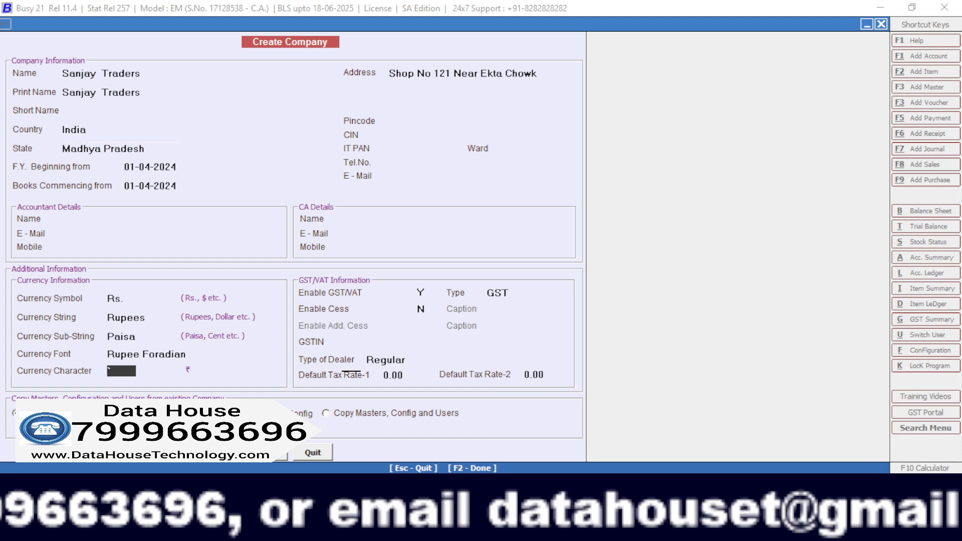
pyautogui.press('Return')
pyautogui.press('Return')
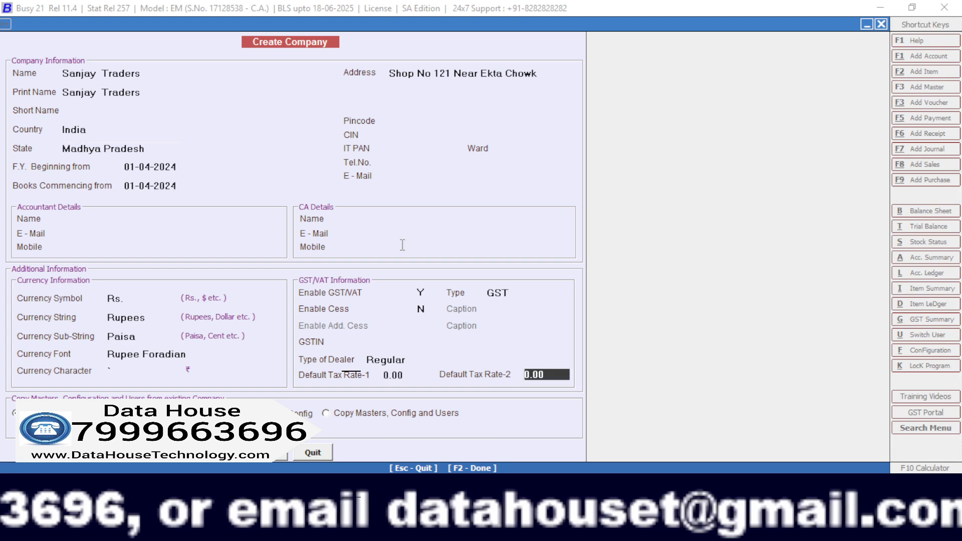
pyautogui.press('Return')
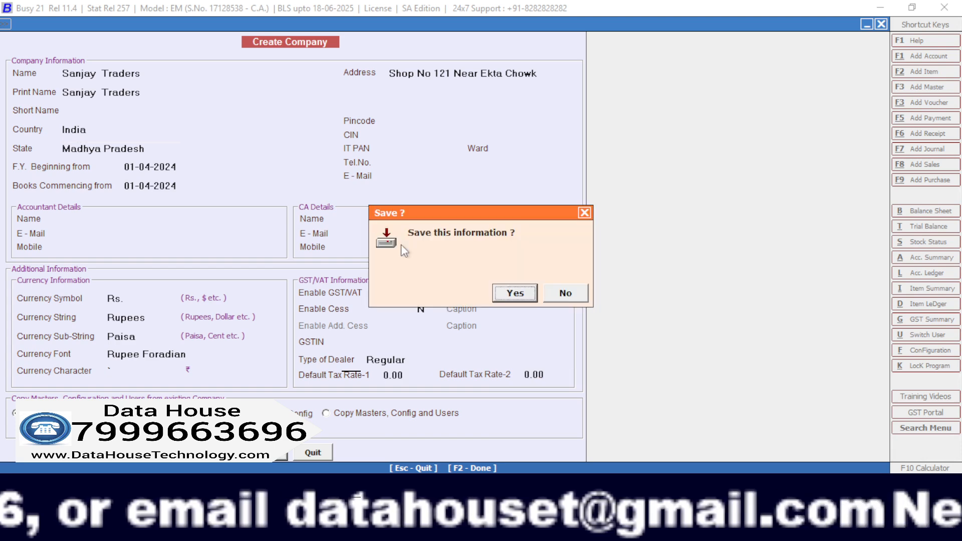
pyautogui.press('Return')
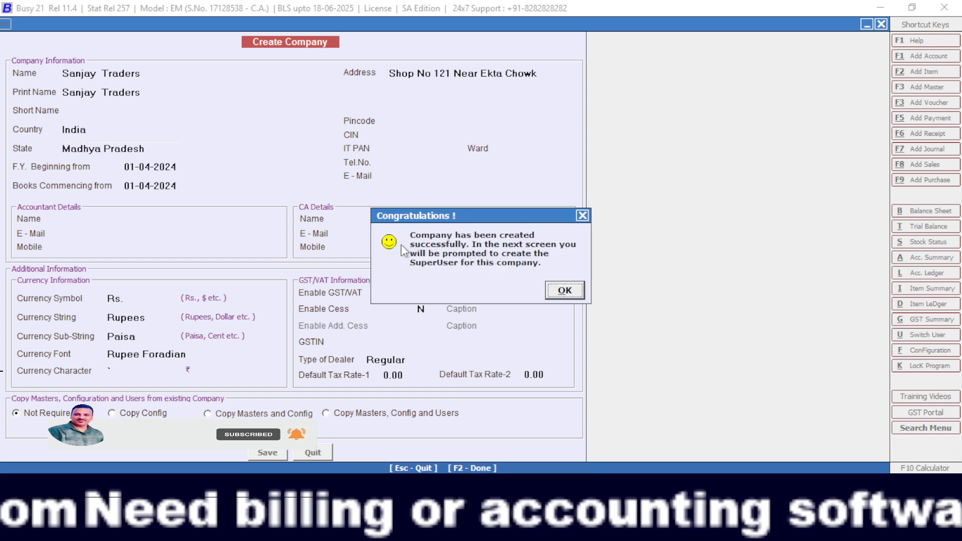
pyautogui.press('Return')
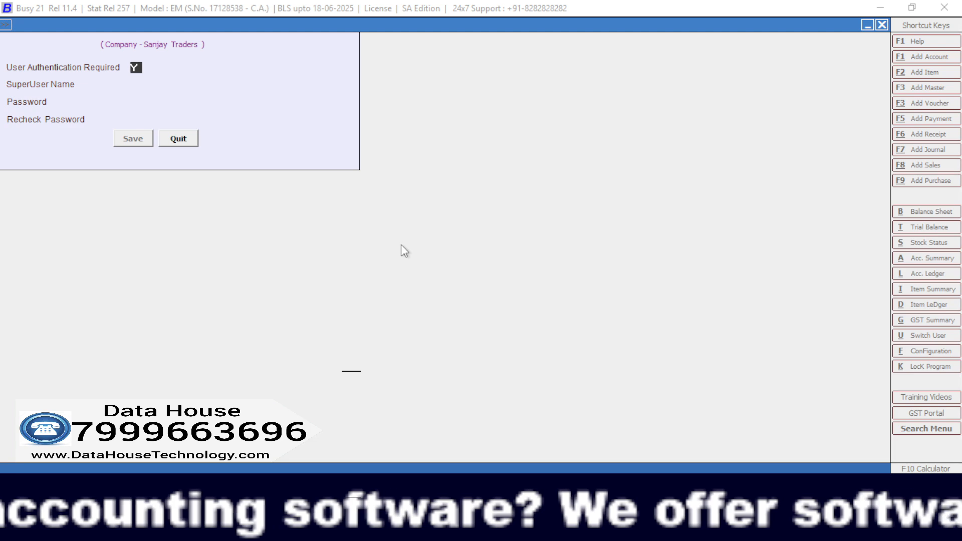
# Turn off required user authentication for the new company by setting it to N, and save the setting.
pyautogui.press('n')
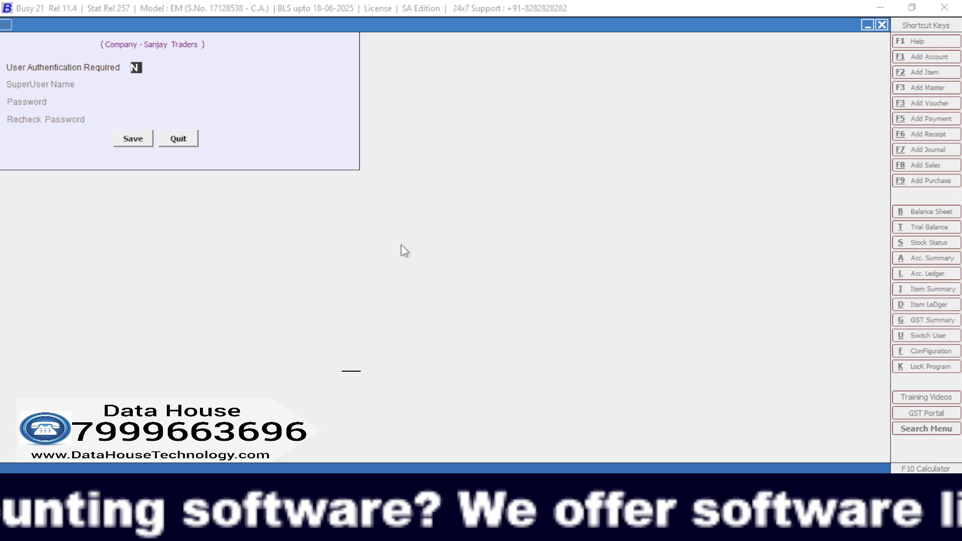
pyautogui.press('Return')
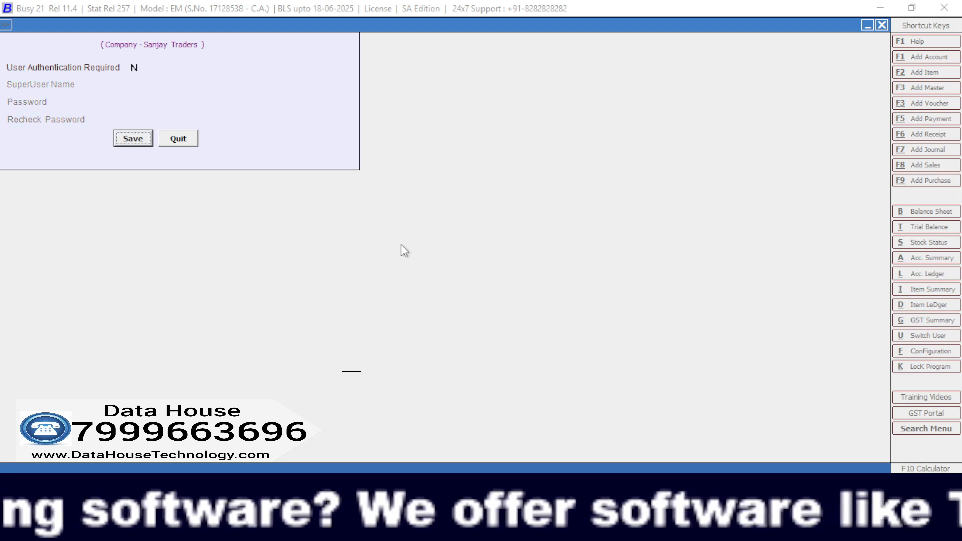
pyautogui.press('Return')
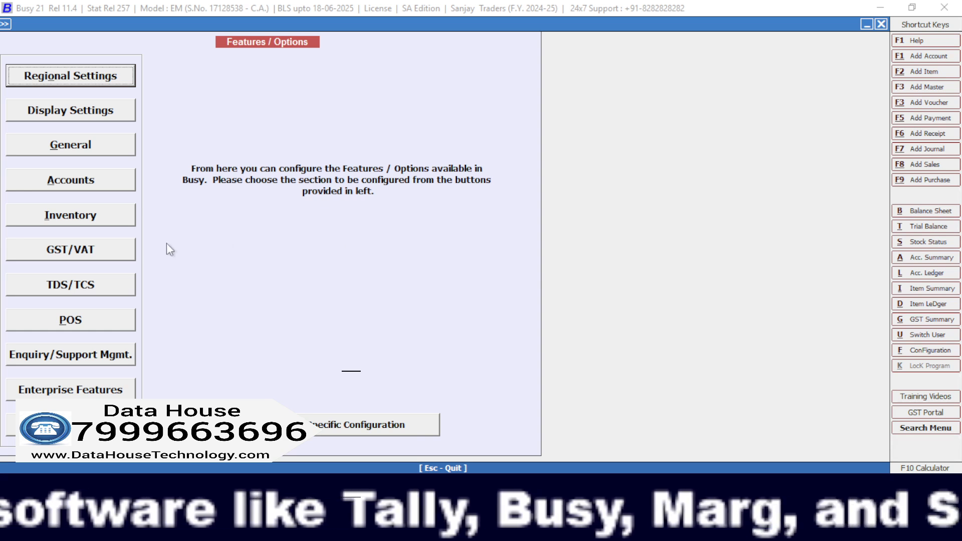
# In the company's GST/VAT settings, enter the company's GSTIN beginning with state code 23.
pyautogui.click(121, 257)
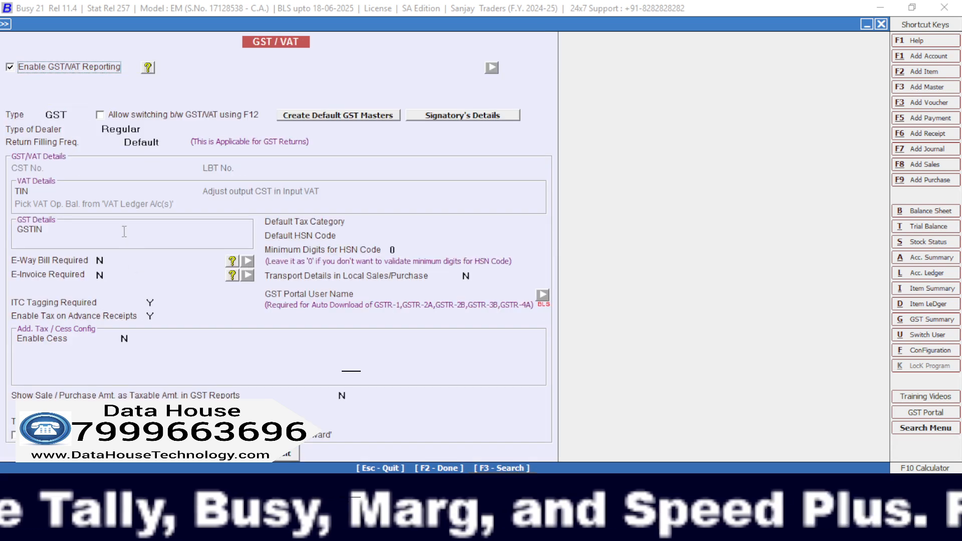
pyautogui.click(124, 231)
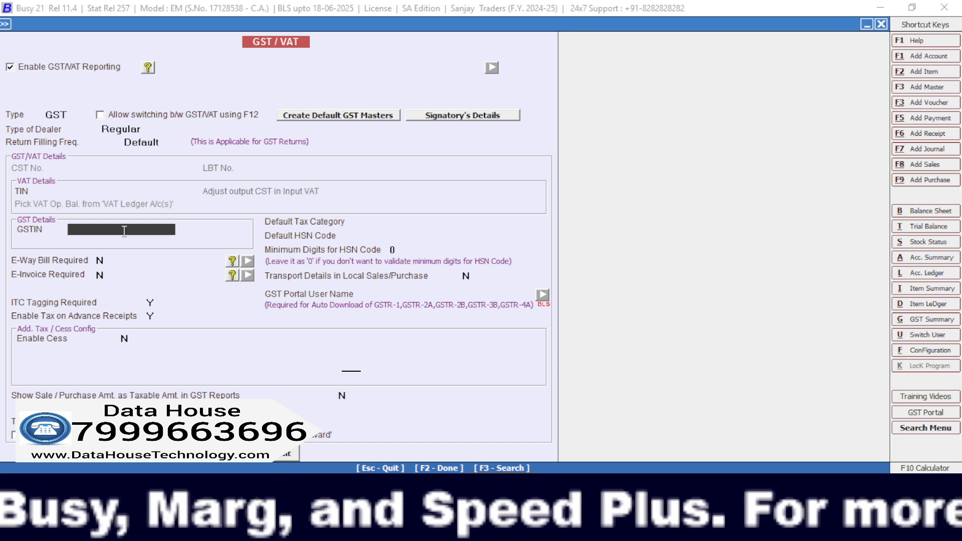
pyautogui.write('23')
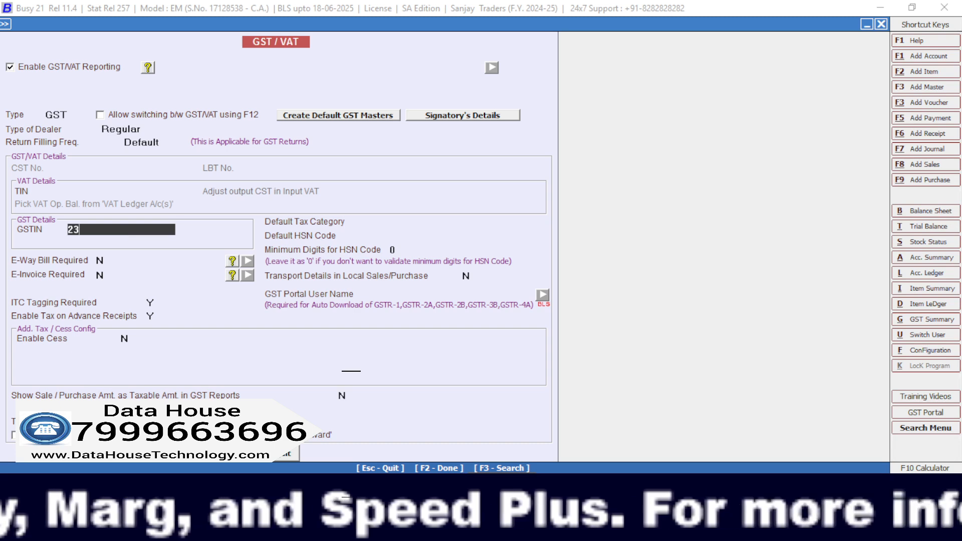
pyautogui.write('FGDGFDG')
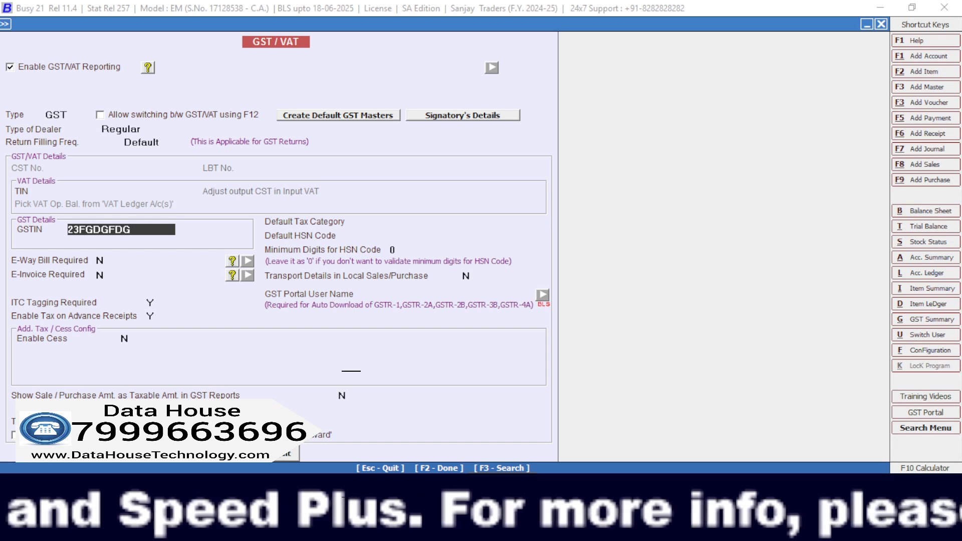
pyautogui.write('GH')
pyautogui.press('Return')
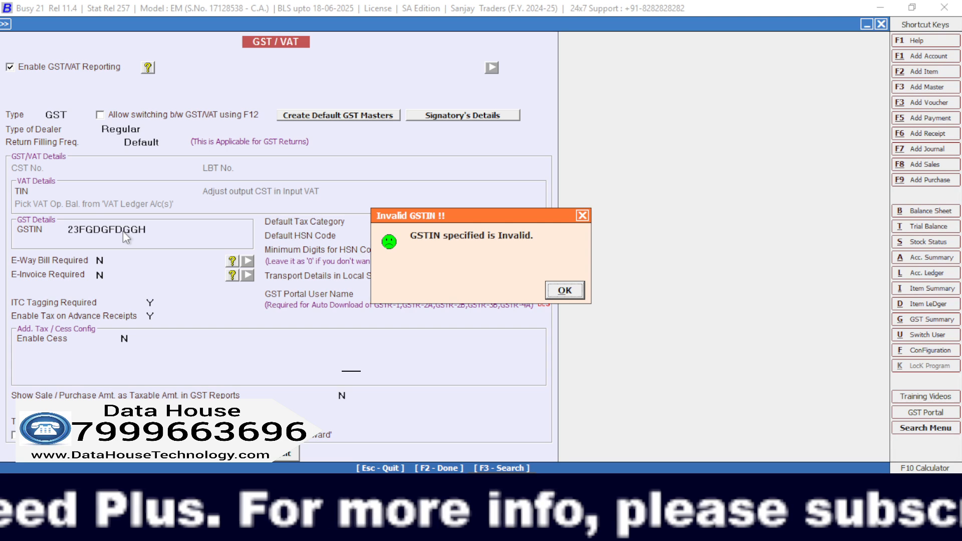
pyautogui.press('Return')
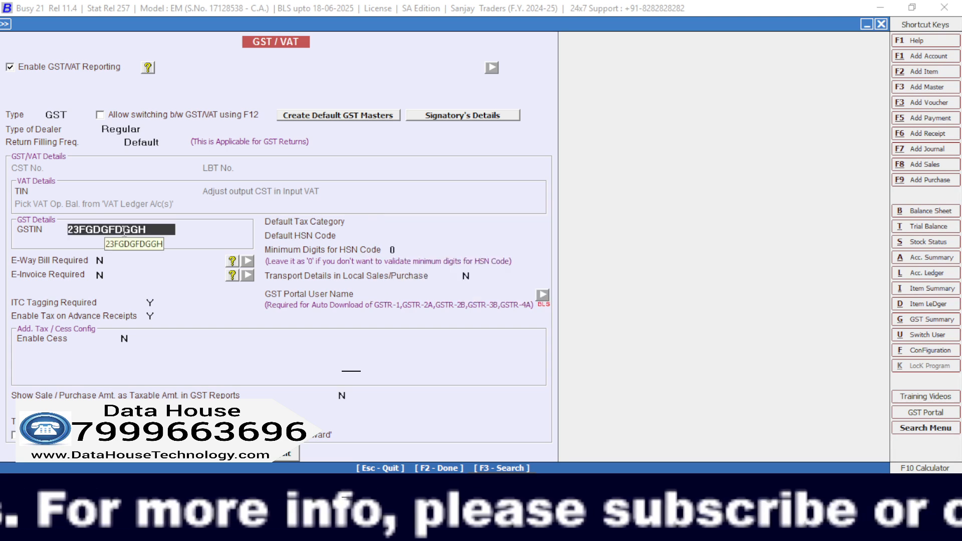
pyautogui.press('Return')
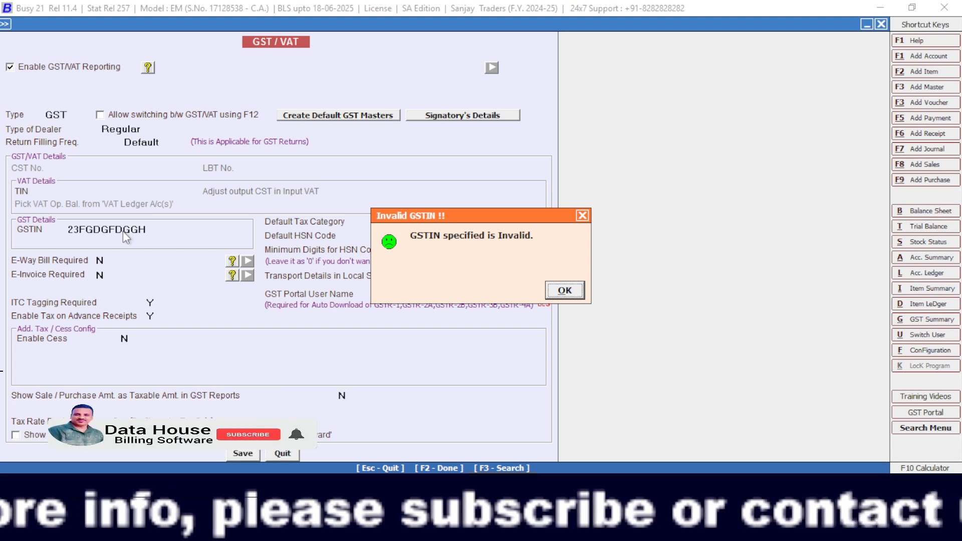
pyautogui.press('Return')
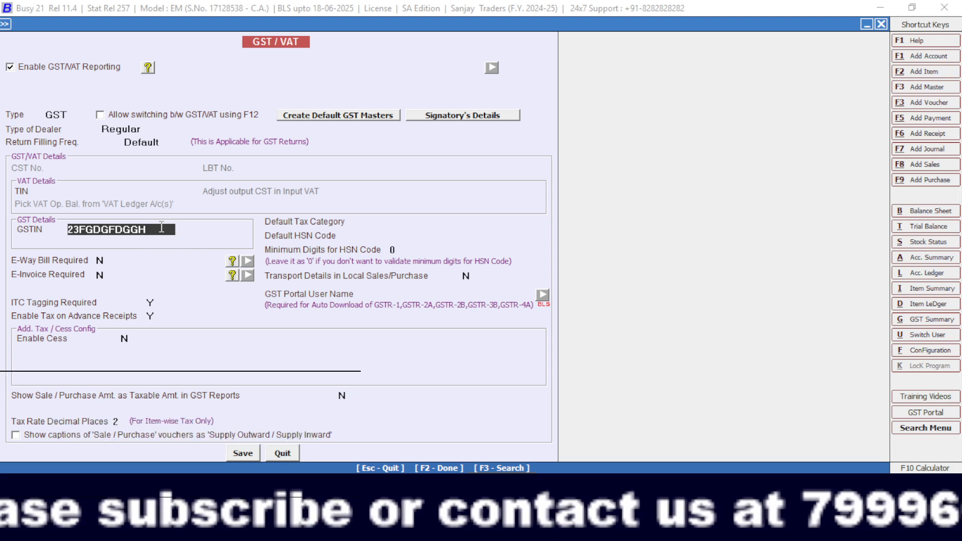
# Extend the GSTIN to its full 15 characters, removing the surplus ones, and save the GST/VAT settings.
pyautogui.write('454GFG')
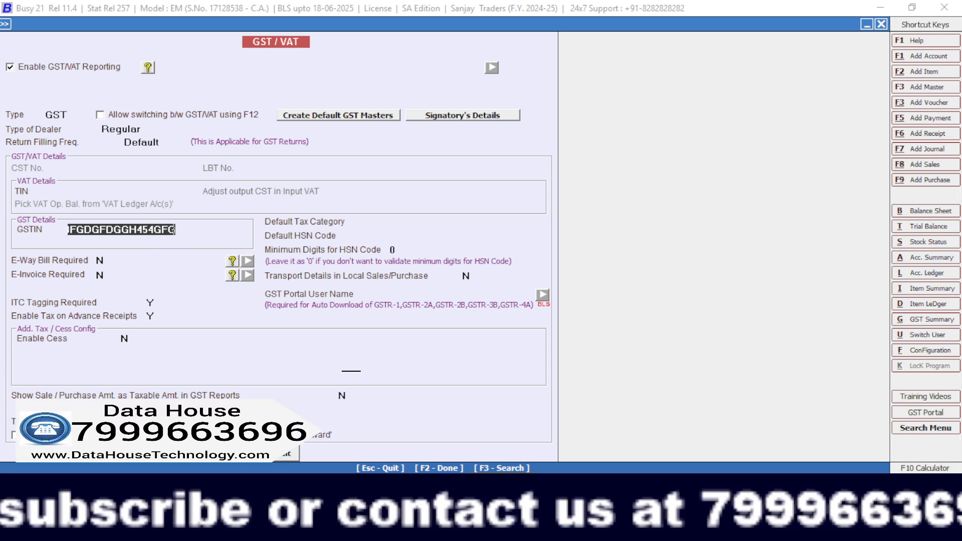
pyautogui.write('GF')
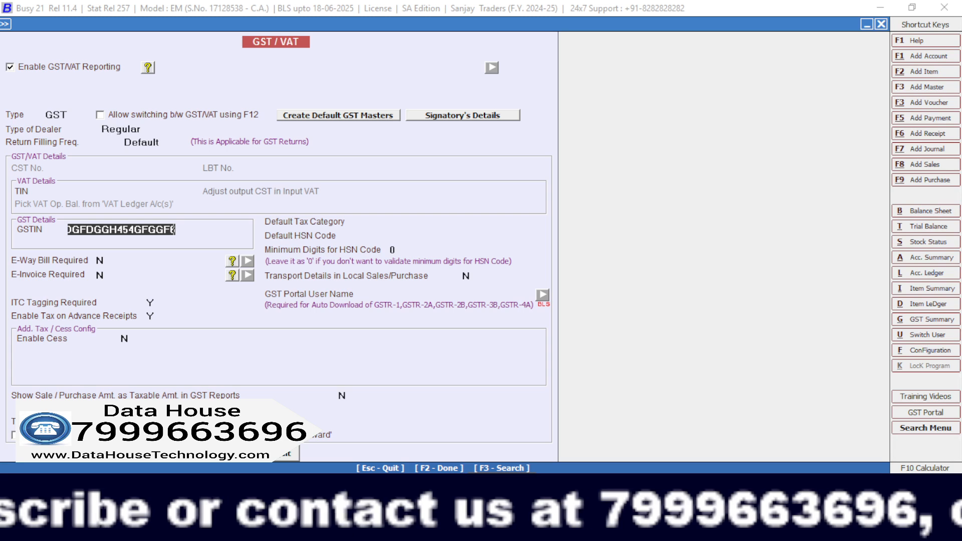
pyautogui.hotkey('shift', 'Left')
pyautogui.hotkey('shift', 'Left')
pyautogui.hotkey('shift', 'Left')
pyautogui.hotkey('shift', 'Left')
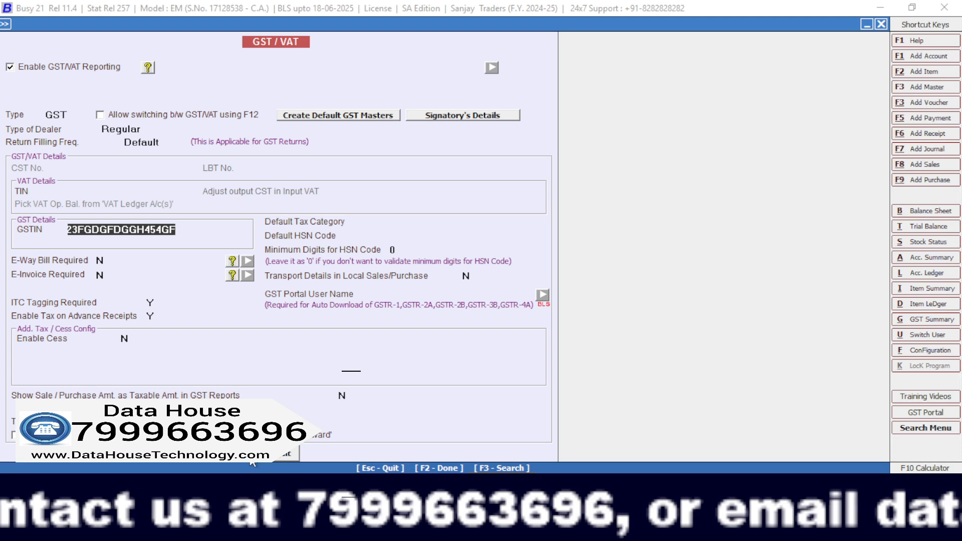
pyautogui.click(250, 458)
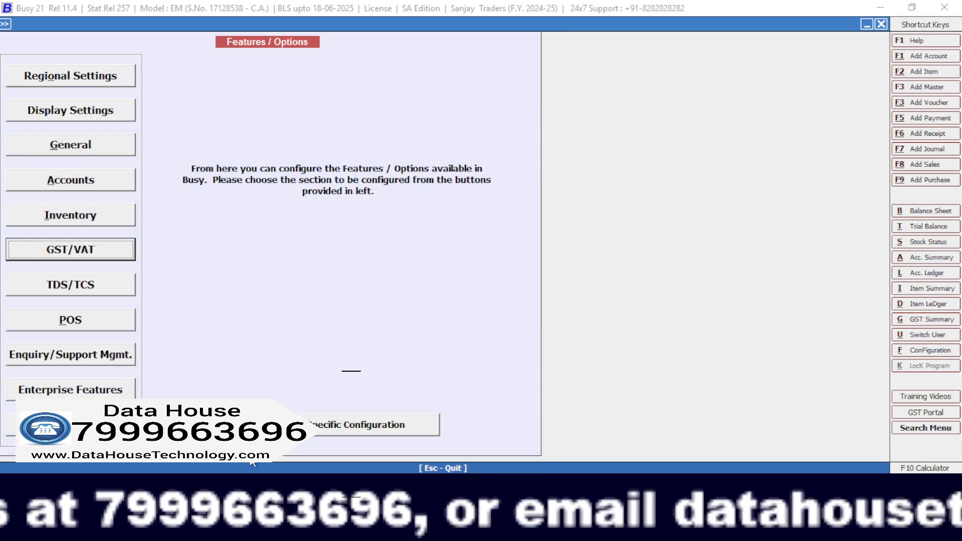
# Leave the features configuration and open a new item master for adding a stock item.
pyautogui.press('Escape')
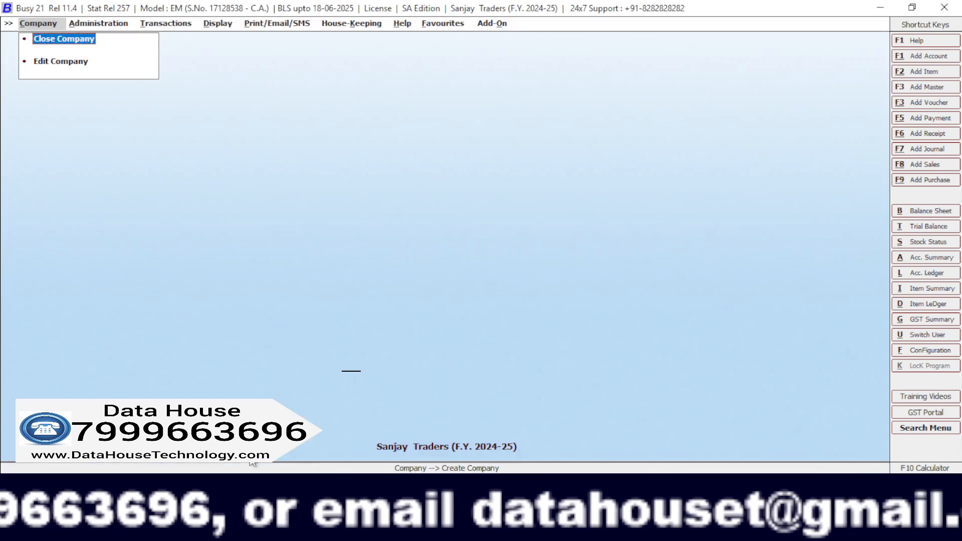
pyautogui.press('Right')
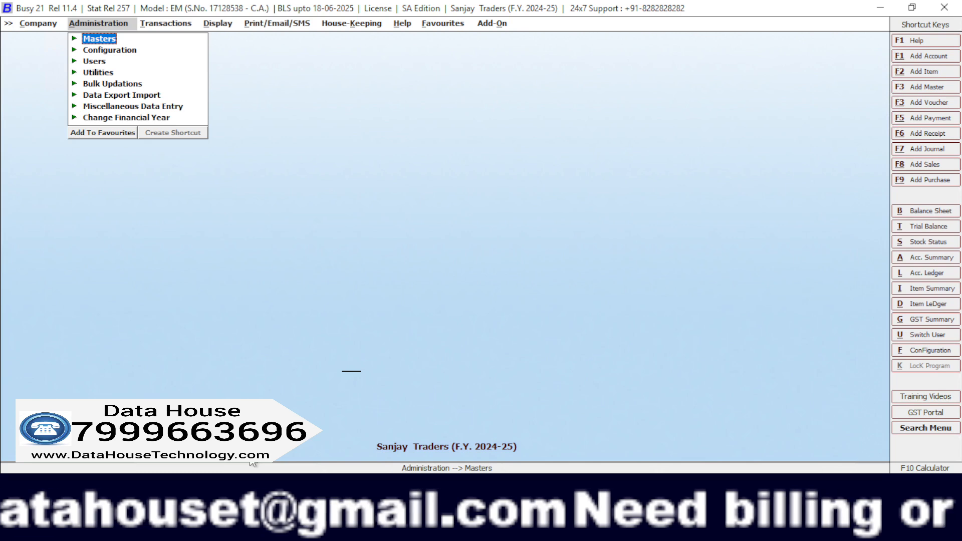
pyautogui.press('Return')
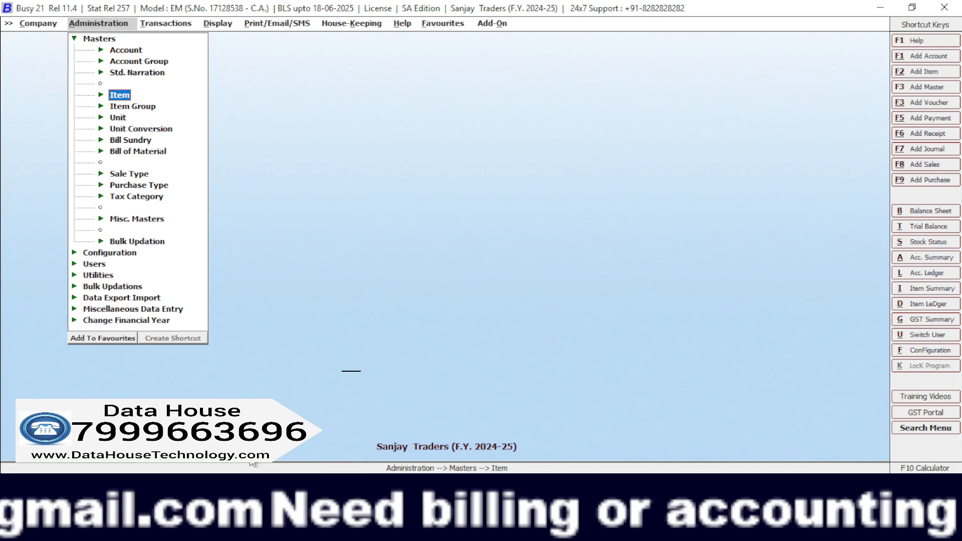
pyautogui.press('Return')
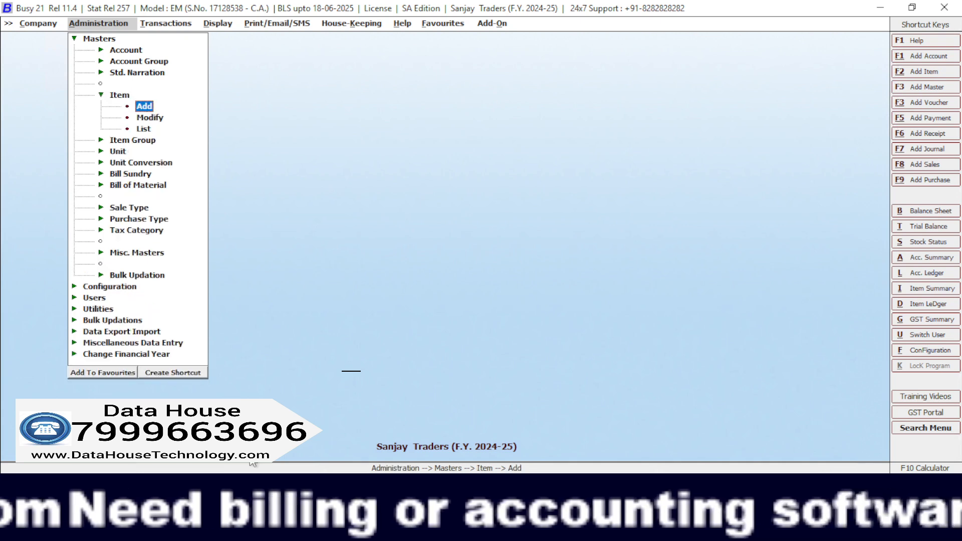
pyautogui.press('Return')
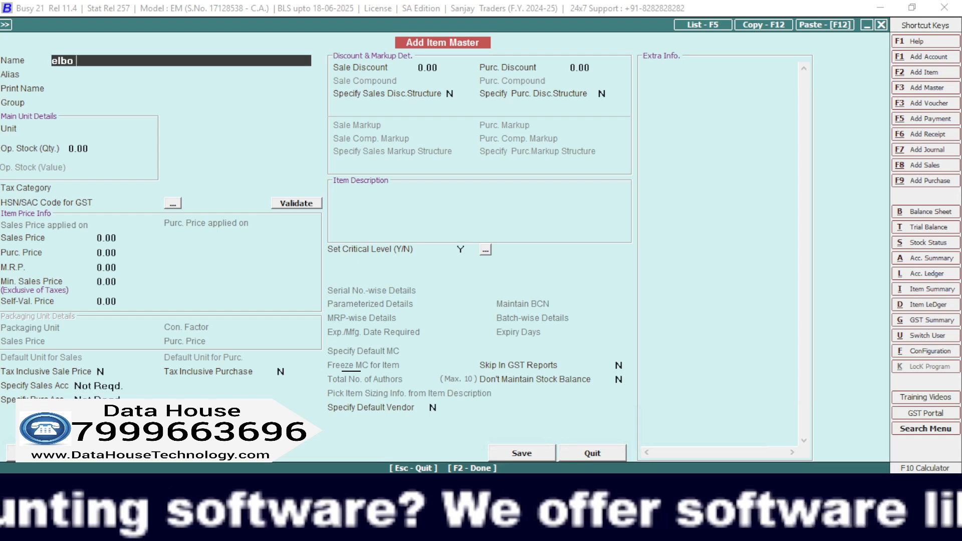
# Replace the partly entered item name with pvc pipe 3inch, leave the alias blank and keep the matching print name.
pyautogui.press('BackSpace')
pyautogui.press('BackSpace')
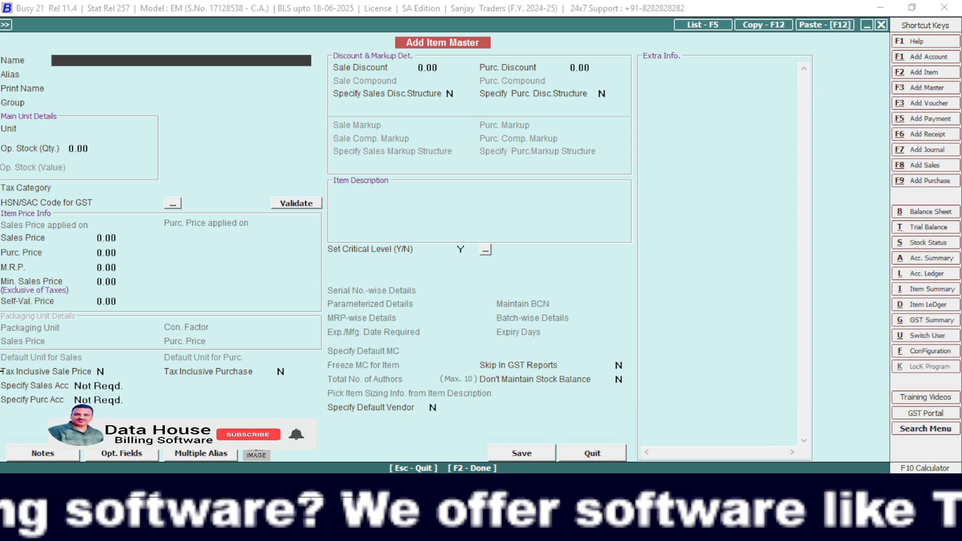
pyautogui.press('Return')
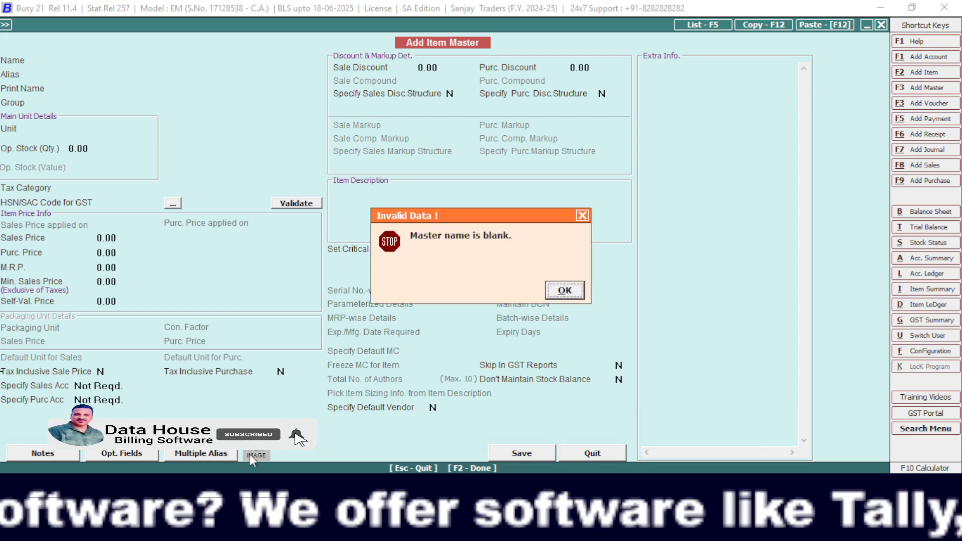
pyautogui.press('Return')
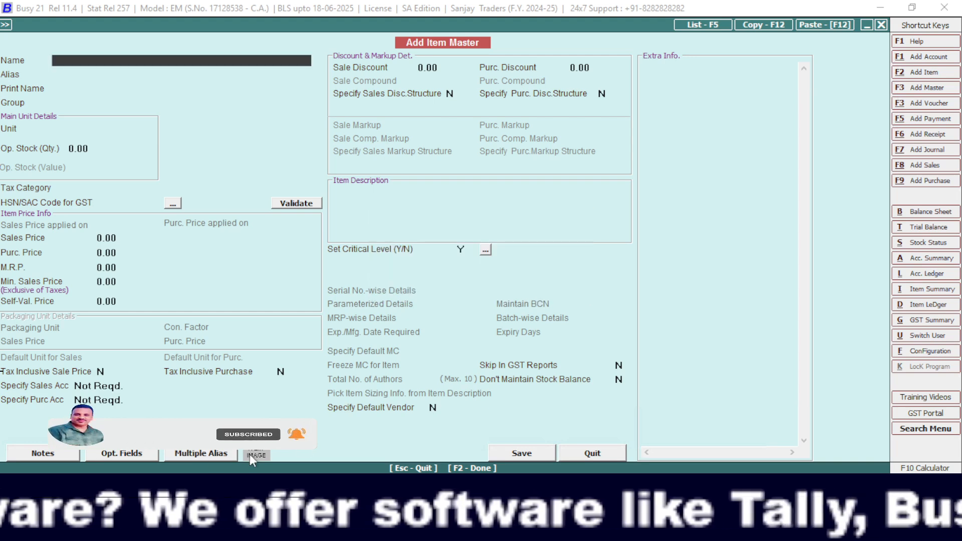
pyautogui.write('pv')
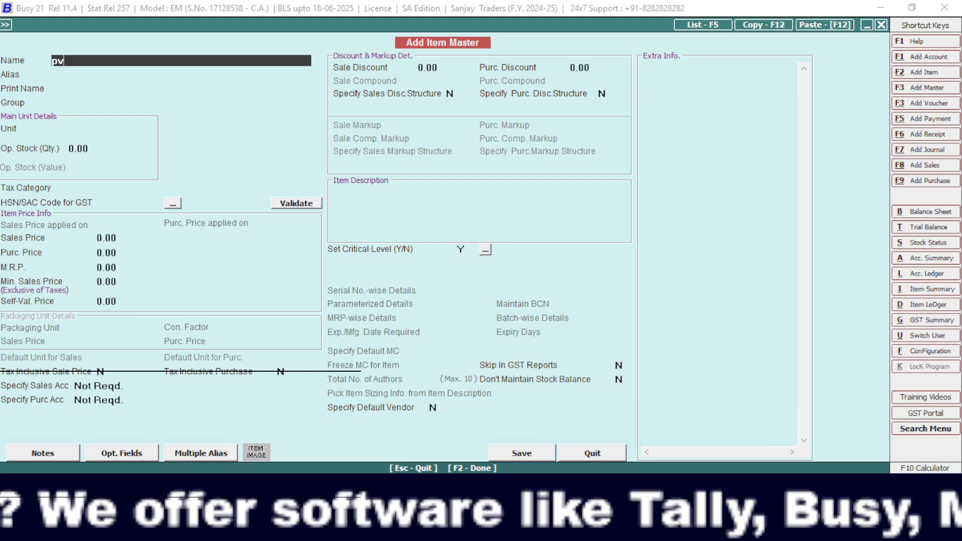
pyautogui.write('c pipe')
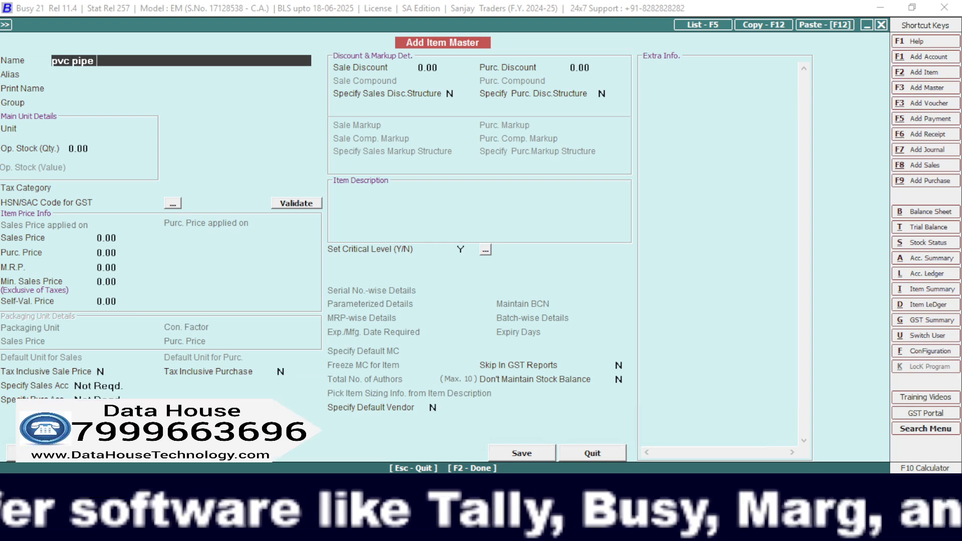
pyautogui.write('  3')
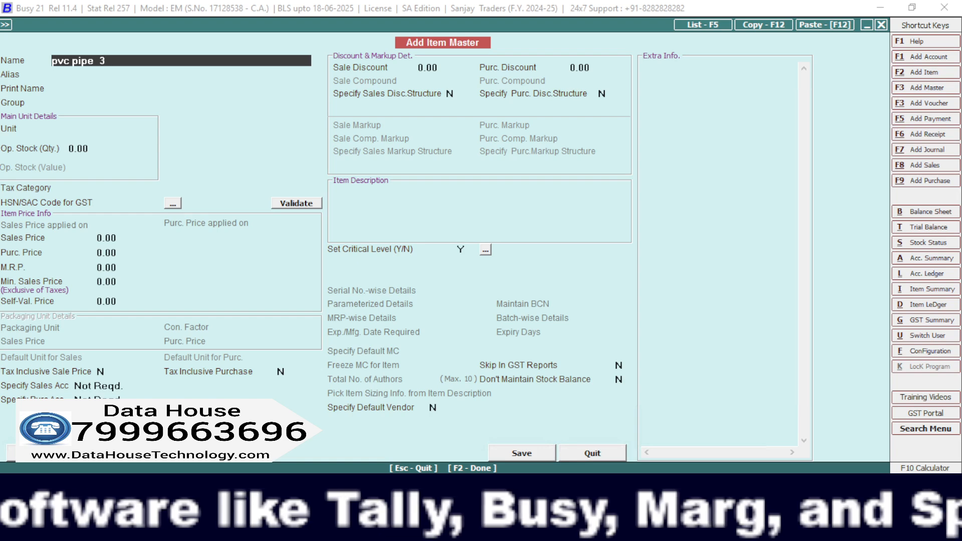
pyautogui.write('inch')
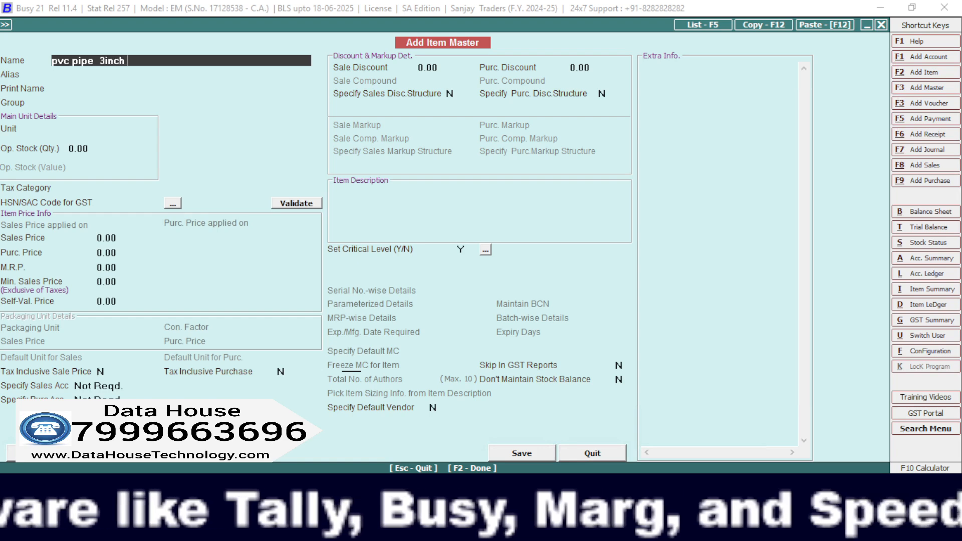
pyautogui.press('Return')
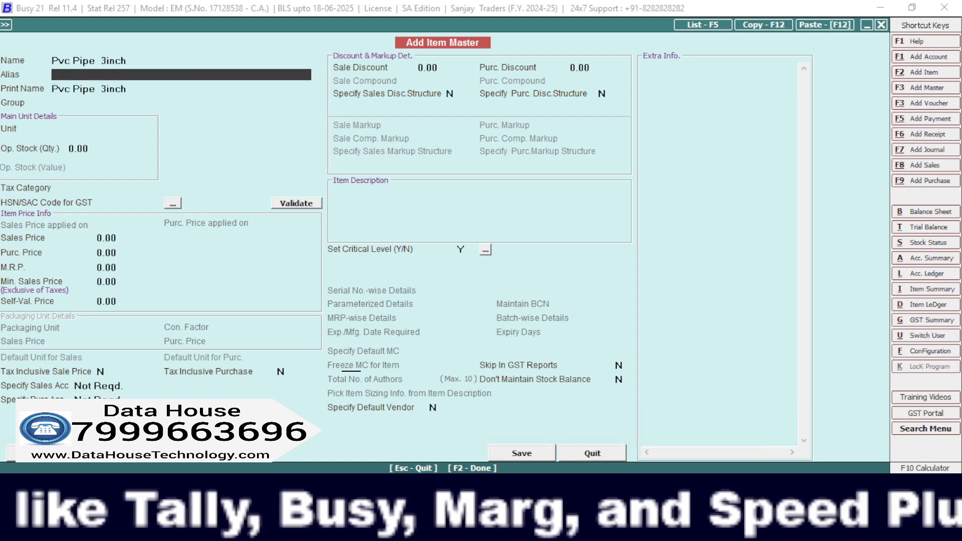
pyautogui.press('Return')
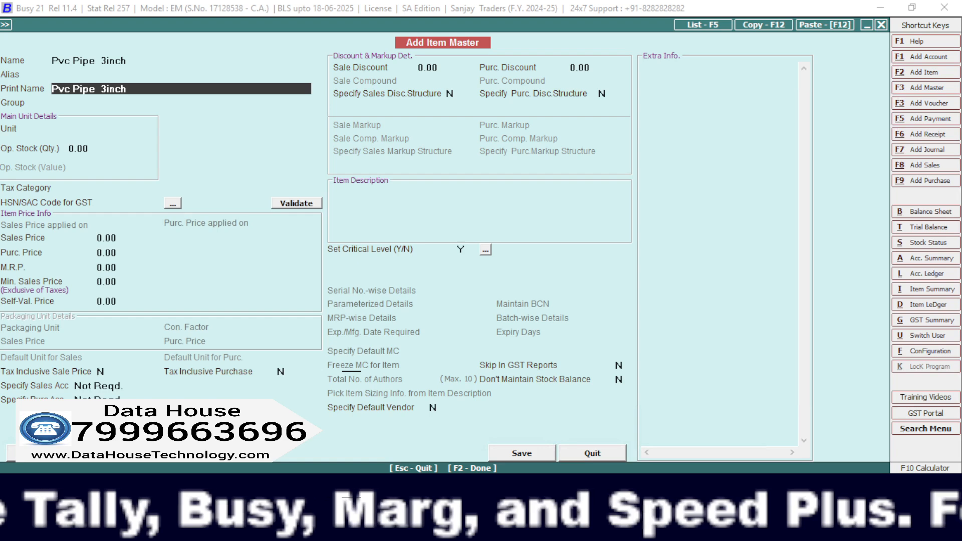
pyautogui.press('Return')
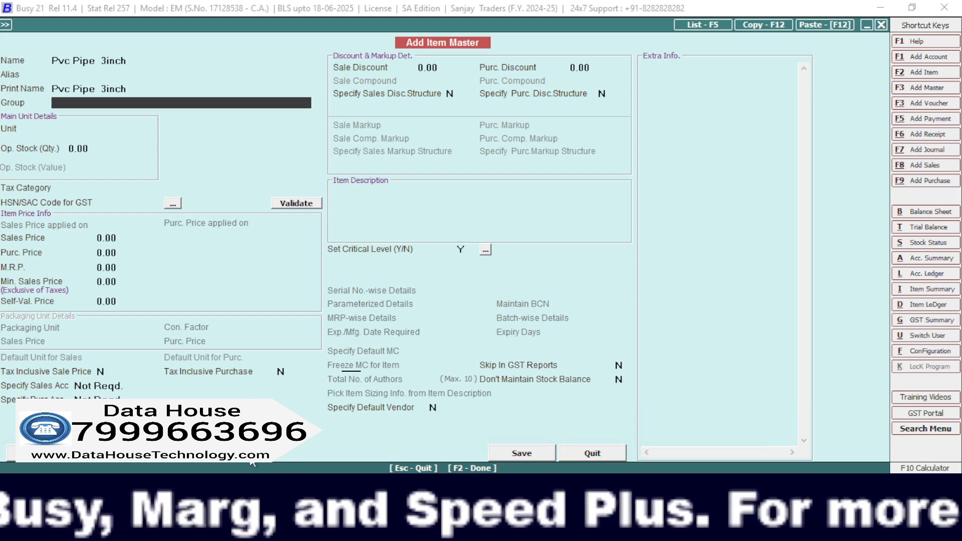
# Assign the item to the General group and set its main unit to Pcs.
pyautogui.write('g')
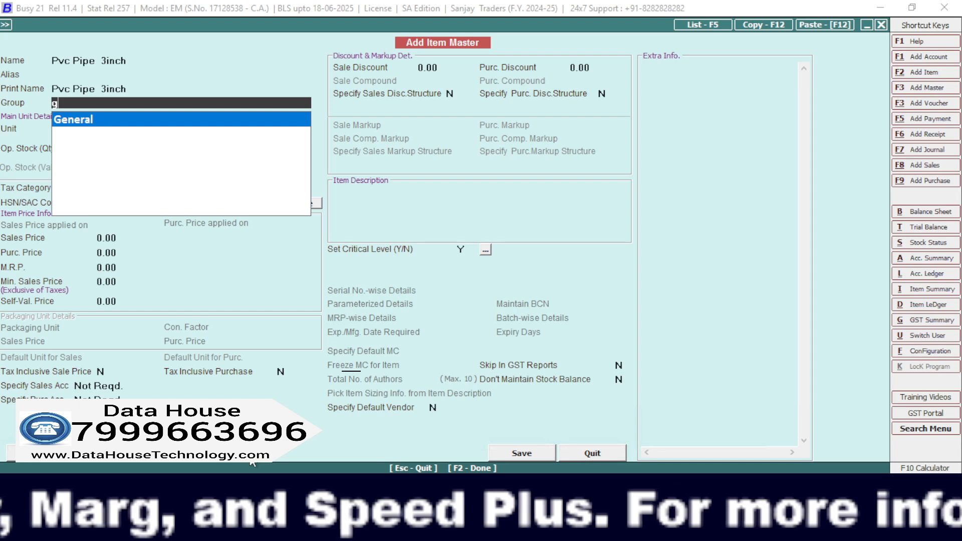
pyautogui.press('Return')
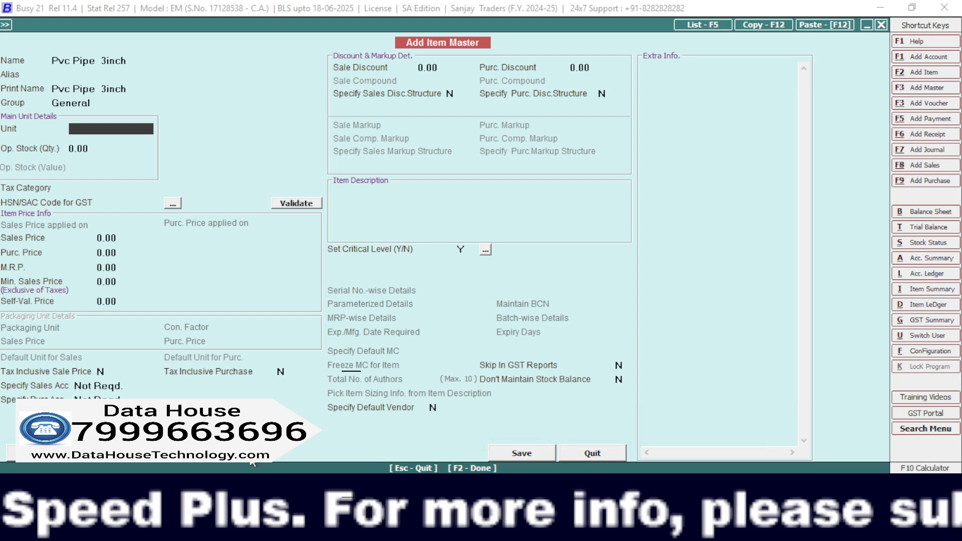
pyautogui.write('pcs')
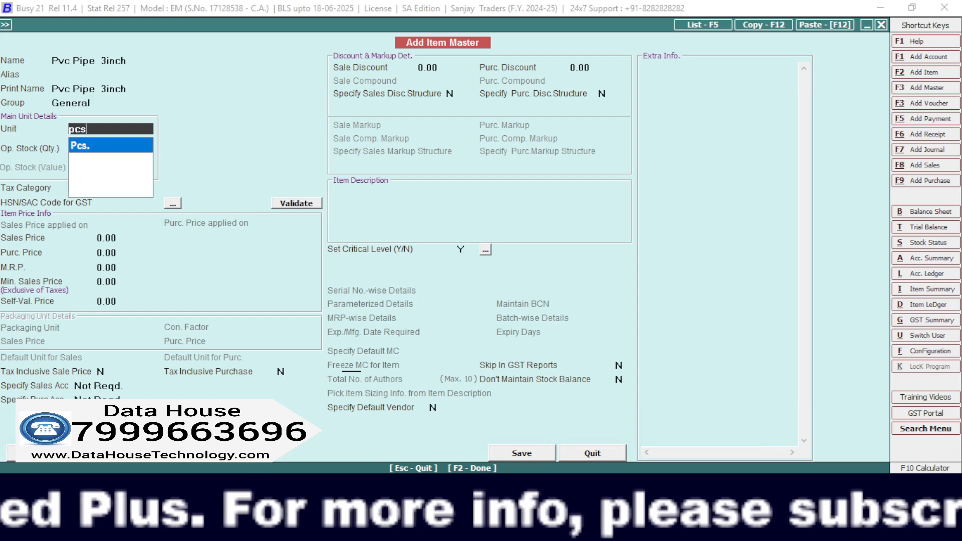
pyautogui.press('Return')
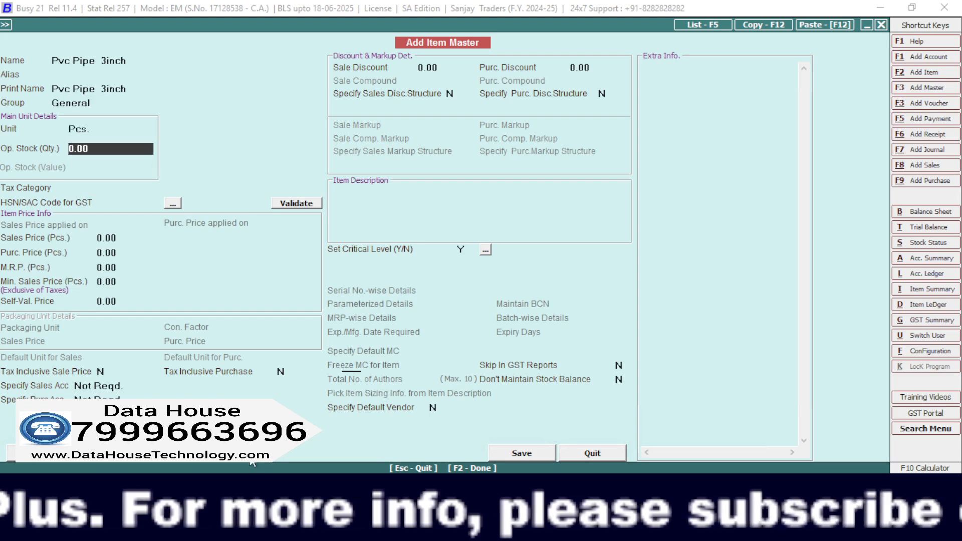
# Leave the opening stock at zero, set the tax category to GST 18%, and enter HSN/SAC code 65623.
pyautogui.press('space')
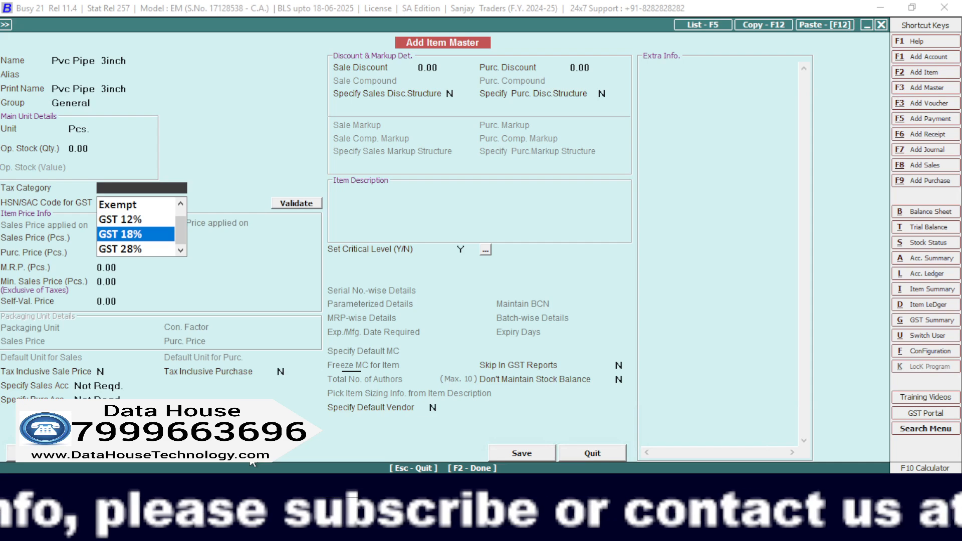
pyautogui.press('Return')
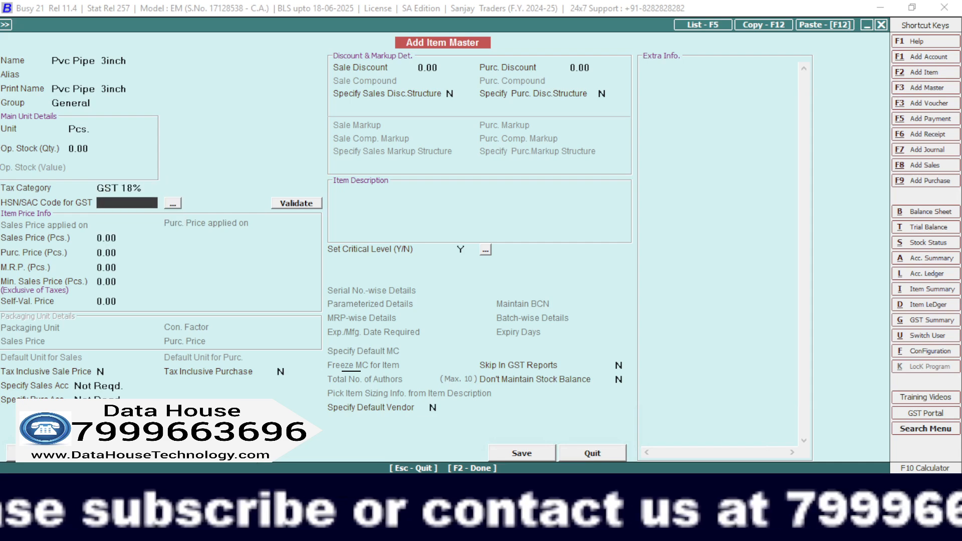
pyautogui.write('65623')
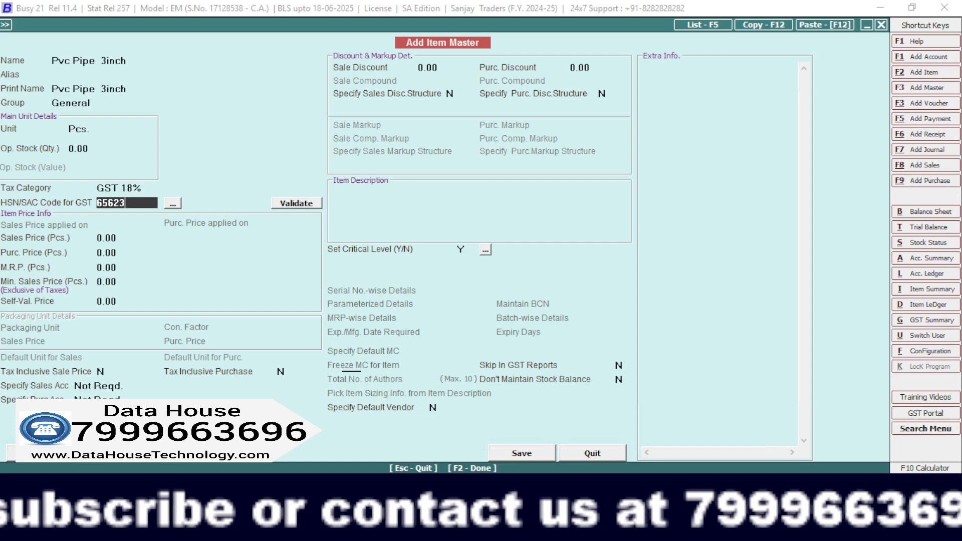
pyautogui.press('Return')
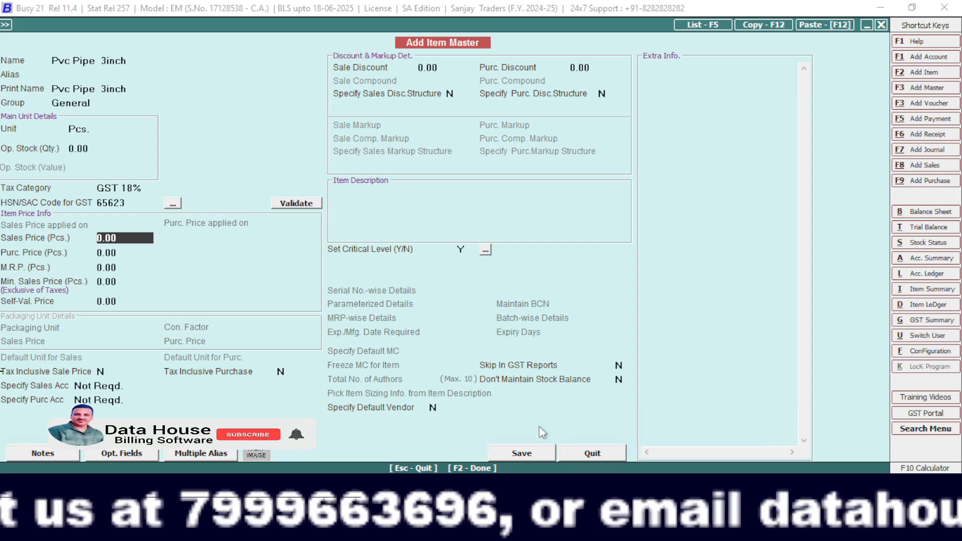
# Save the Pvc Pipe 3inch item and name the next new item cpvc 3inch 10 ft pipe.
pyautogui.click(533, 457)
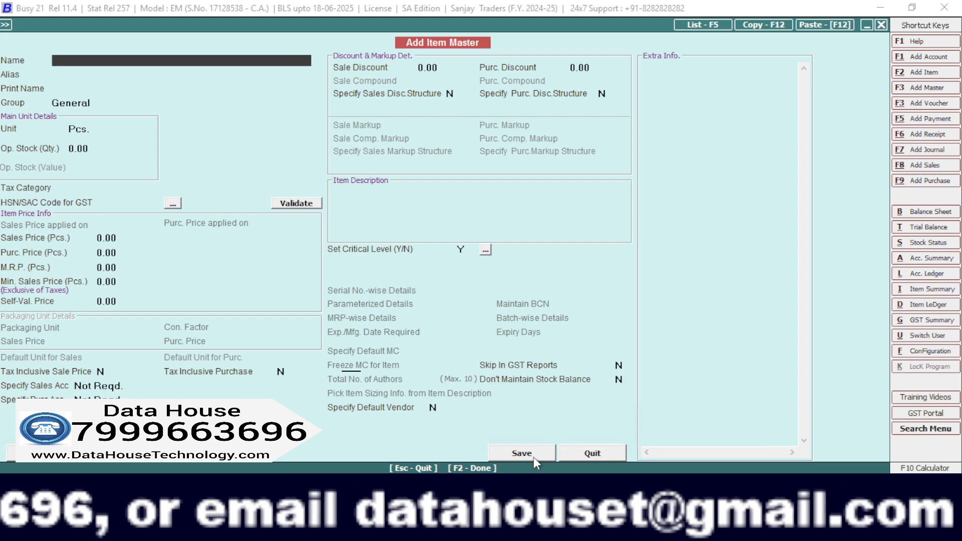
pyautogui.write('cp')
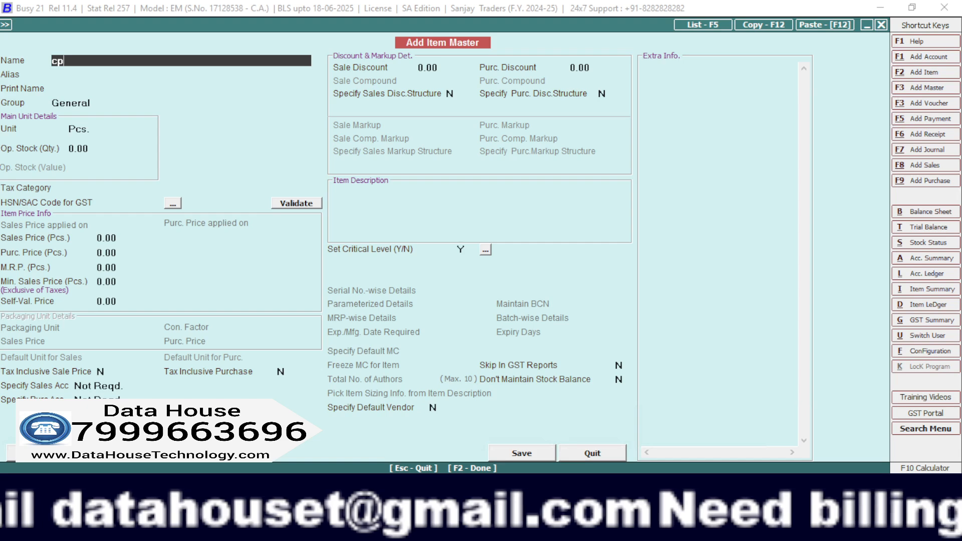
pyautogui.write('vc')
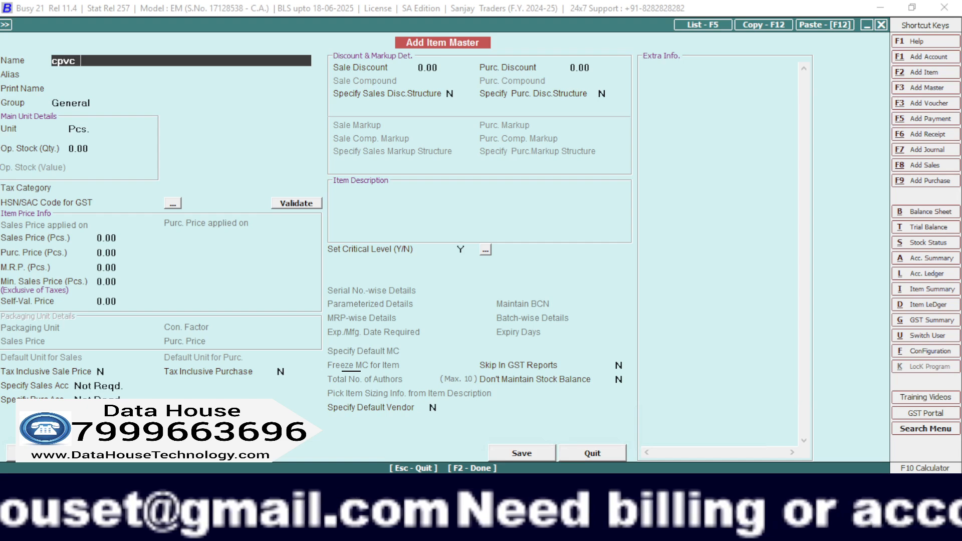
pyautogui.write(' 3')
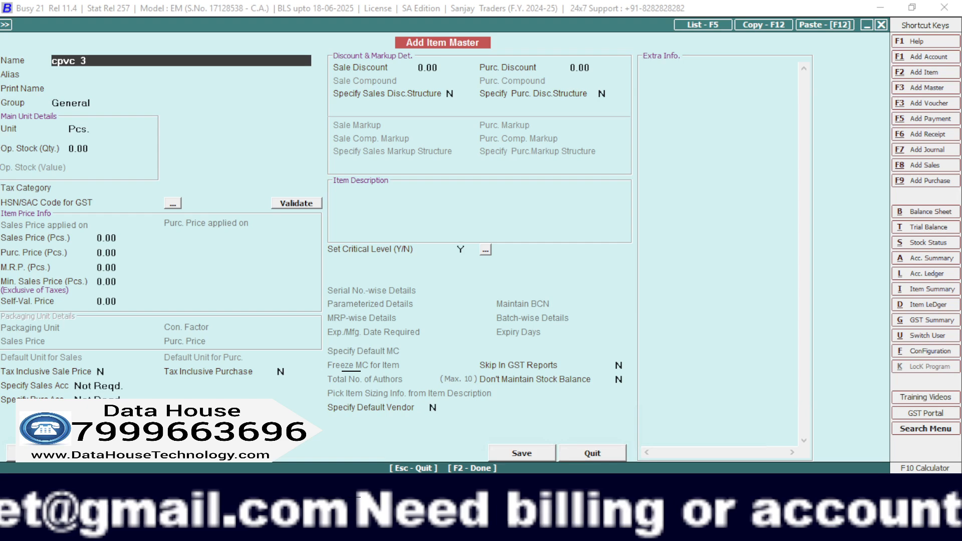
pyautogui.write('inc')
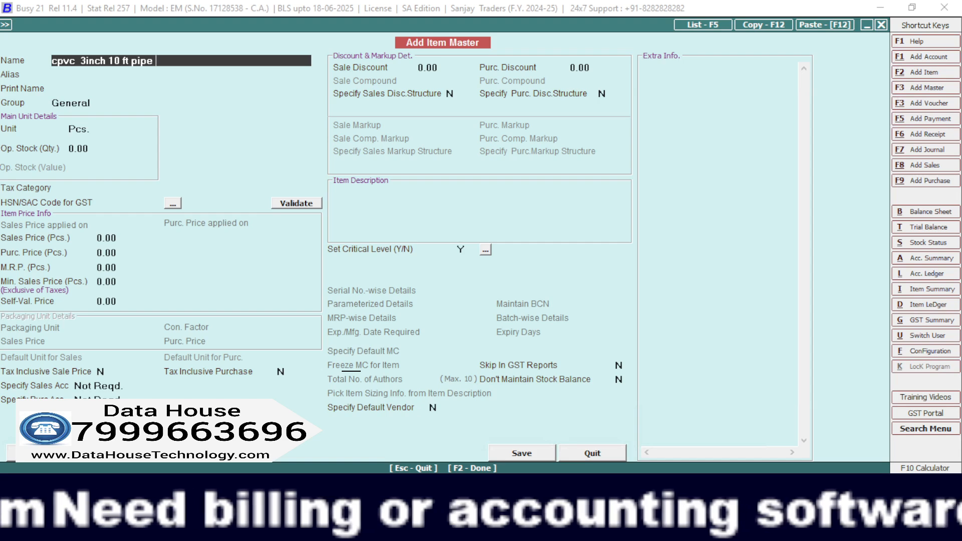
pyautogui.write('h 10 ft pipe')
pyautogui.press('Return')
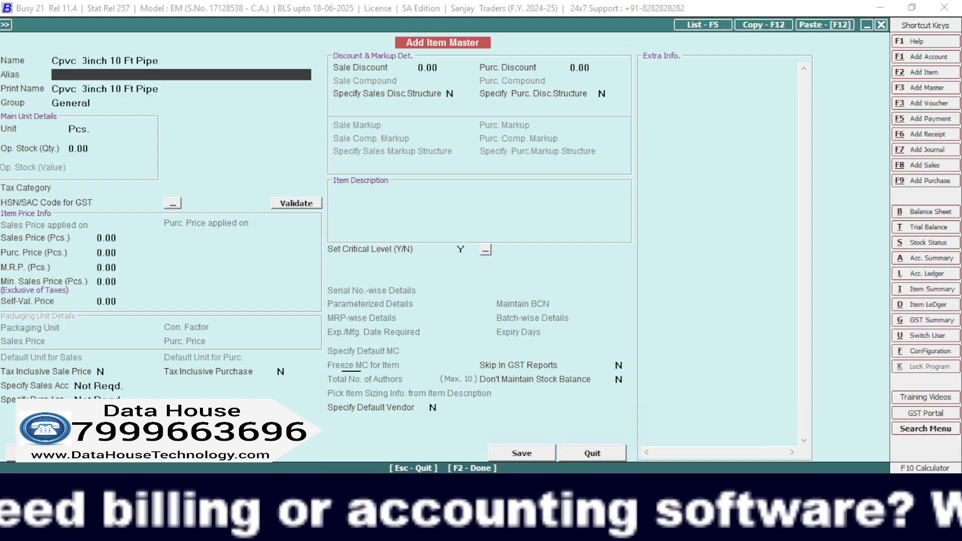
# Leave the alias blank and keep the matching print name, General group, Pcs. unit and zero opening stock.
pyautogui.press('Return')
pyautogui.press('Return')
pyautogui.press('Return')
pyautogui.press('Return')
pyautogui.press('Return')
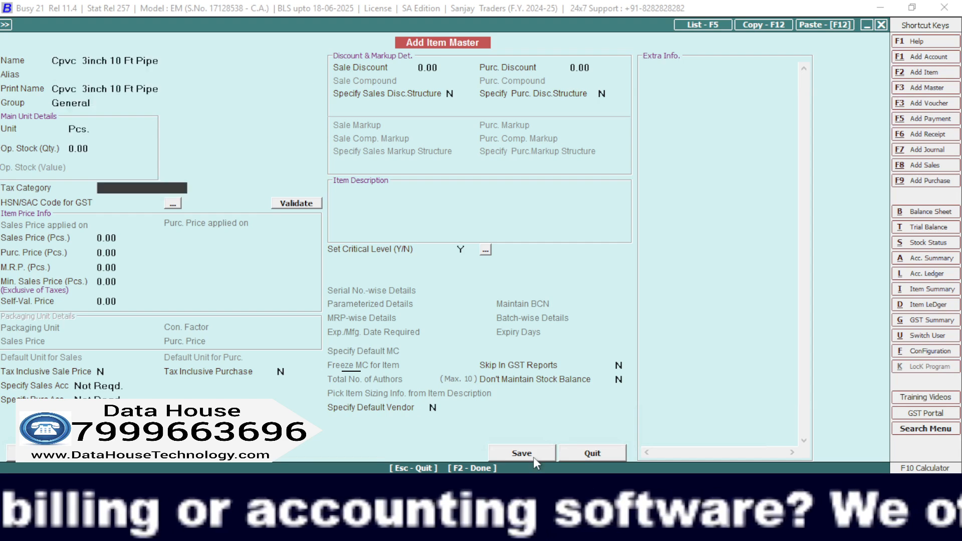
pyautogui.press('Return')
pyautogui.press('Return')
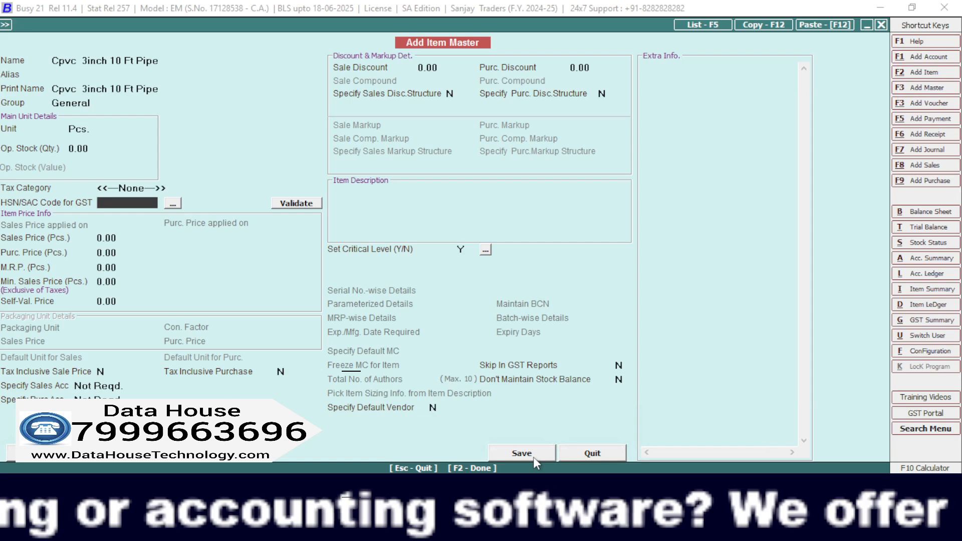
pyautogui.press('Return')
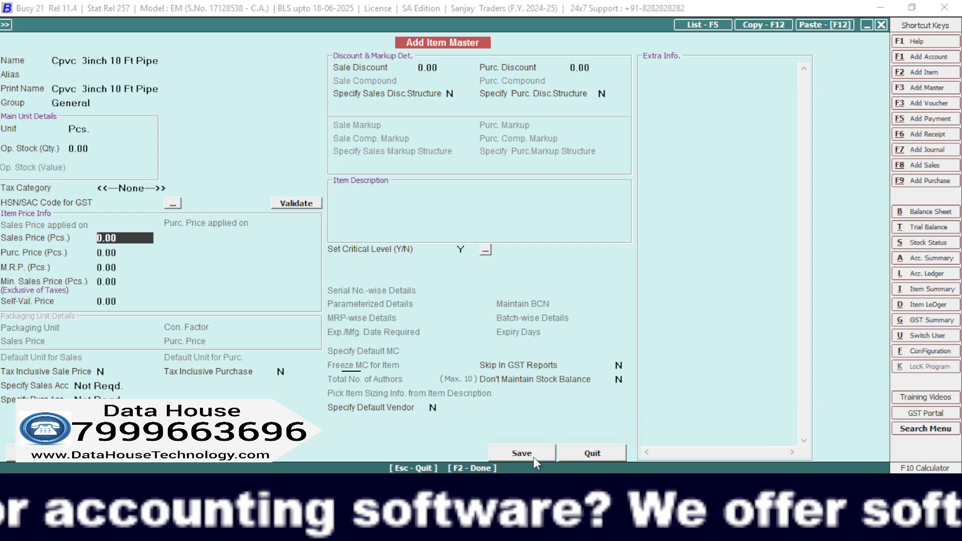
pyautogui.press('Up')
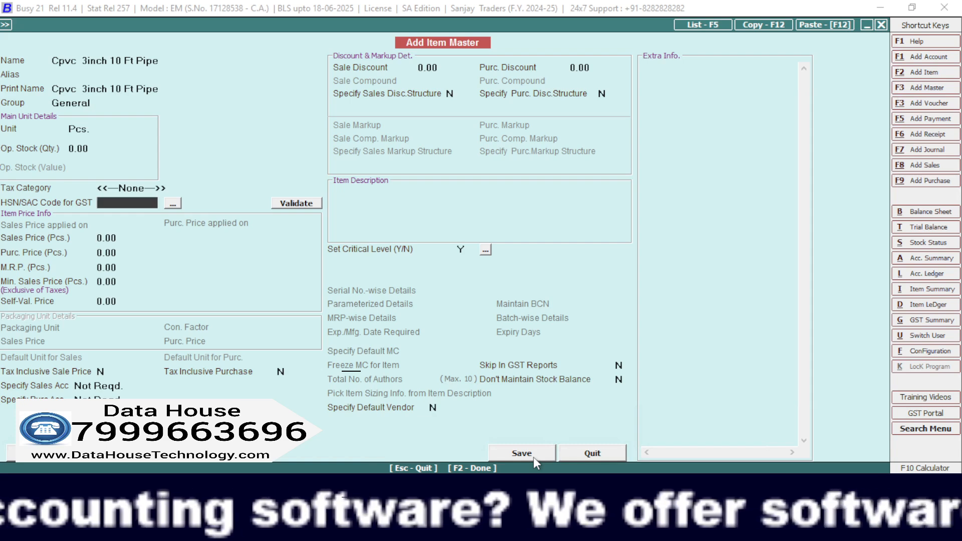
pyautogui.press('Up')
pyautogui.press('Up')
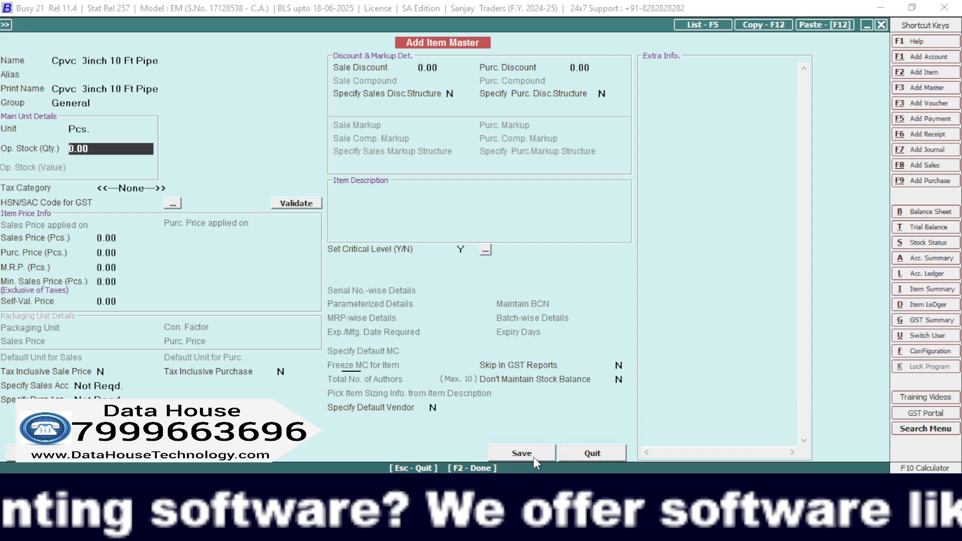
pyautogui.press('Return')
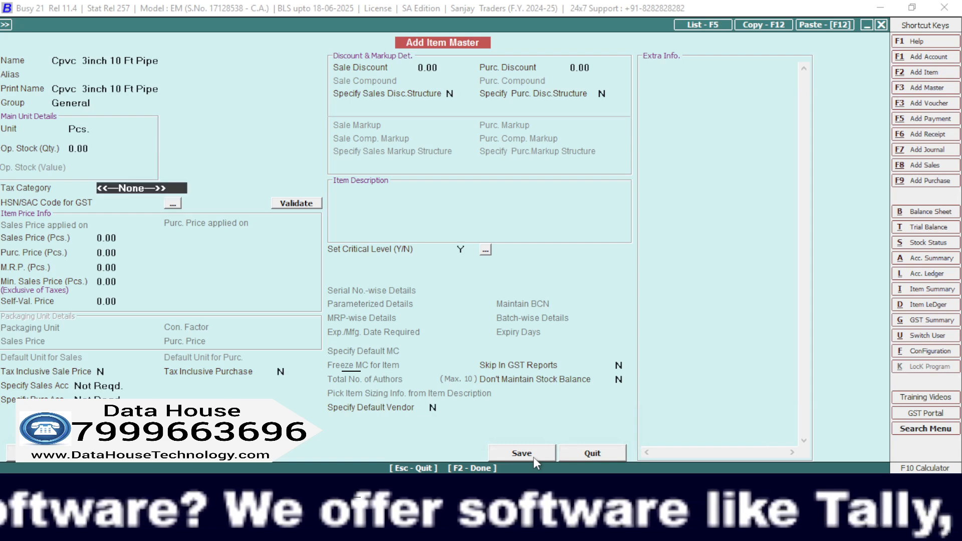
# Save the item with tax category GST 18% and HSN/SAC code 2463253.
pyautogui.write('gs')
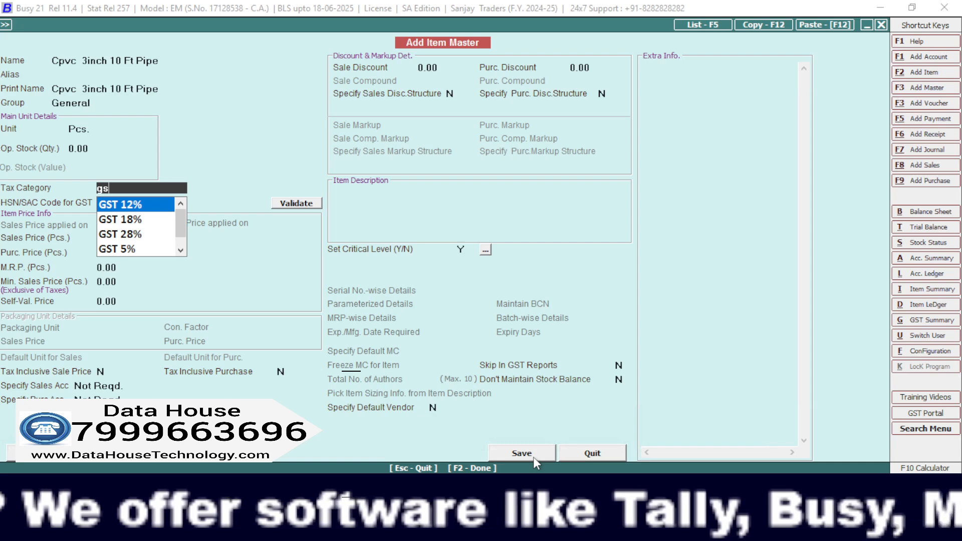
pyautogui.press('Down')
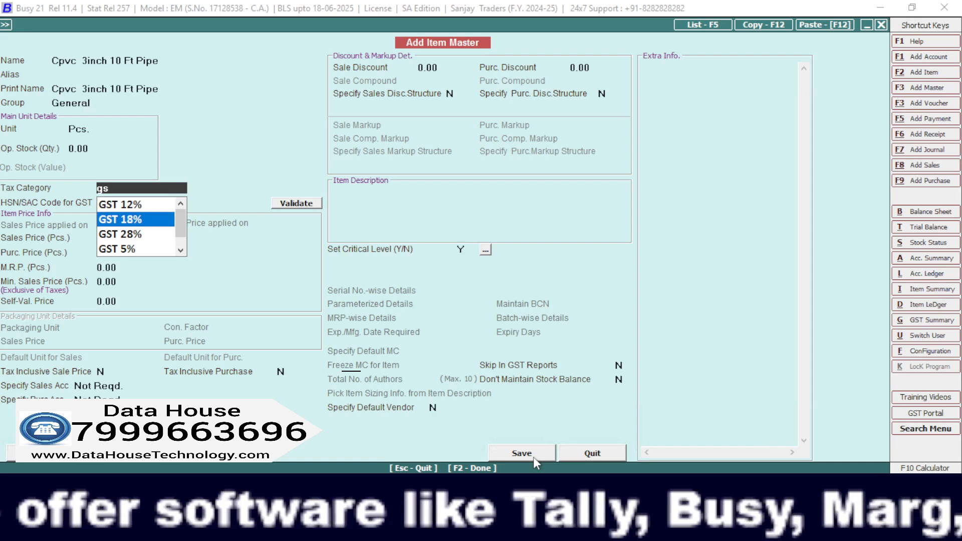
pyautogui.press('Return')
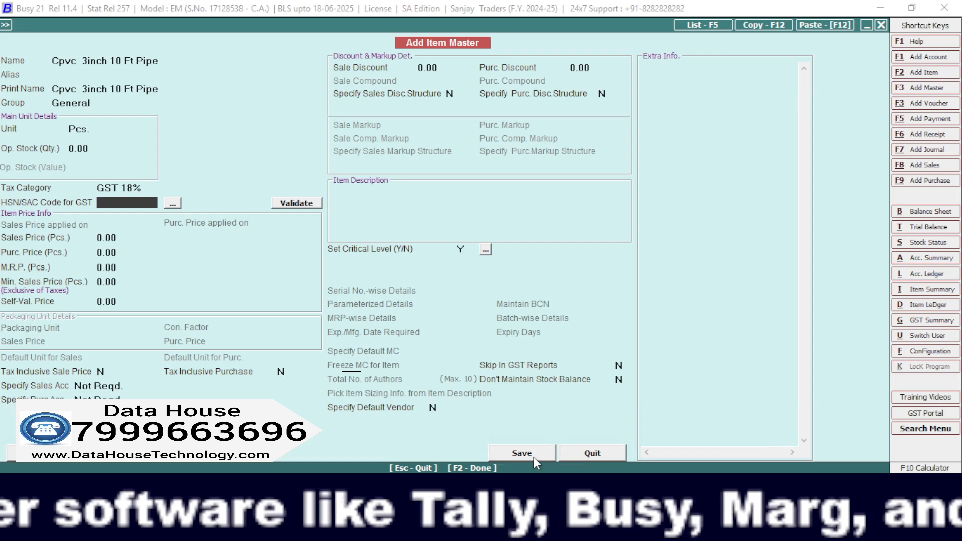
pyautogui.write('24')
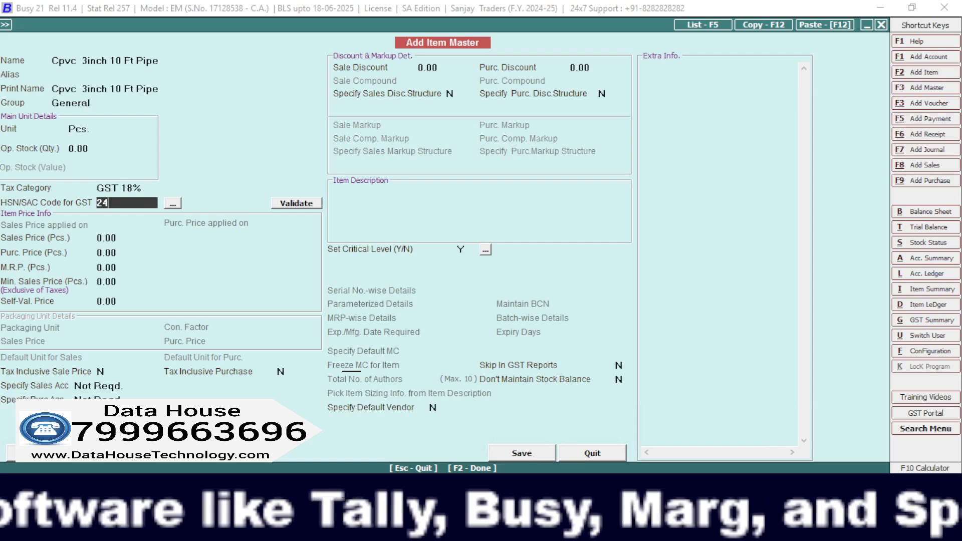
pyautogui.write('63253')
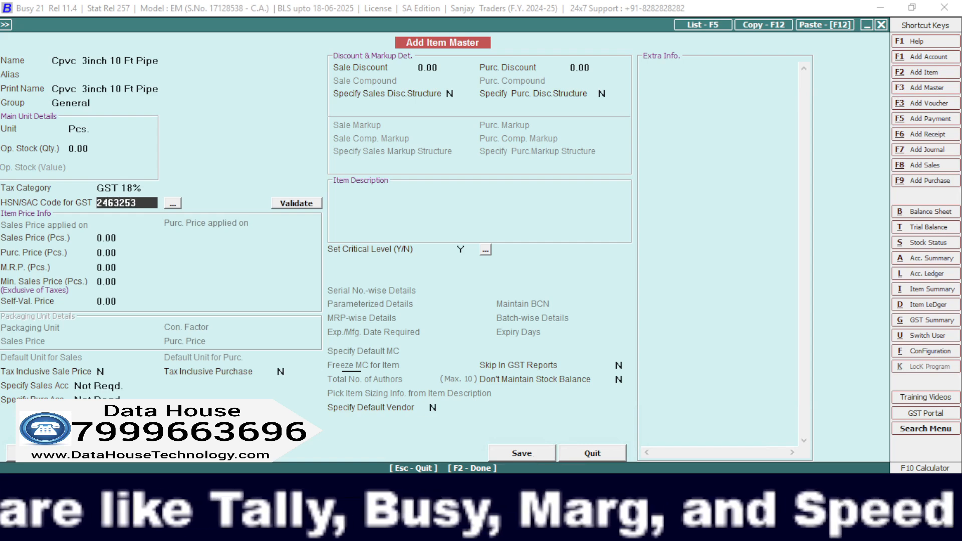
pyautogui.click(534, 457)
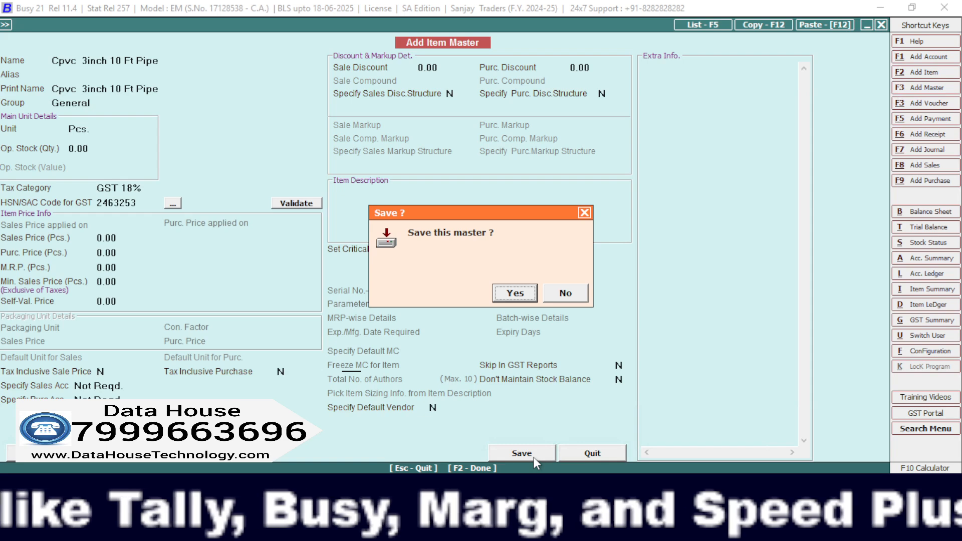
pyautogui.press('Return')
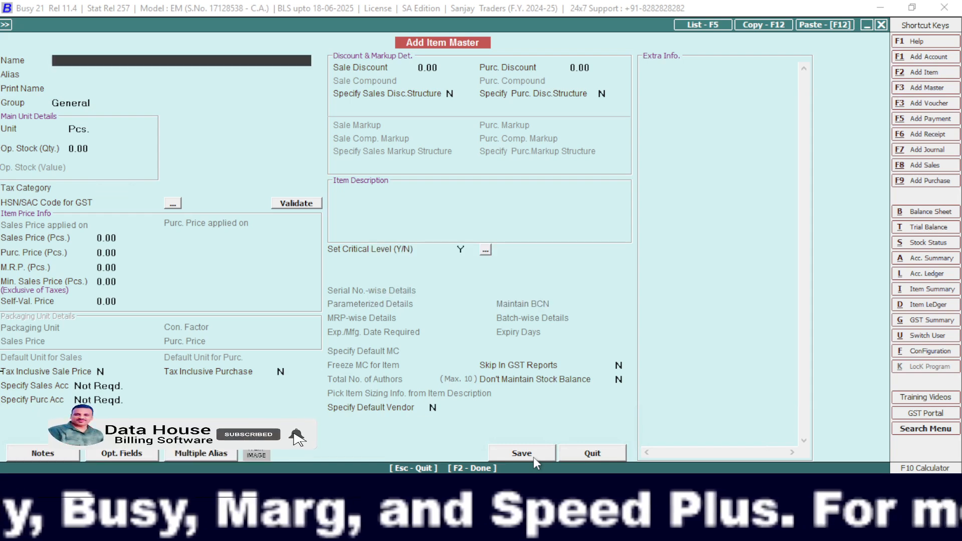
# Leave the item master and open a new account master for adding a party.
pyautogui.press('Escape')
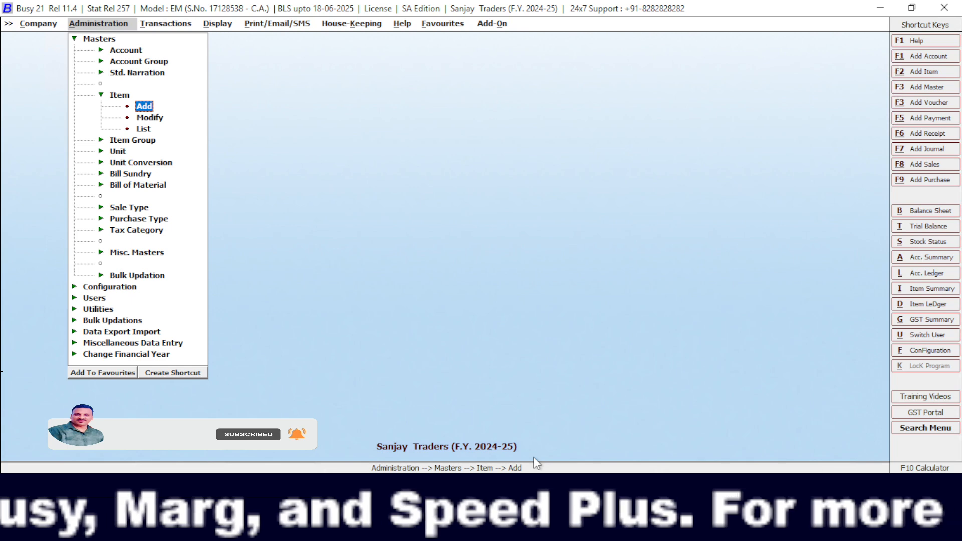
pyautogui.press('Up')
pyautogui.press('Up')
pyautogui.press('Up')
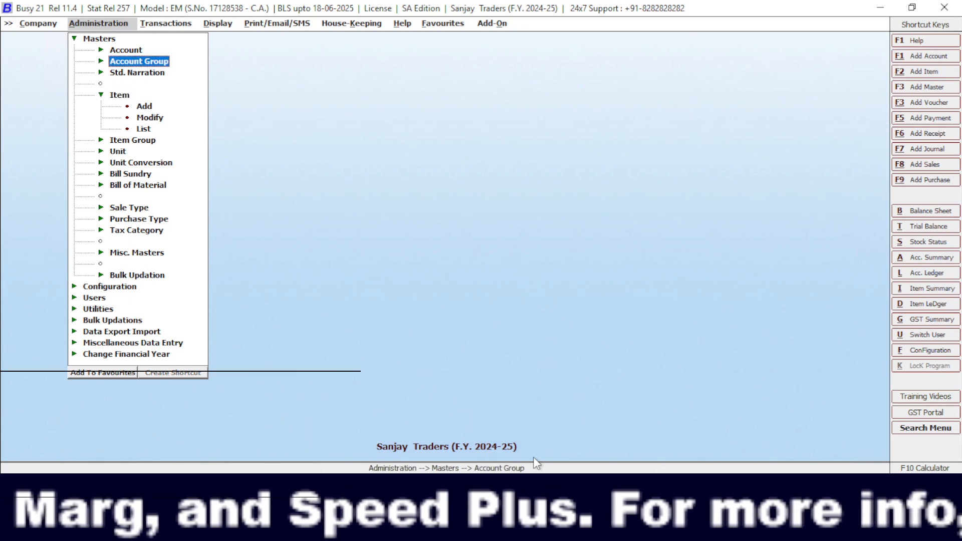
pyautogui.press('Up')
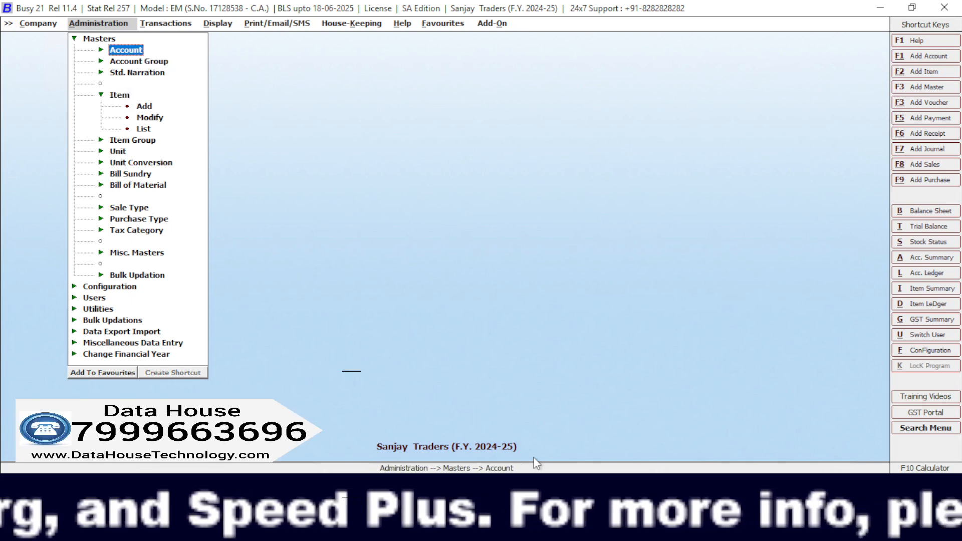
pyautogui.press('Return')
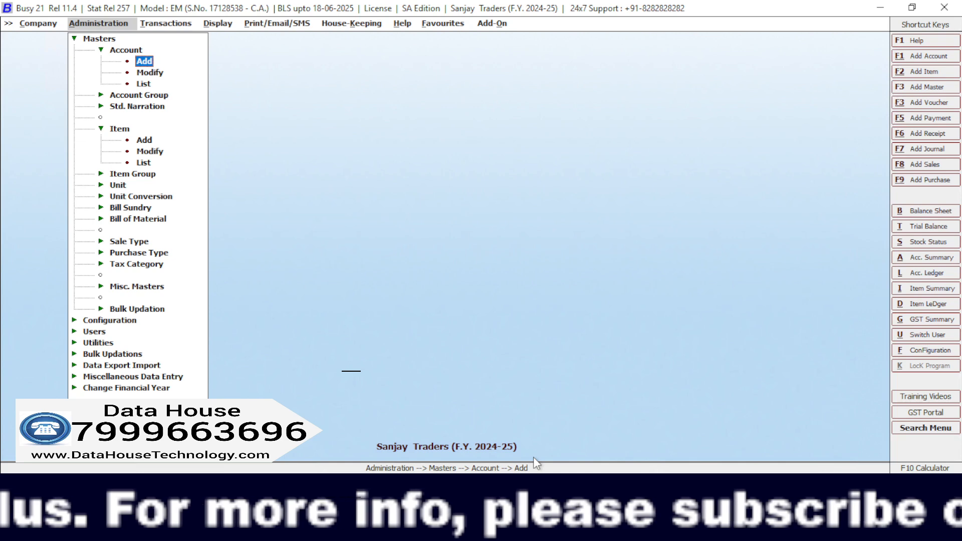
pyautogui.press('Return')
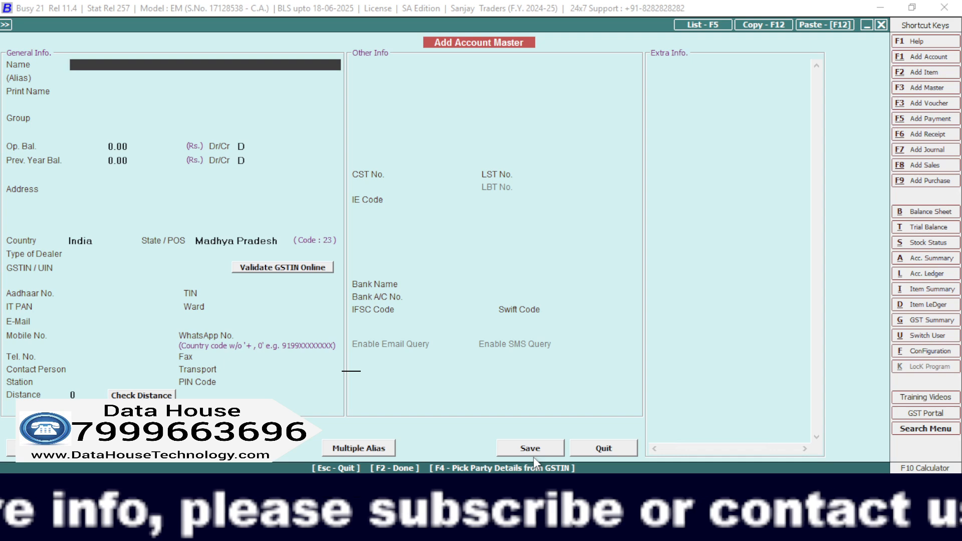
# Name the account vijat enterprises, leave the alias blank and keep the matching print name.
pyautogui.write('vijat')
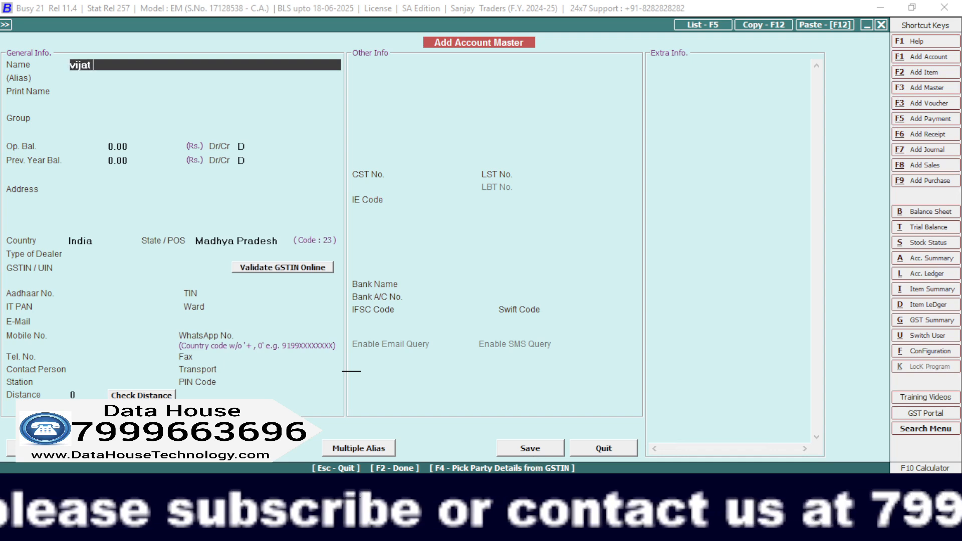
pyautogui.write(' ent')
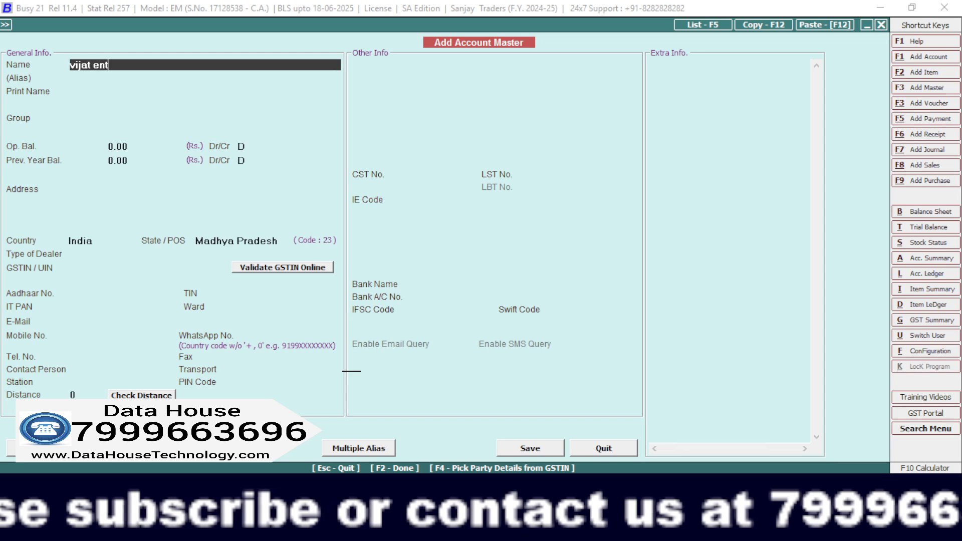
pyautogui.write('erpri')
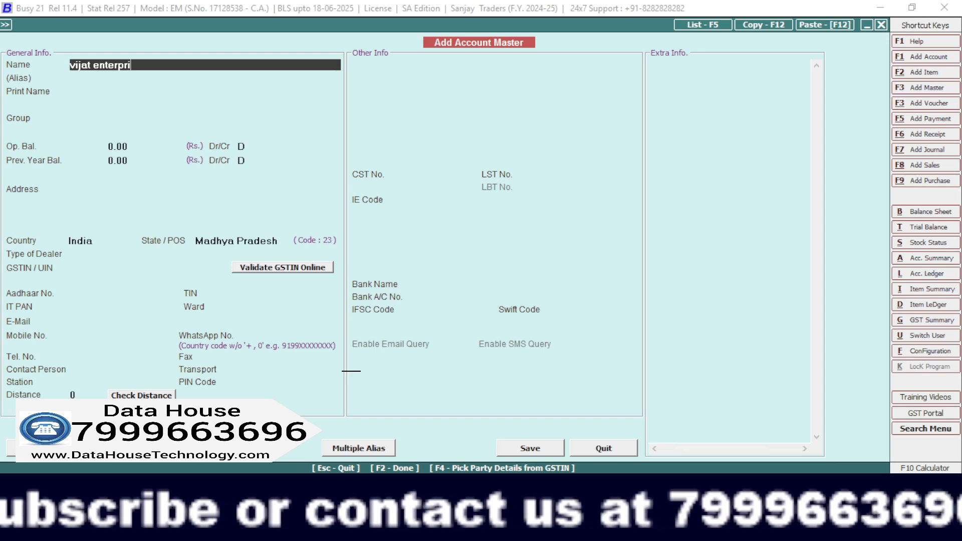
pyautogui.write('s')
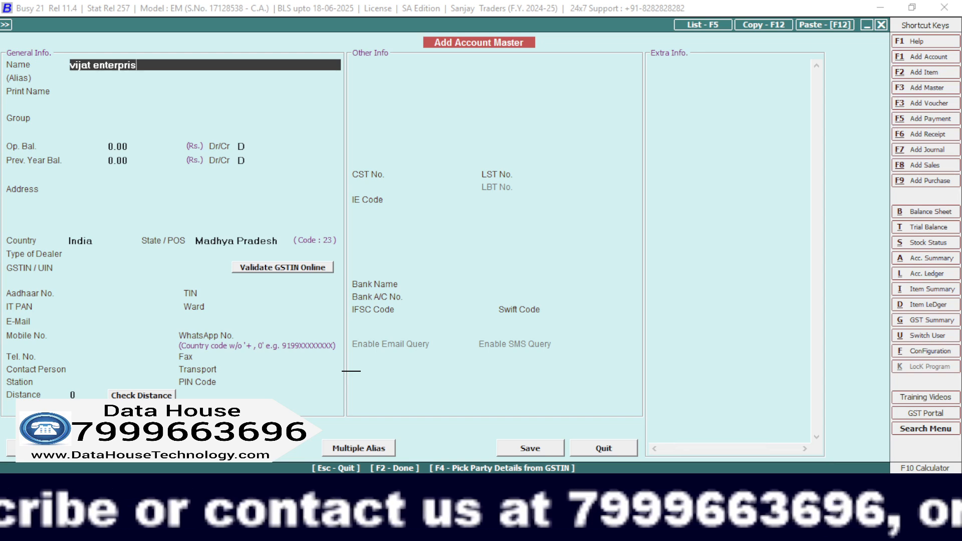
pyautogui.write('es')
pyautogui.press('Return')
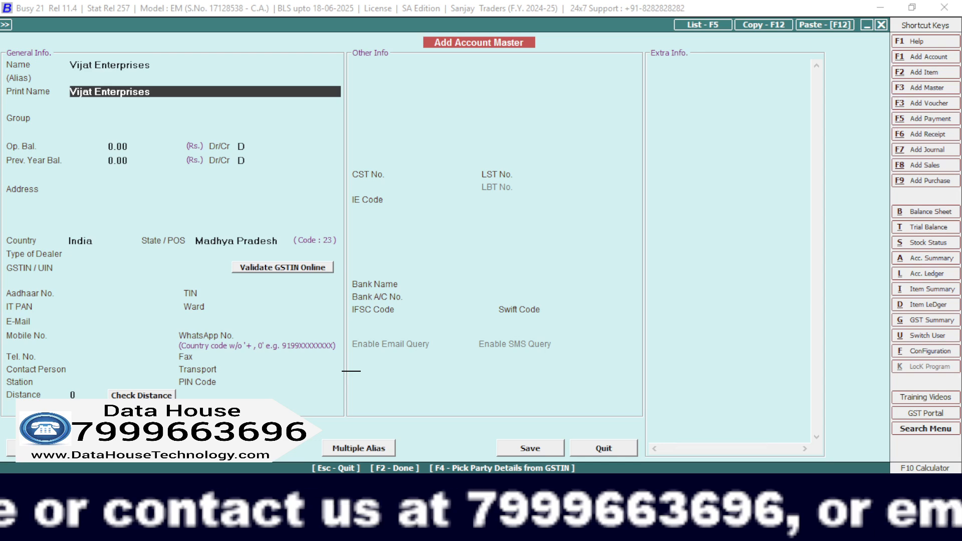
pyautogui.press('Return')
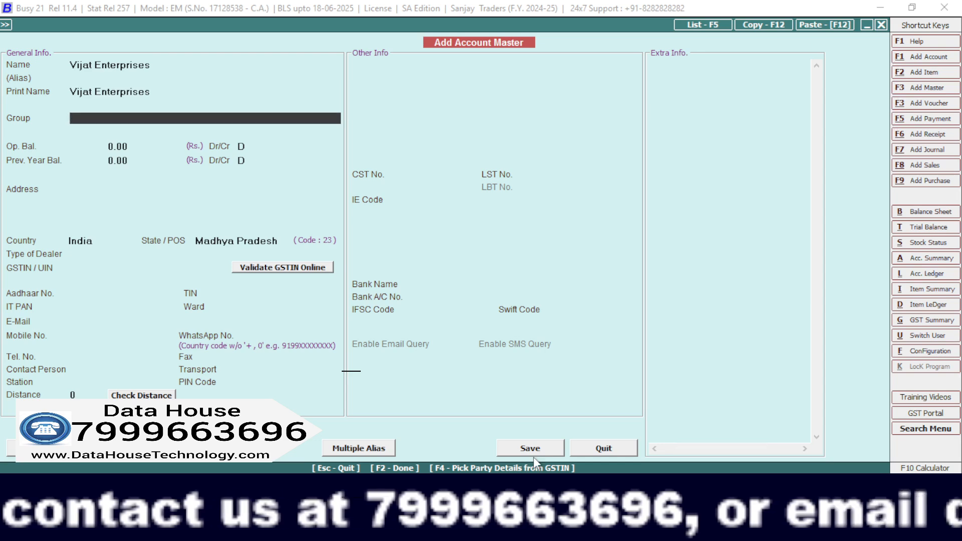
# Assign the account to the Sundry Creditors group, keep the zero opening balances and leave the address blank.
pyautogui.write('s')
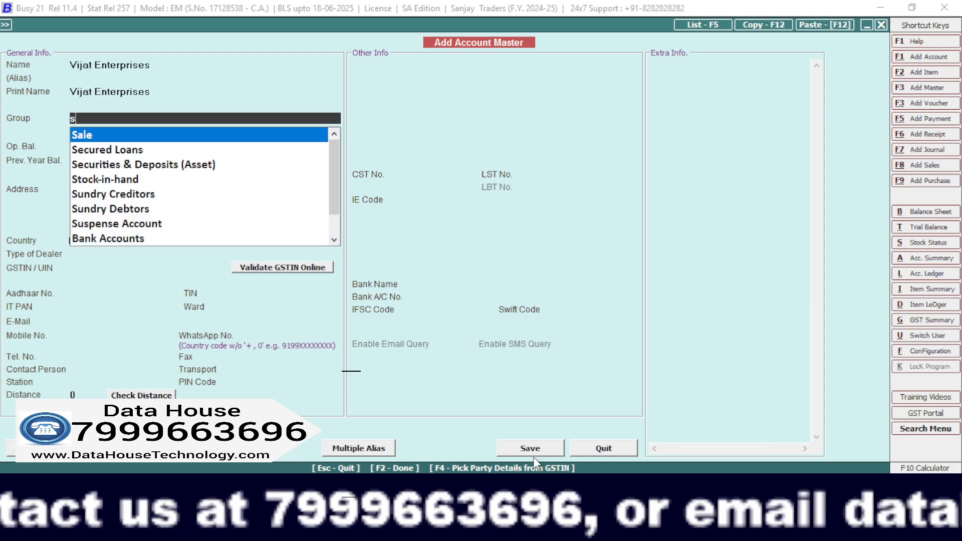
pyautogui.write('un')
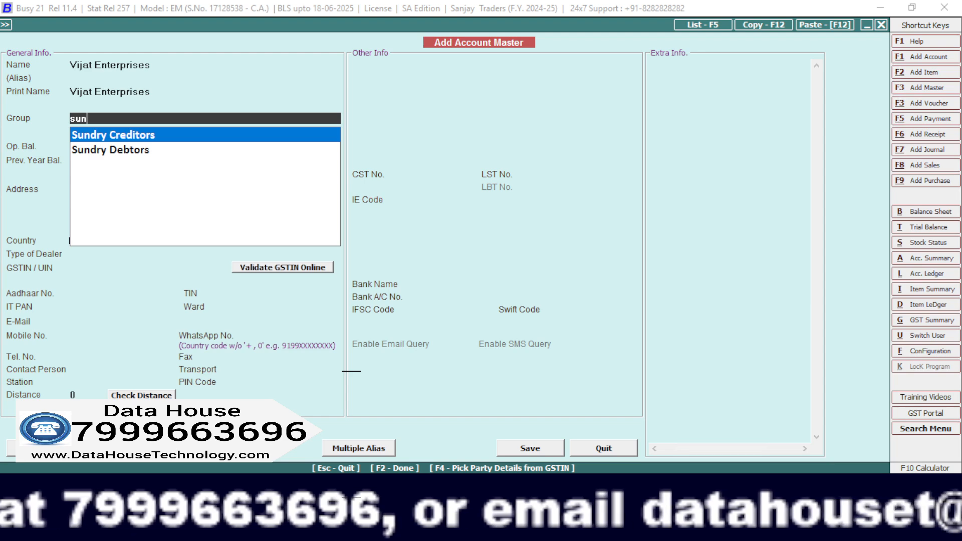
pyautogui.press('Return')
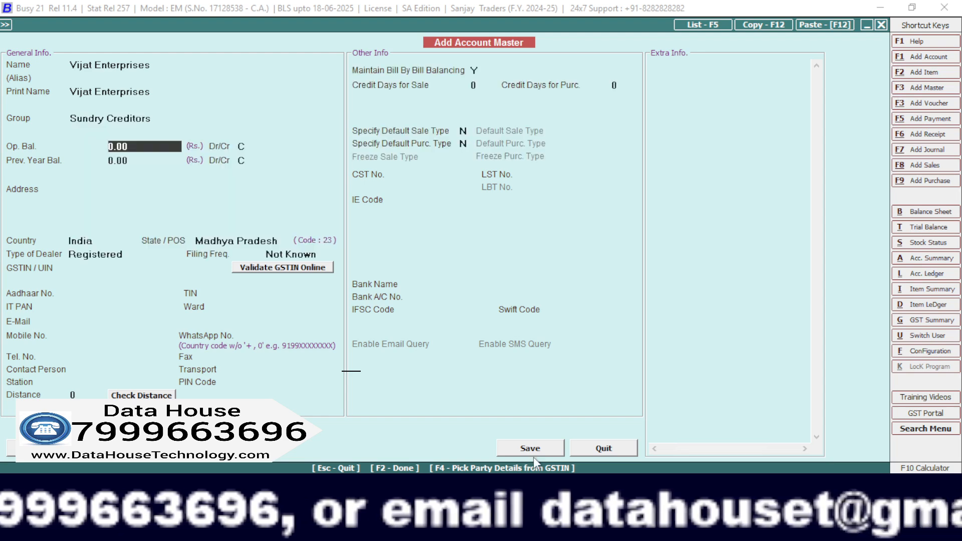
pyautogui.press('Return')
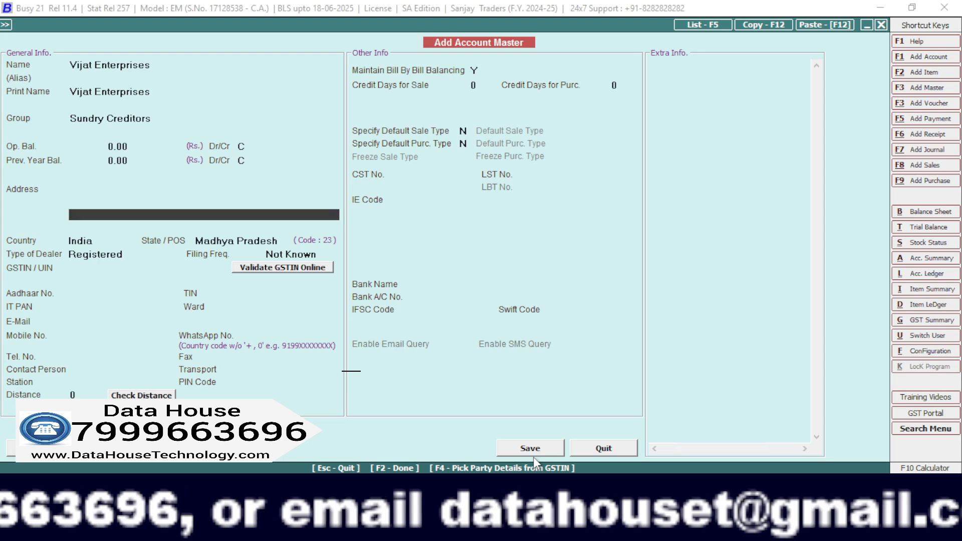
pyautogui.press('Return')
pyautogui.press('Return')
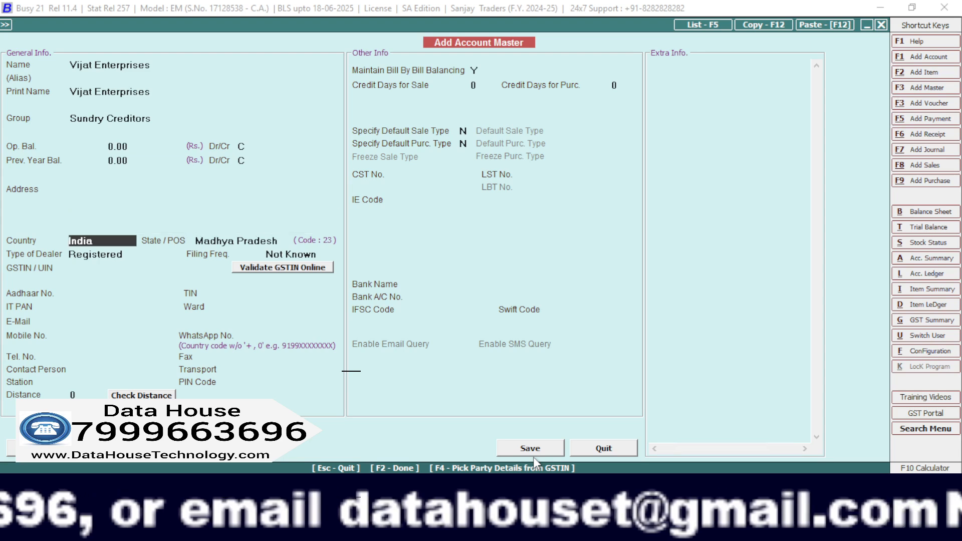
# Keep country India, state Madhya Pradesh, dealer type Registered and filing frequency Not Known, and leave the GSTIN/UIN blank.
pyautogui.press('Return')
pyautogui.press('Return')
pyautogui.press('Return')
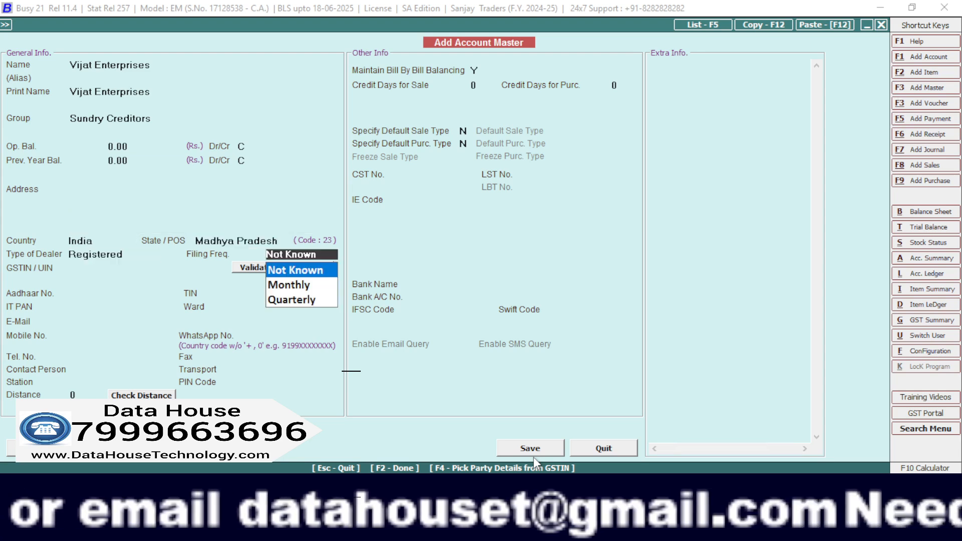
pyautogui.press('Return')
pyautogui.press('Return')
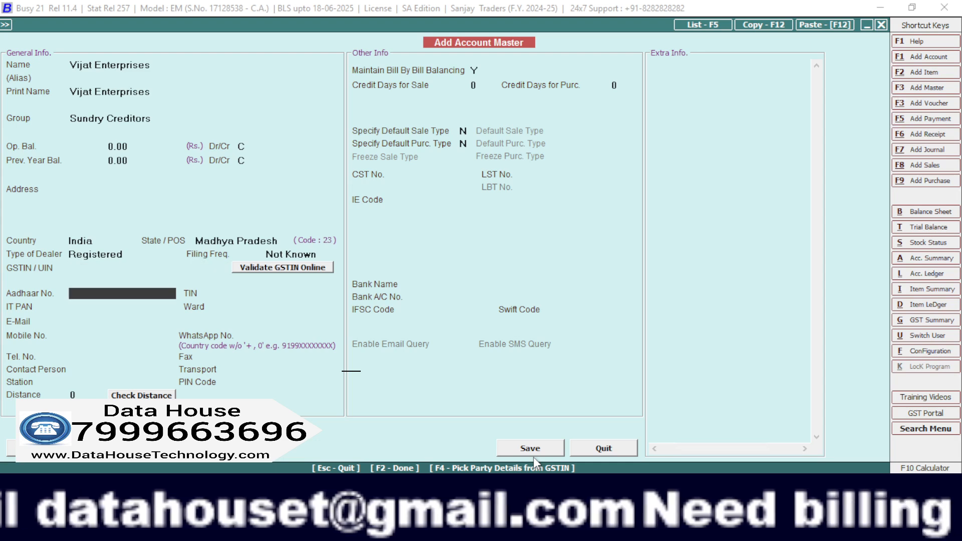
# Save the Vijat Enterprises account, accepting the change of its dealer type to Un-Registered.
pyautogui.press('F2')
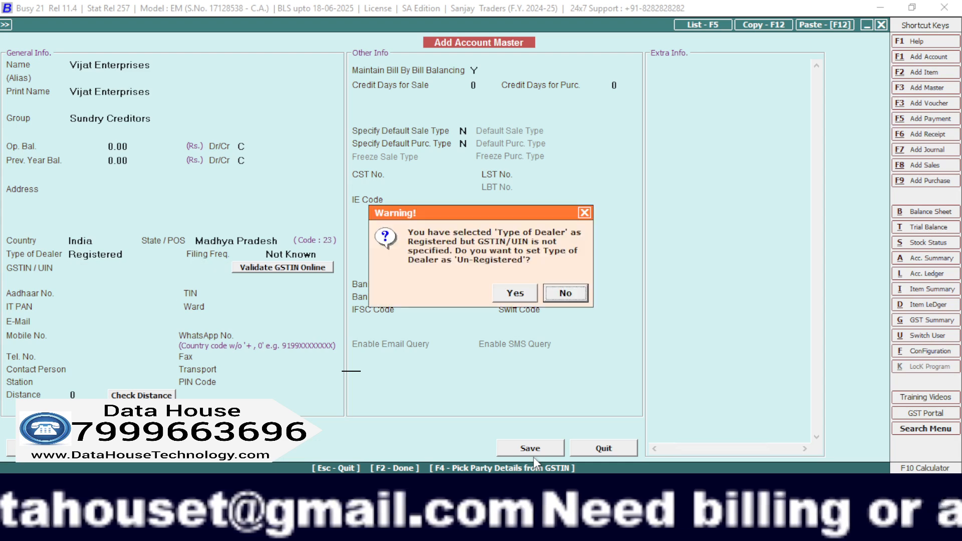
pyautogui.press('Left')
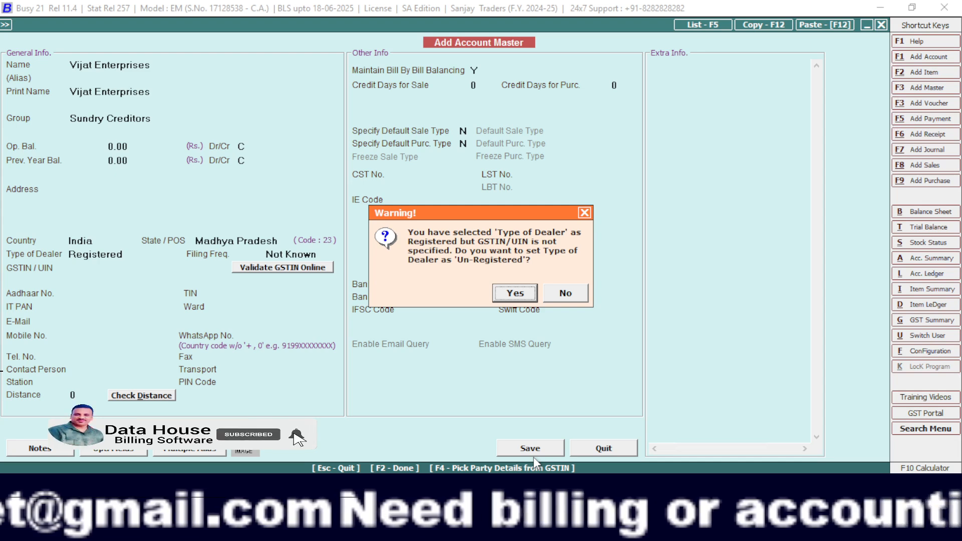
pyautogui.press('Return')
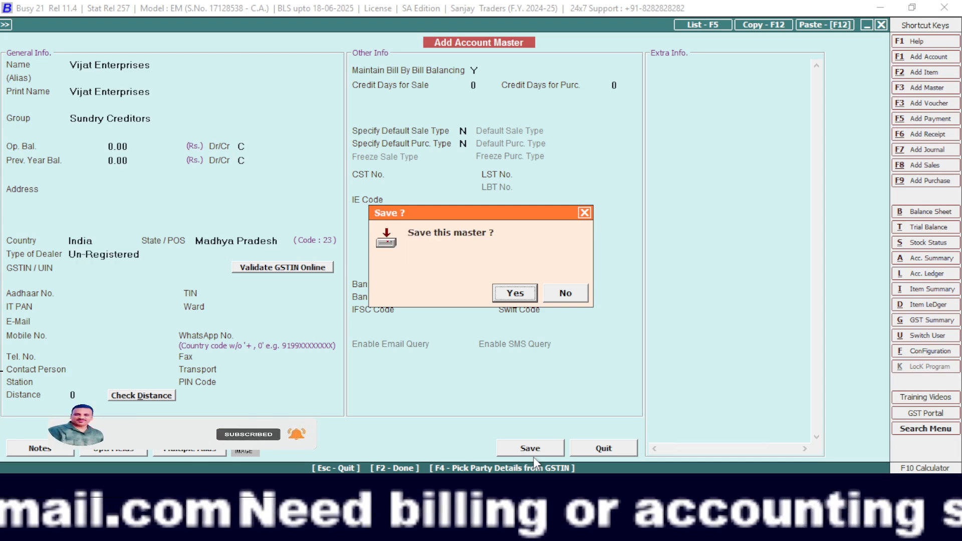
pyautogui.press('Return')
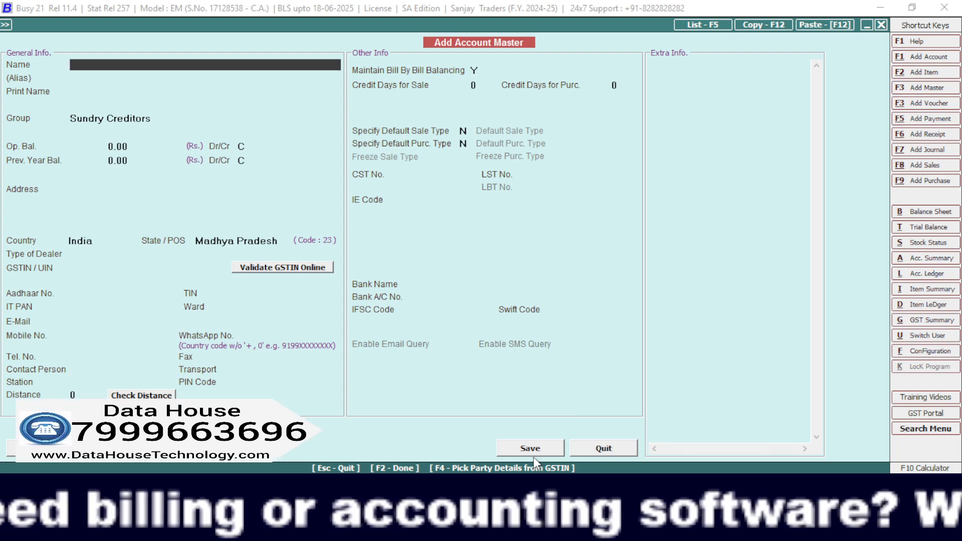
# Enter the second supplier's full name as the name of the new account.
pyautogui.write('manoj')
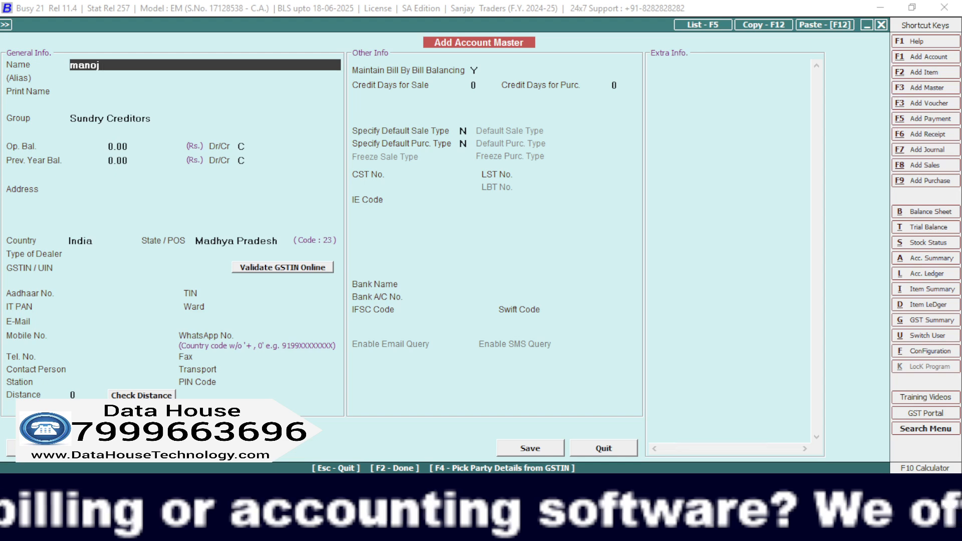
pyautogui.write(' shar')
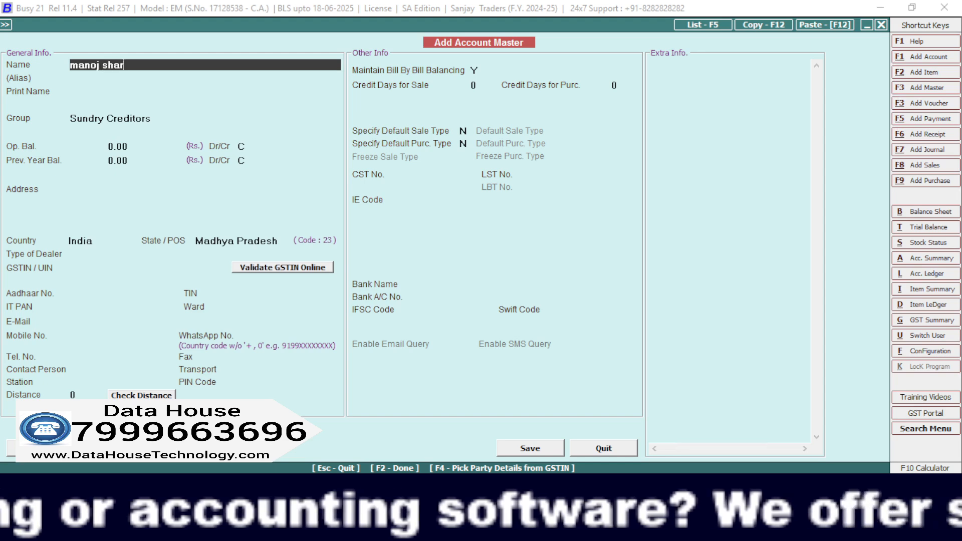
pyautogui.write('ma')
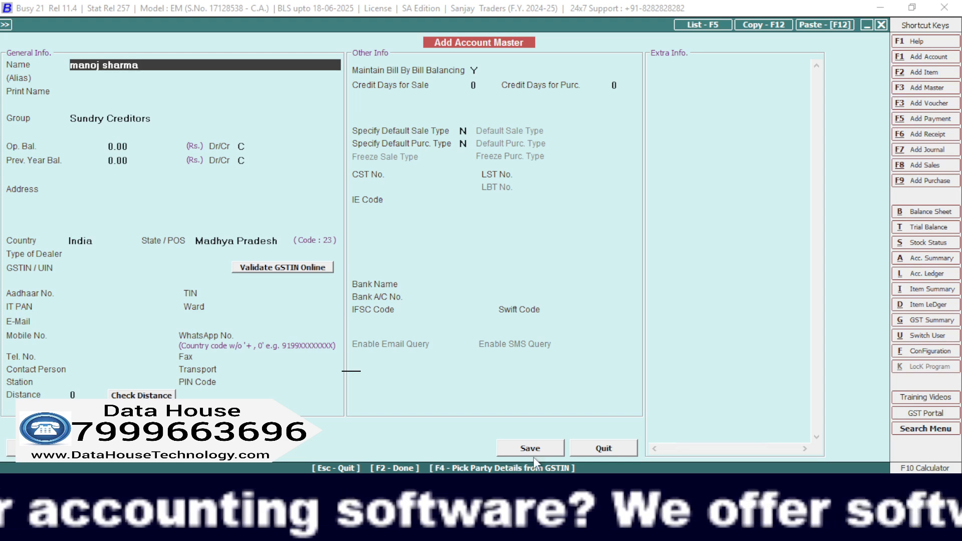
pyautogui.write('m')
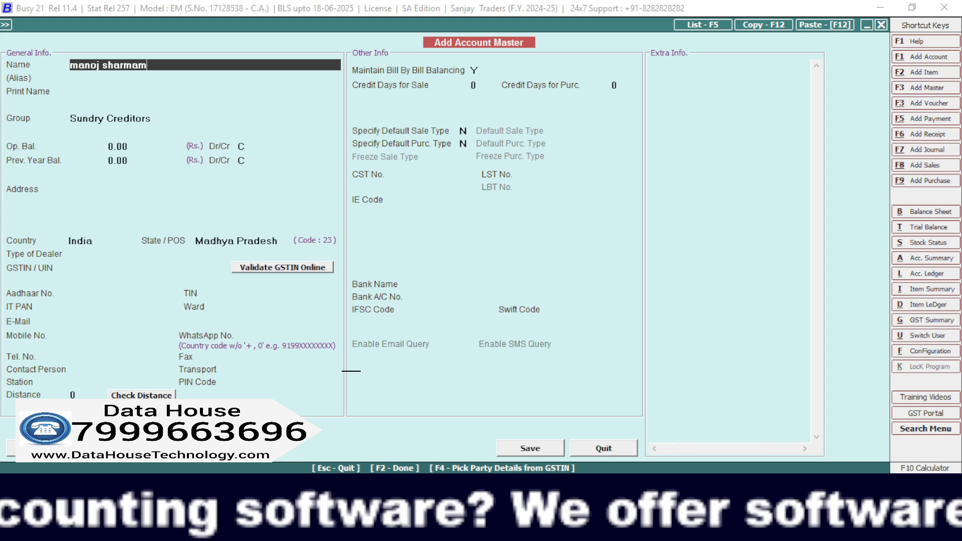
pyautogui.press('BackSpace')
pyautogui.press('Return')
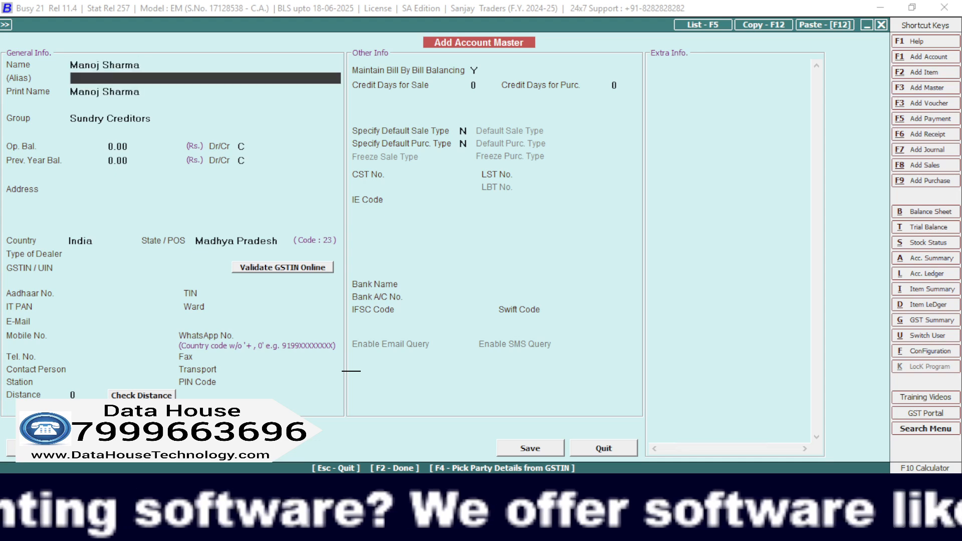
# Leave the alias blank and keep the matching print name, the Sundry Creditors group and the zero opening balances.
pyautogui.press('Return')
pyautogui.press('Return')
pyautogui.press('Return')
pyautogui.press('Return')
pyautogui.press('Return')
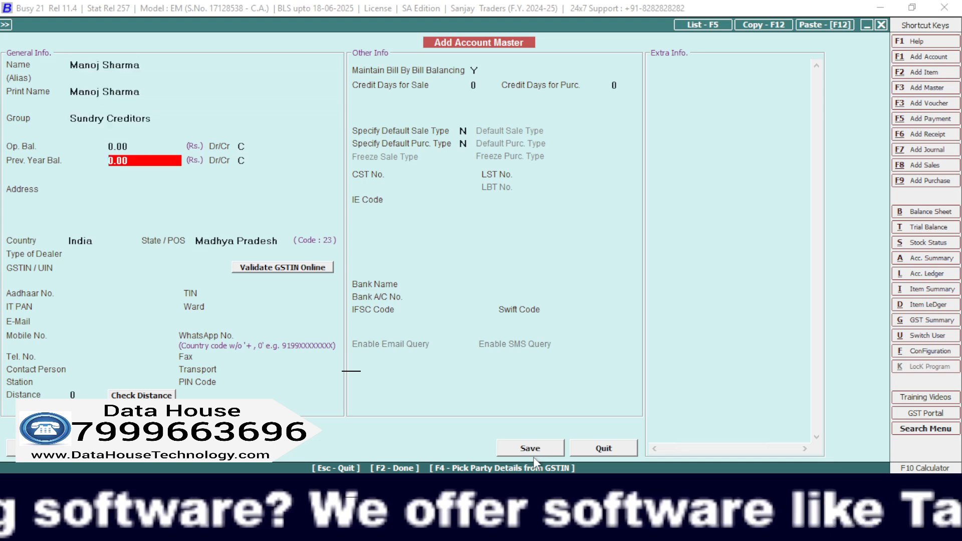
pyautogui.press('Return')
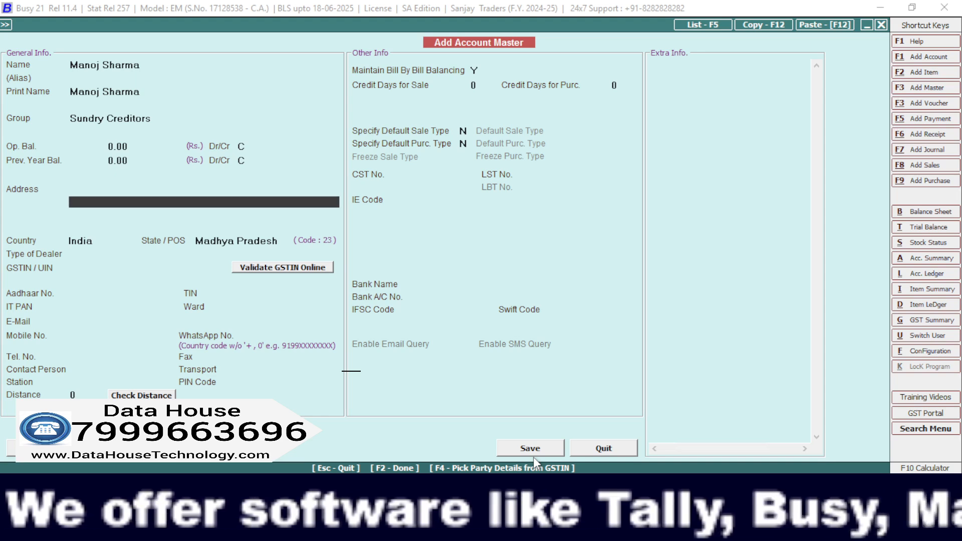
# Enter the supplier's city in the address and keep country India with state Madhya Pradesh.
pyautogui.press('Up')
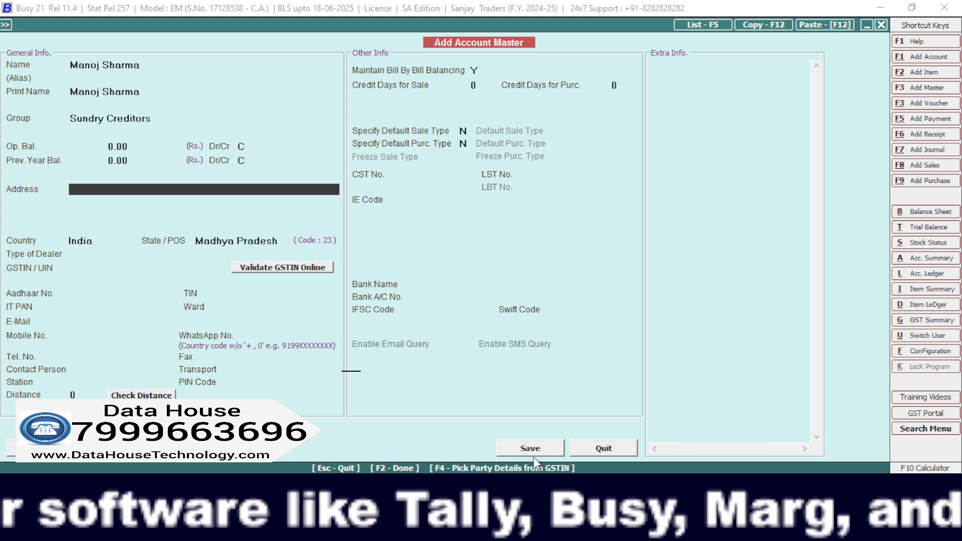
pyautogui.write('jab')
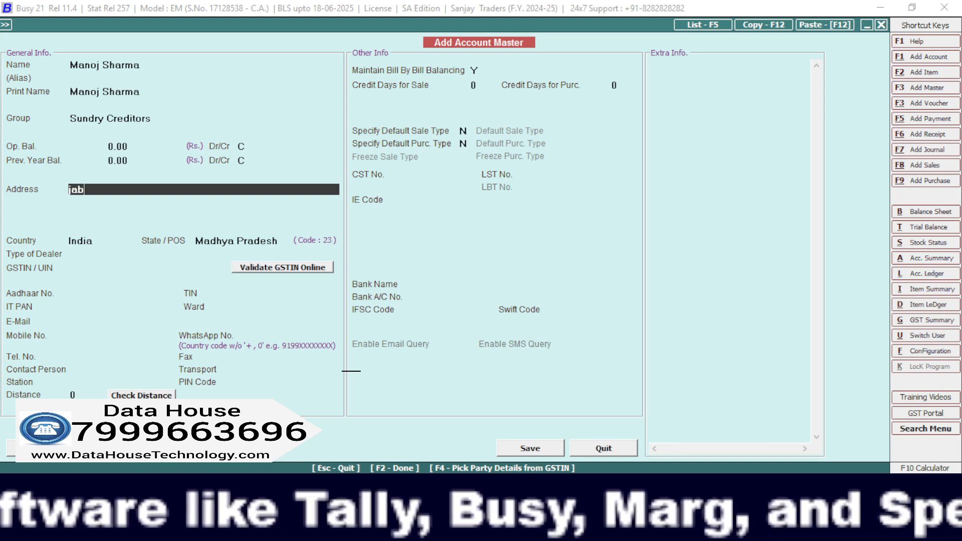
pyautogui.write('alpur')
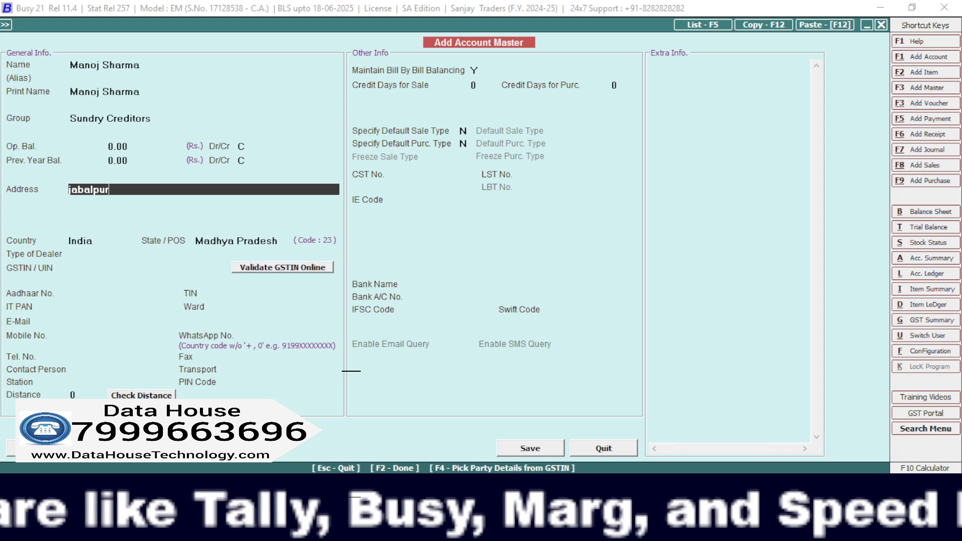
pyautogui.press('Return')
# Leave the supplier's GSTIN/UIN blank and save the account, accepting the change of its dealer type to Un-Registered.
pyautogui.press('Return')
pyautogui.press('Return')
pyautogui.press('Return')
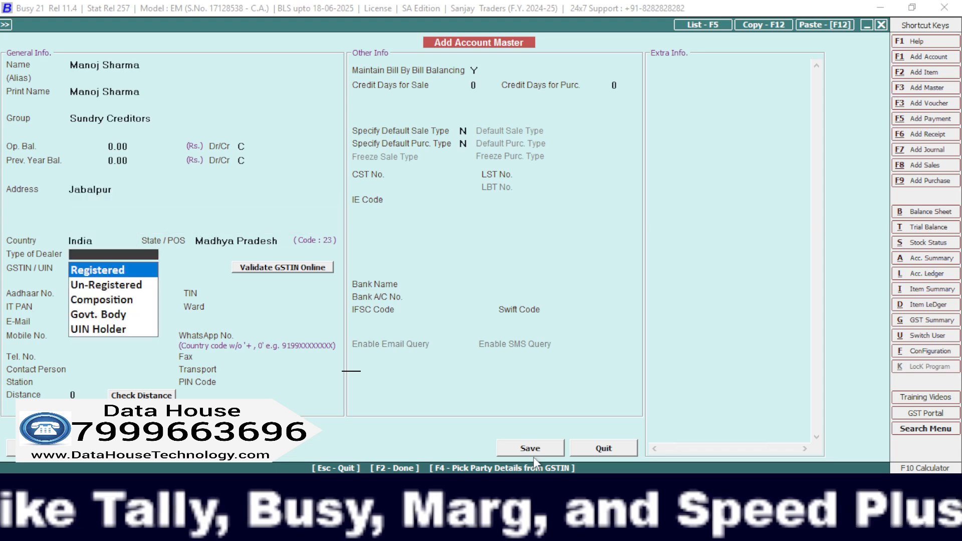
pyautogui.press('Return')
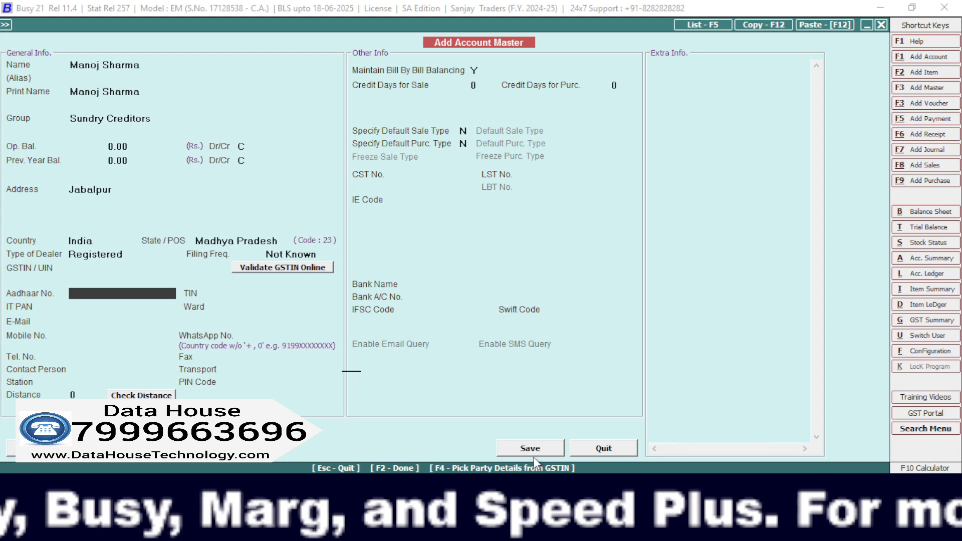
pyautogui.press('Return')
pyautogui.press('F2')
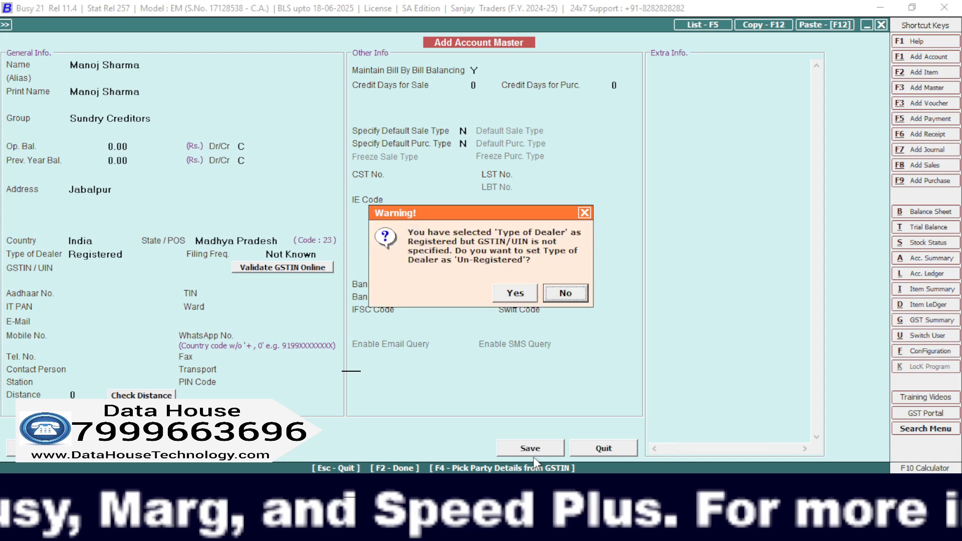
pyautogui.press('Left')
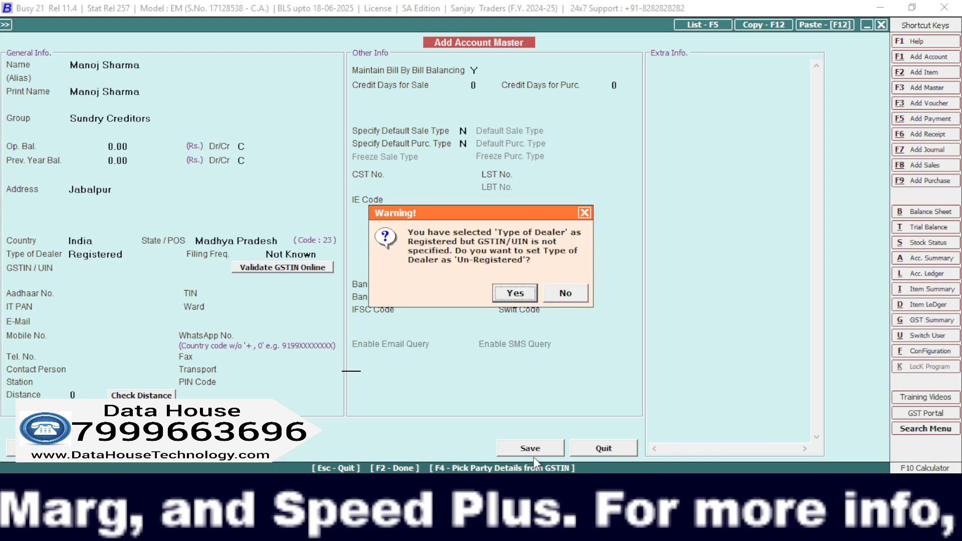
pyautogui.press('Return')
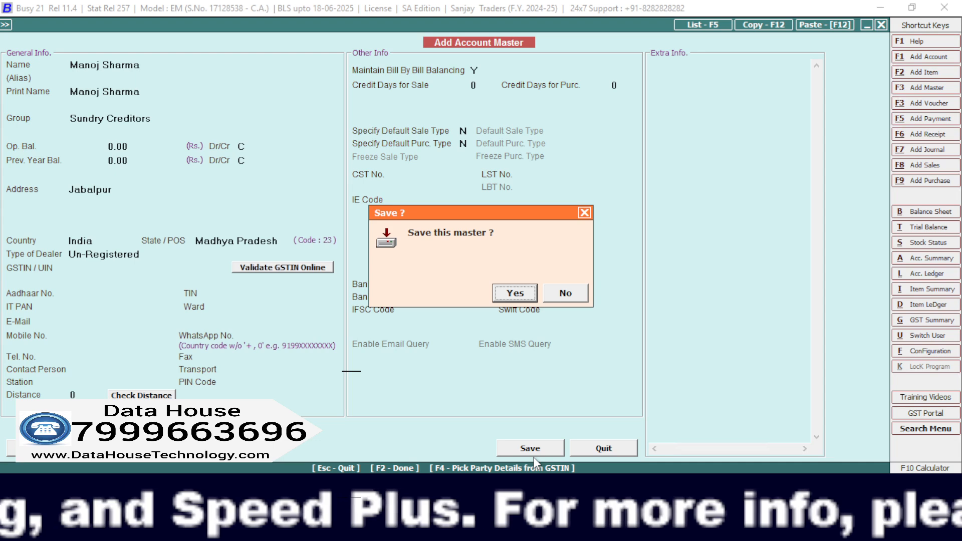
pyautogui.press('Return')
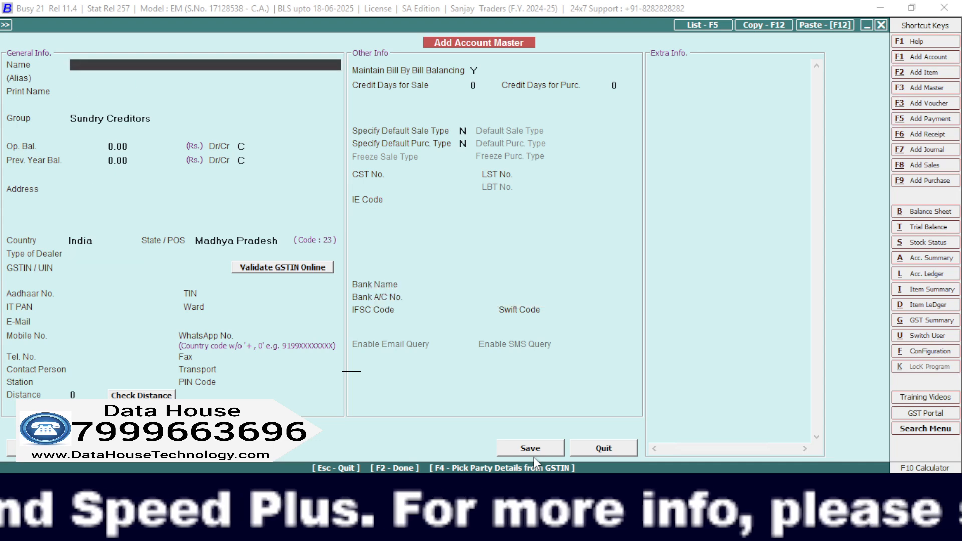
# Leave the account master and open a new purchase voucher.
pyautogui.press('Escape')
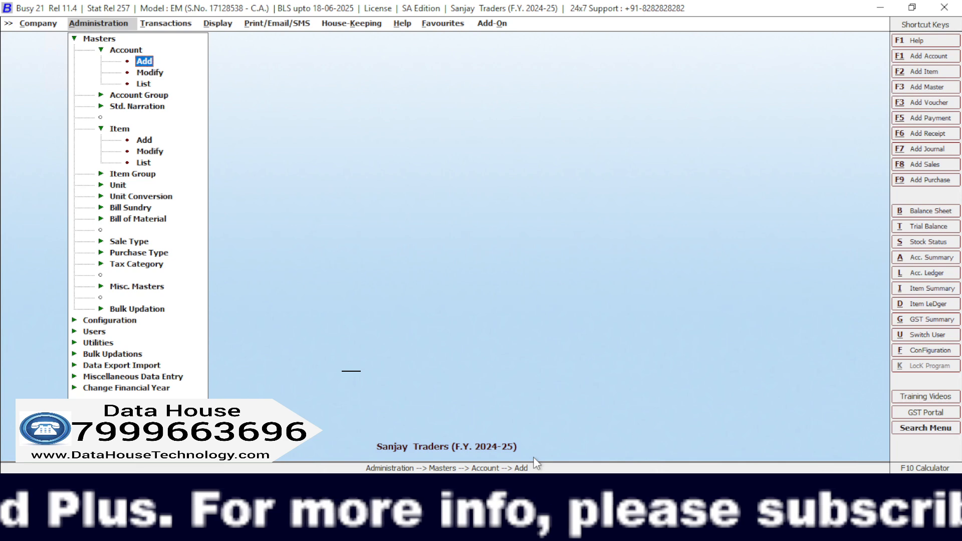
pyautogui.press('Right')
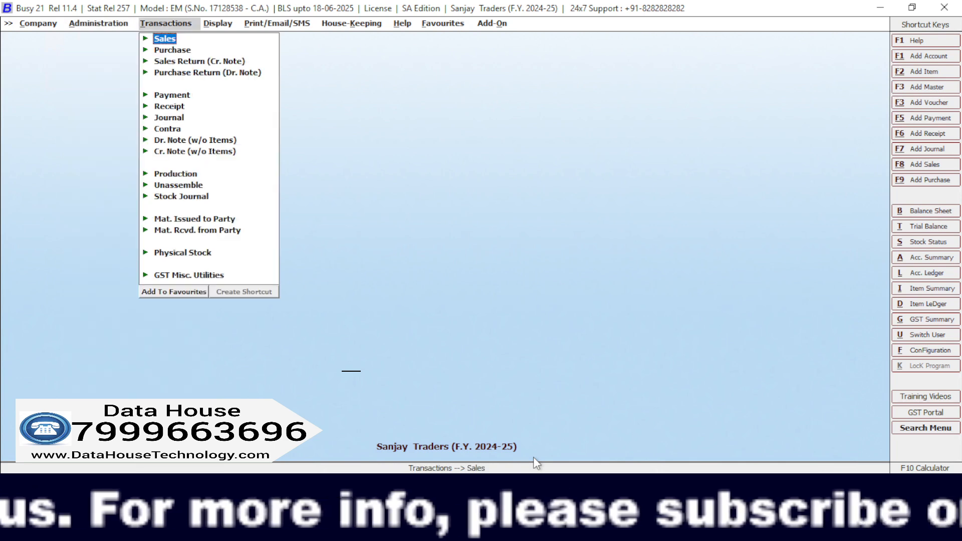
pyautogui.press('Down')
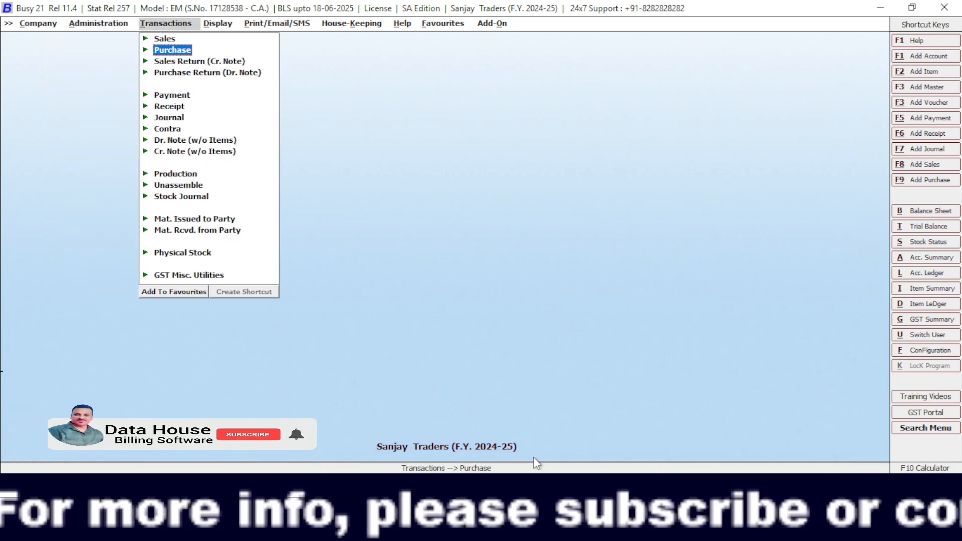
pyautogui.press('Return')
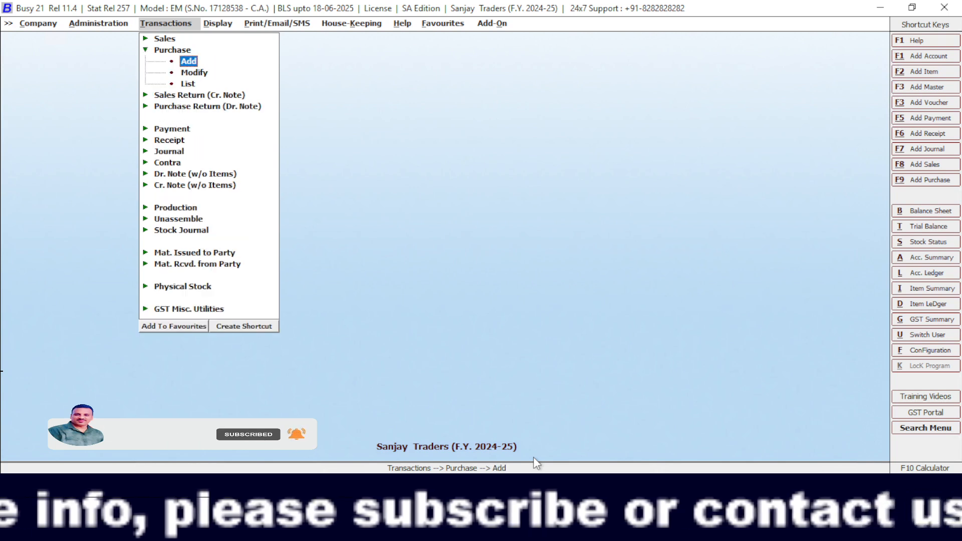
pyautogui.press('Return')
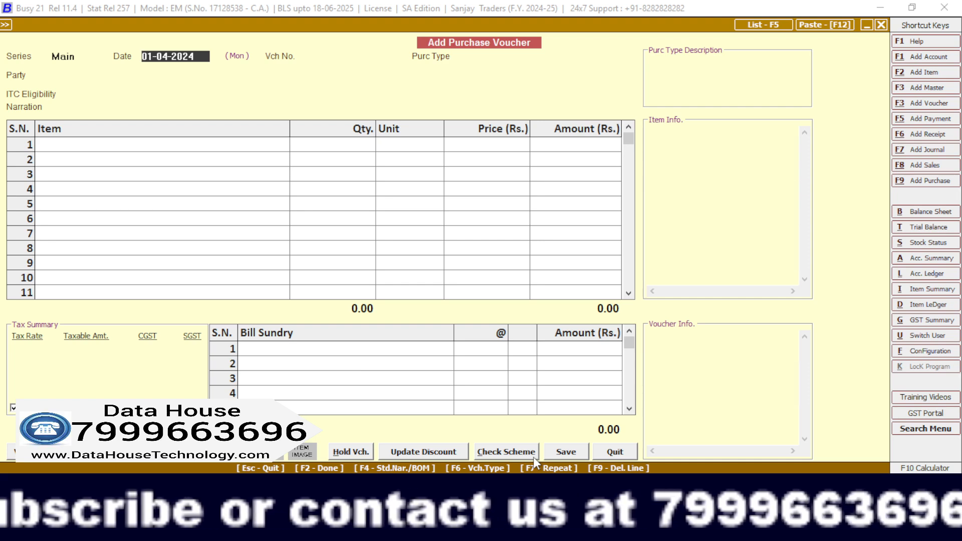
# Keep the purchase voucher date 01-04-2024, enter voucher number 4354 and set the purchase type to Local-MultiRate.
pyautogui.press('Return')
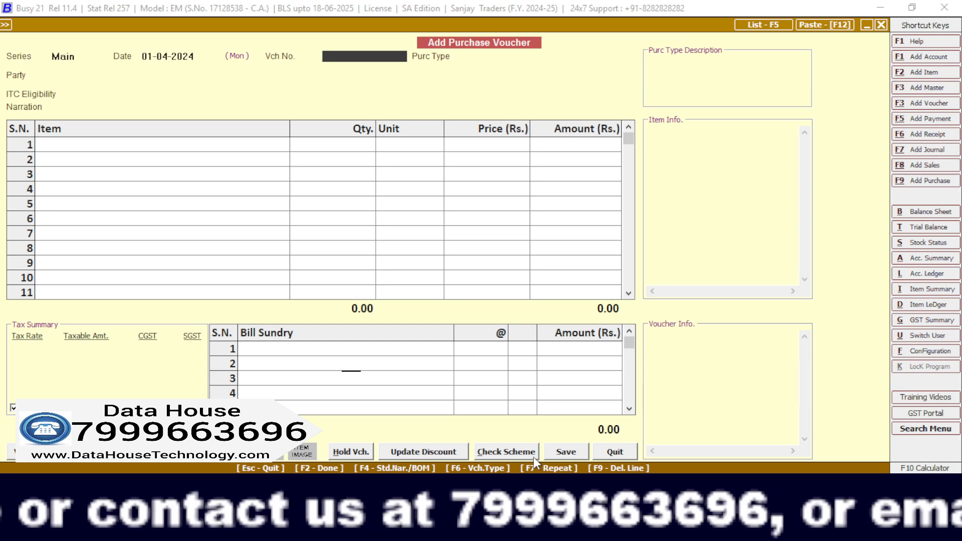
pyautogui.press('Return')
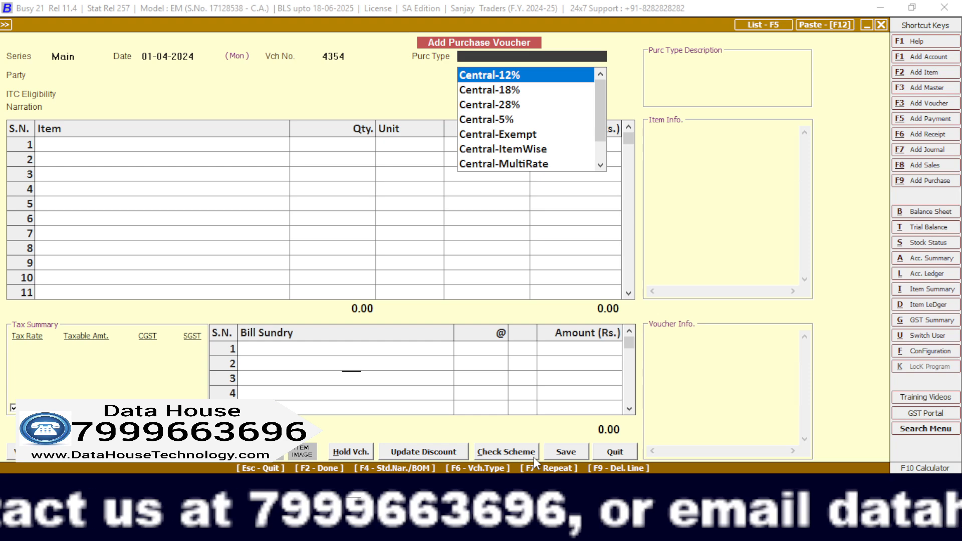
pyautogui.write('loc')
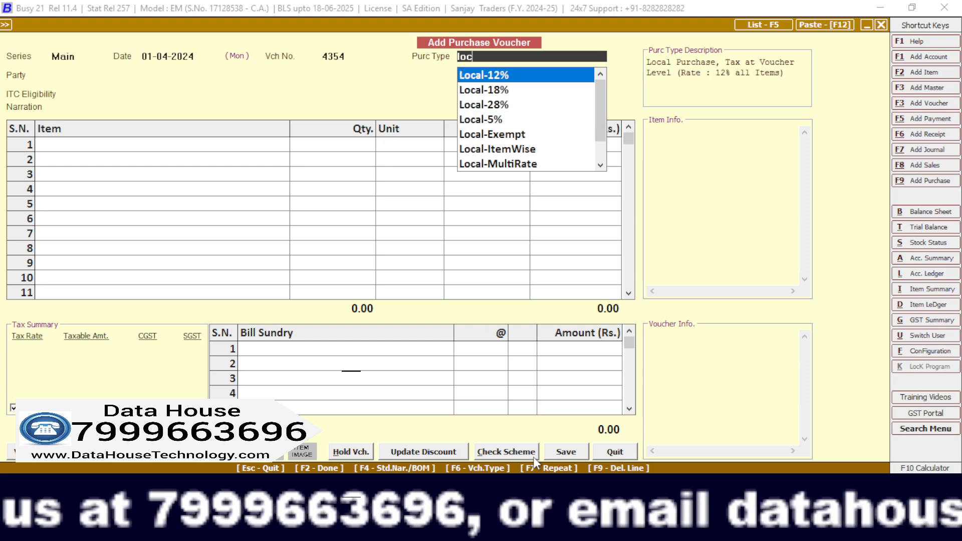
pyautogui.press('Down')
pyautogui.press('Down')
pyautogui.press('Down')
pyautogui.press('Down')
pyautogui.press('Down')
pyautogui.press('Down')
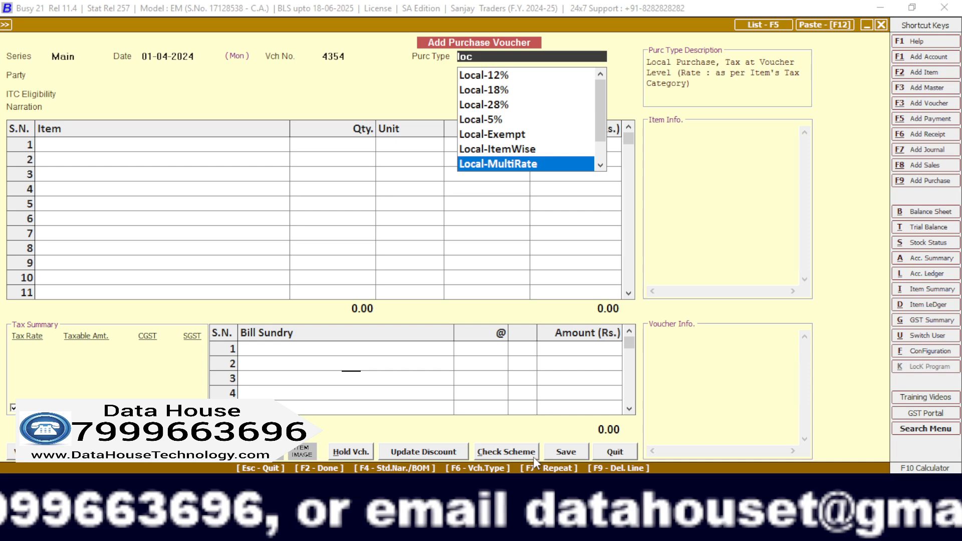
pyautogui.press('Return')
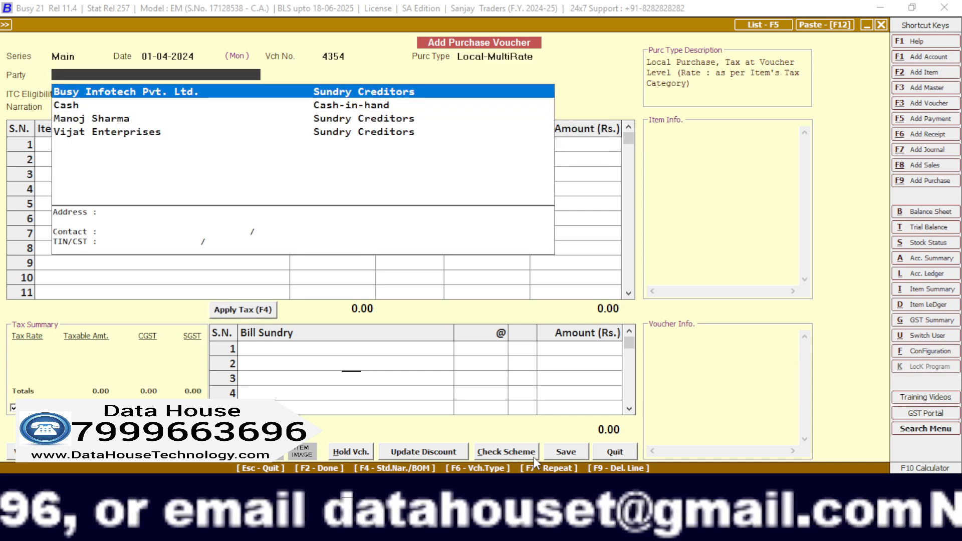
# Select Vijat Enterprises as the party of the purchase voucher.
pyautogui.press('Down')
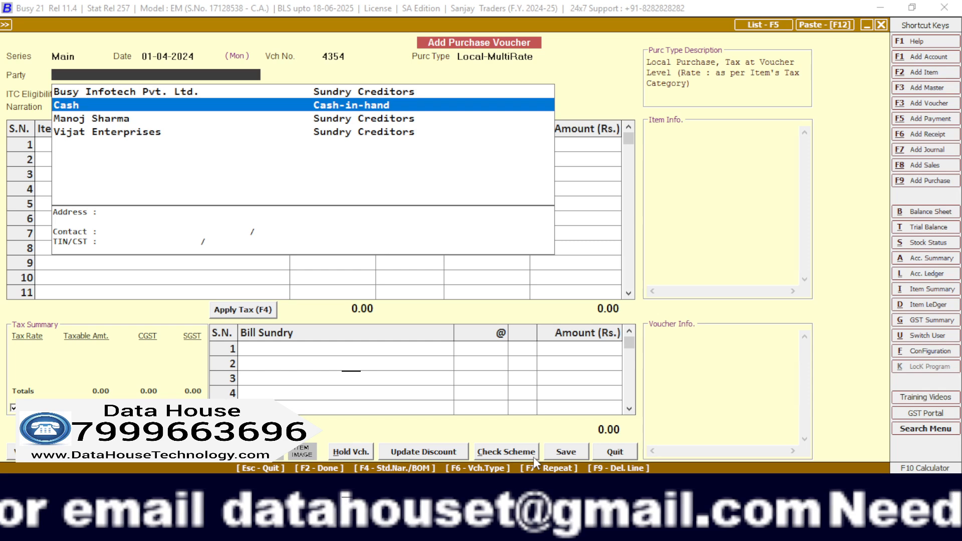
pyautogui.press('Down')
pyautogui.press('Down')
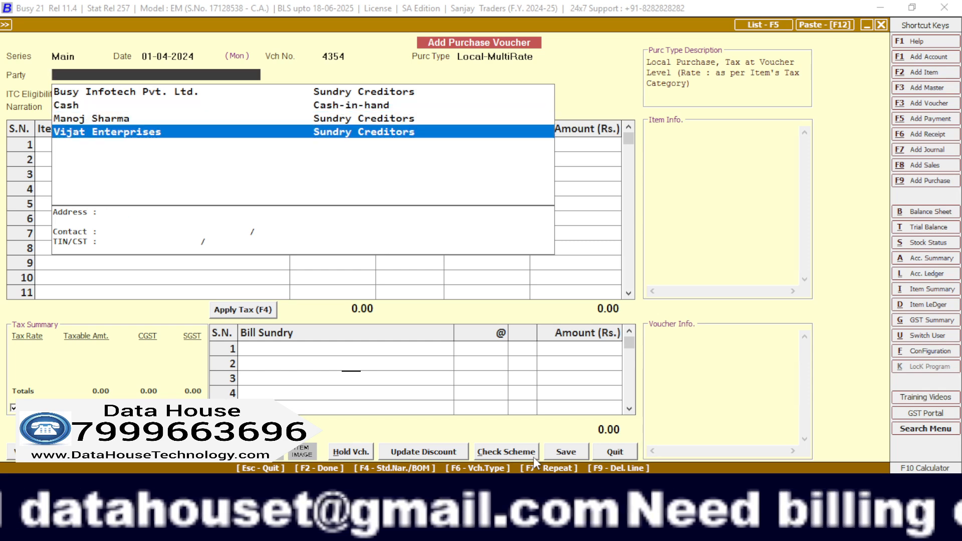
pyautogui.press('Return')
# Continue with the tax invoice for the unregistered party, keeping ITC eligibility as Input Goods/Services and the narration blank.
pyautogui.press('Return')
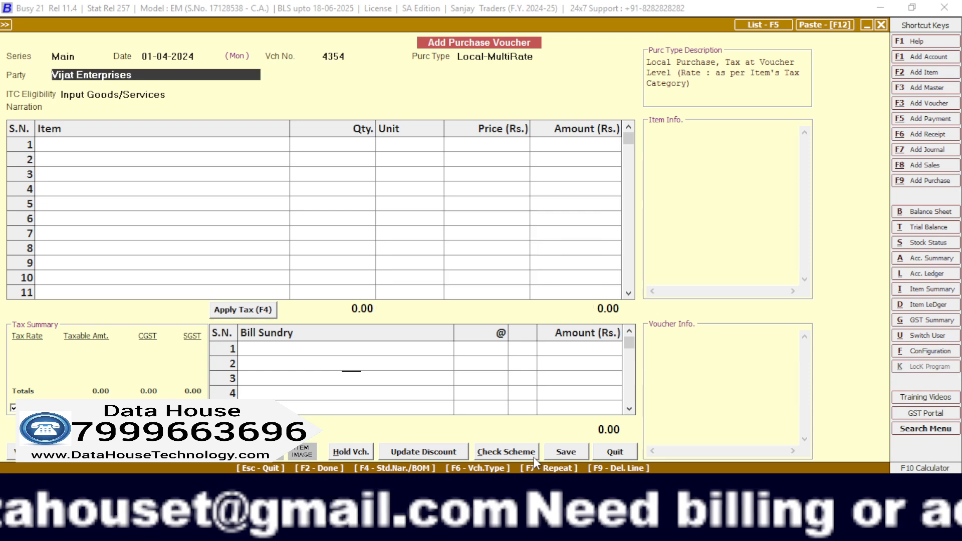
pyautogui.press('Return')
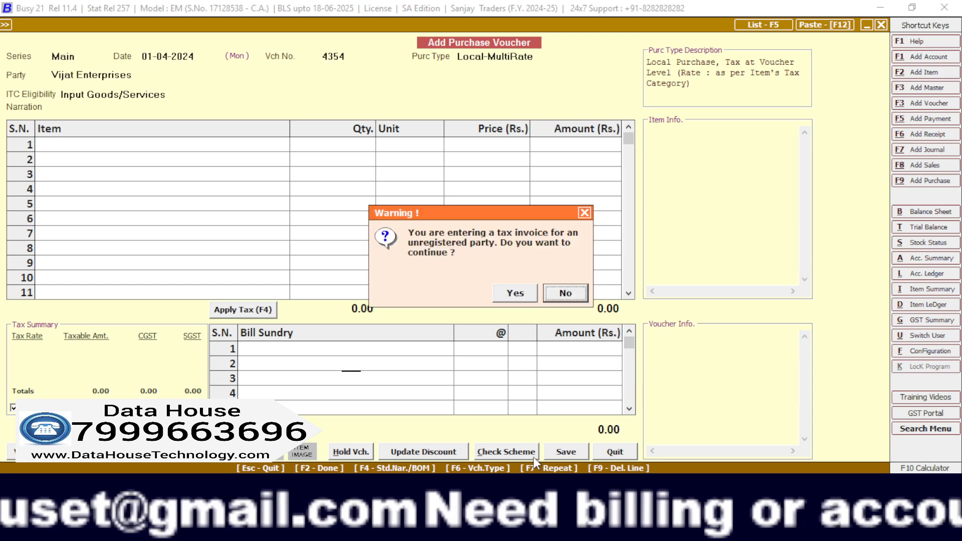
pyautogui.press('Return')
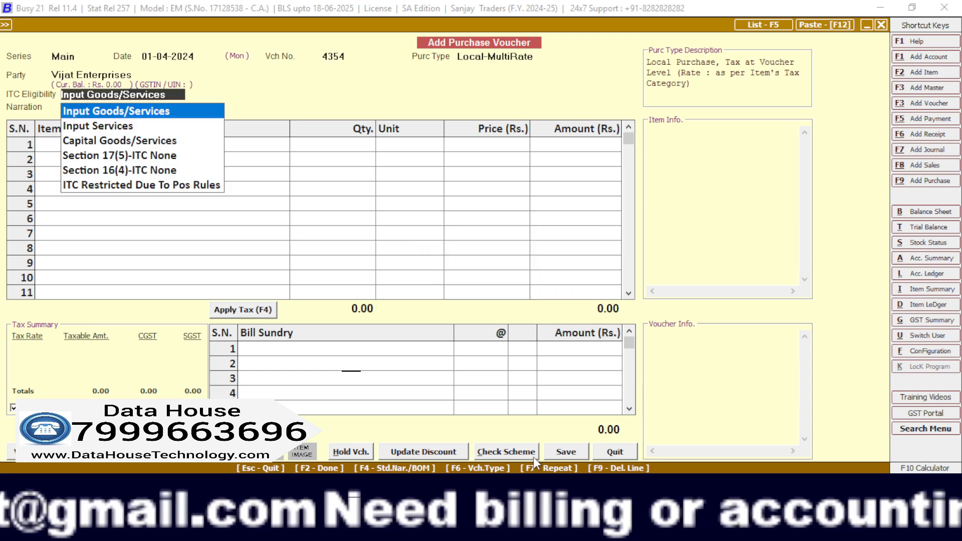
pyautogui.press('Return')
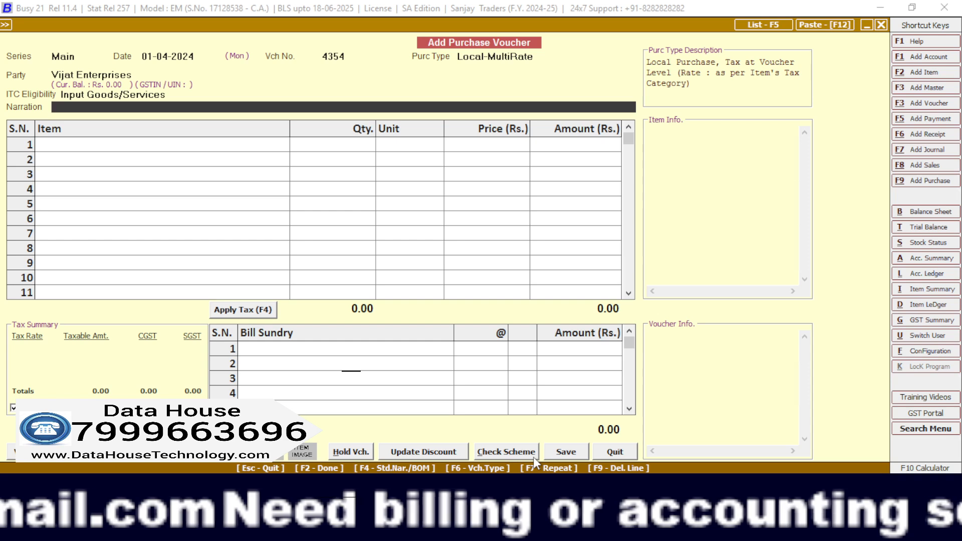
pyautogui.press('Return')
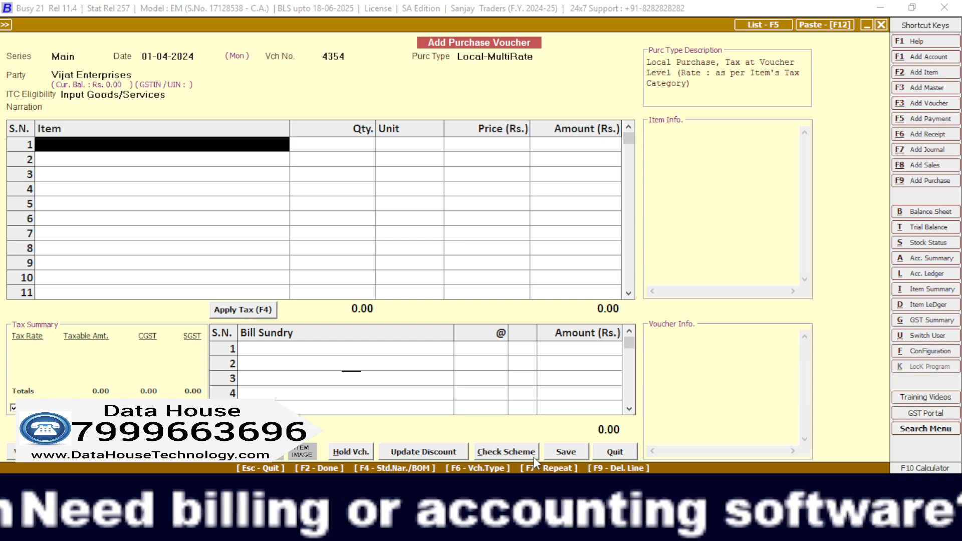
# Enter the first purchase line as Cpvc 3inch 10 Ft Pipe, quantity 40 Pcs. at a price of Rs. 300.
pyautogui.press('Return')
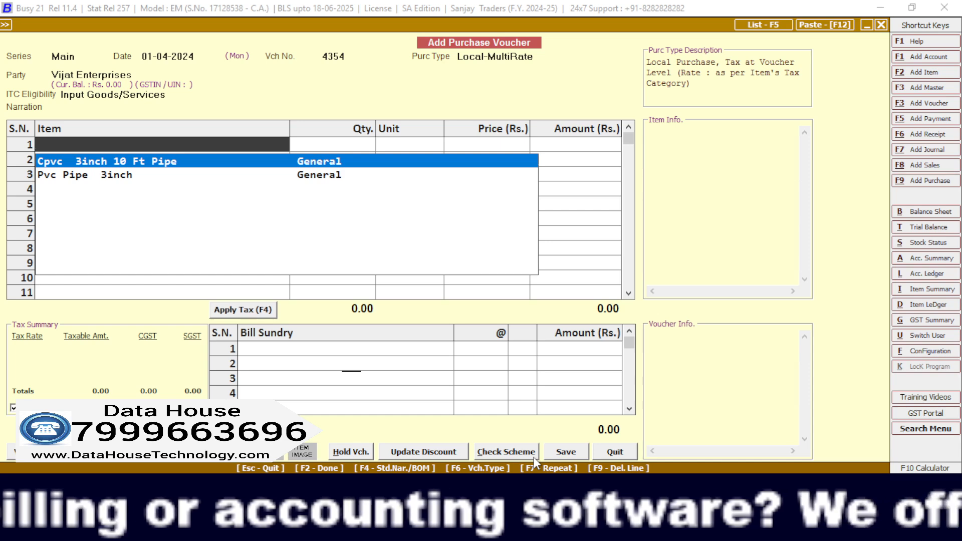
pyautogui.press('Return')
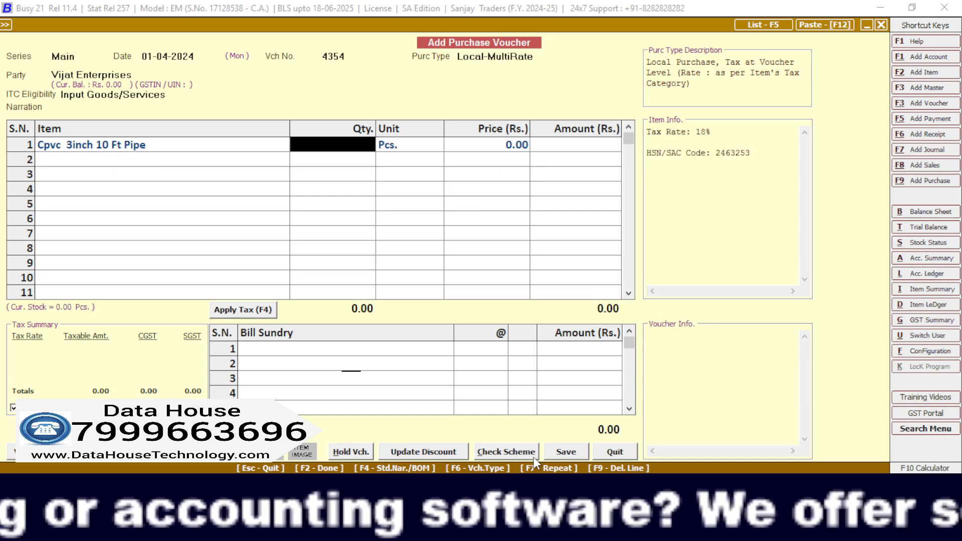
pyautogui.write('40')
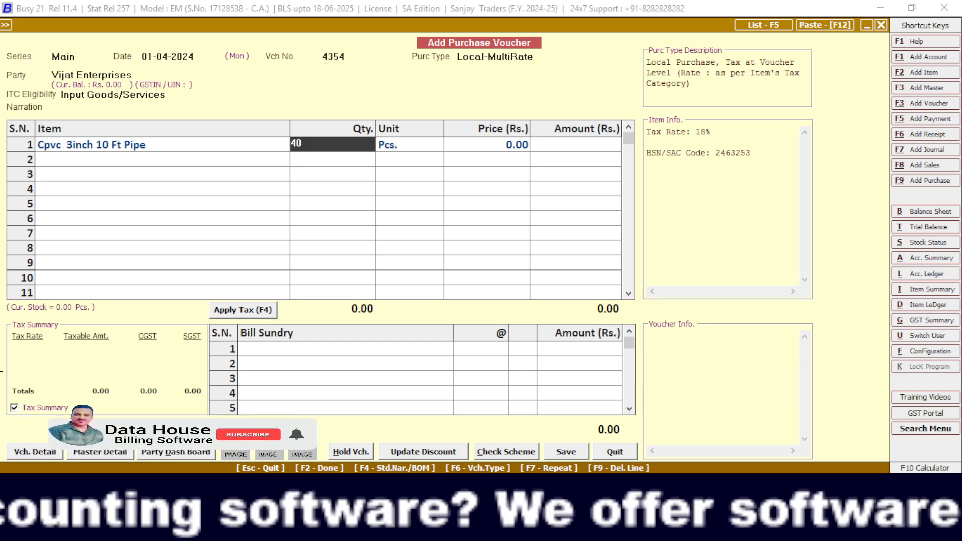
pyautogui.press('Return')
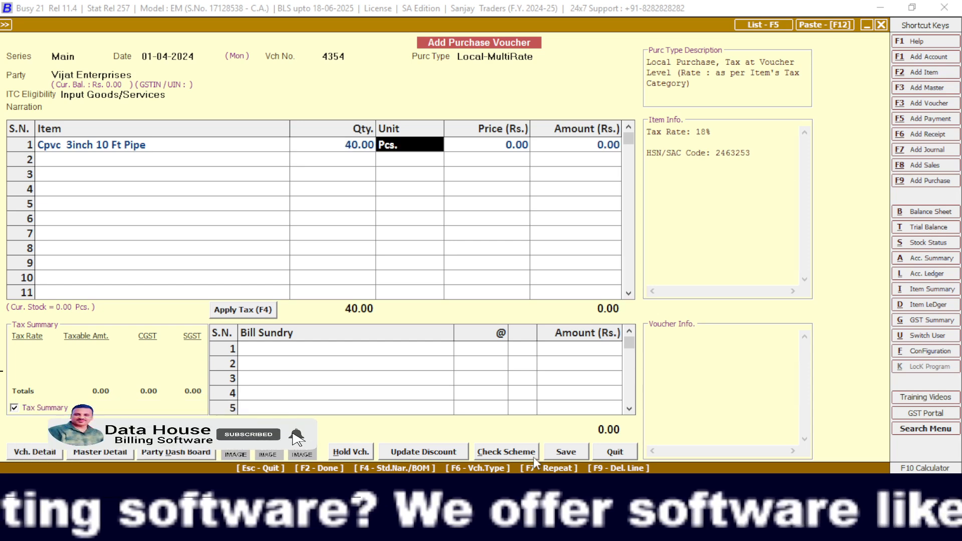
pyautogui.press('Return')
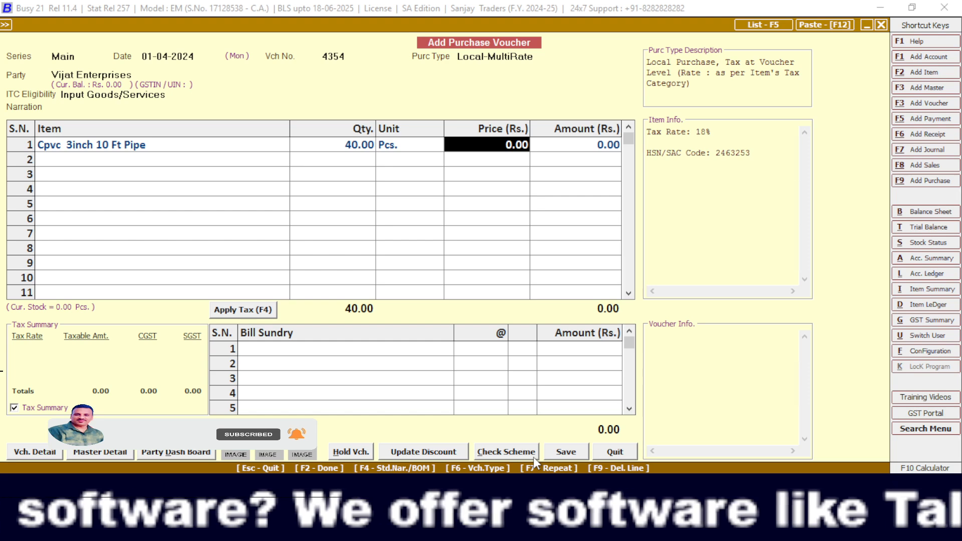
pyautogui.write('3')
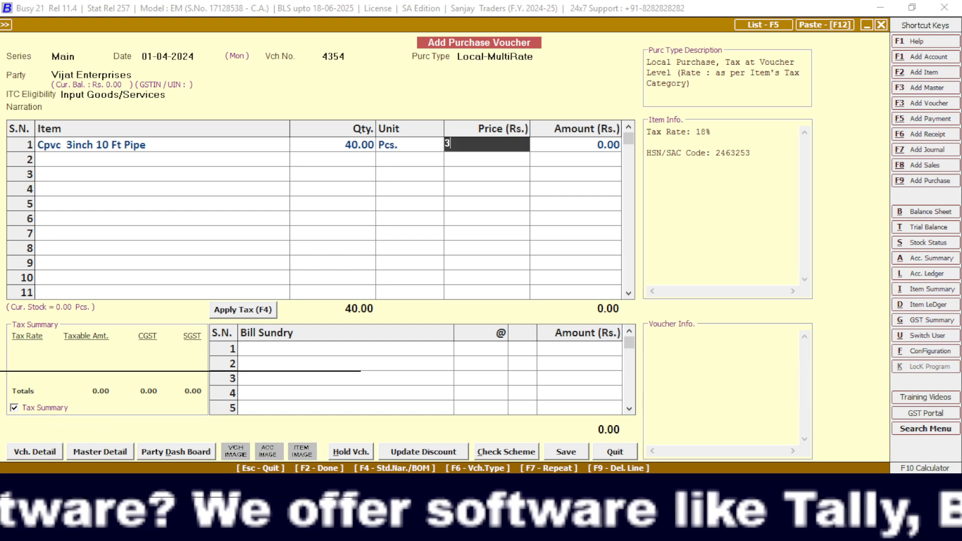
pyautogui.write('00')
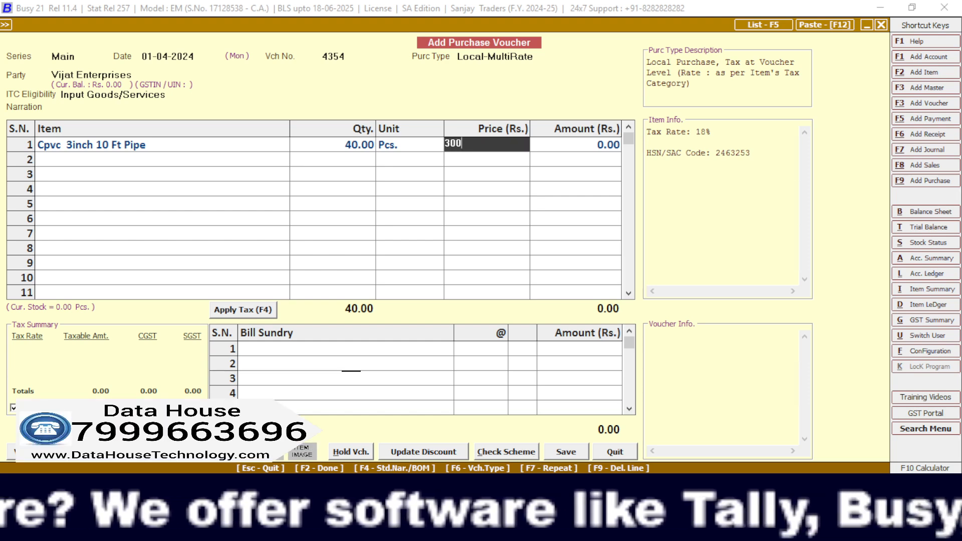
pyautogui.press('Return')
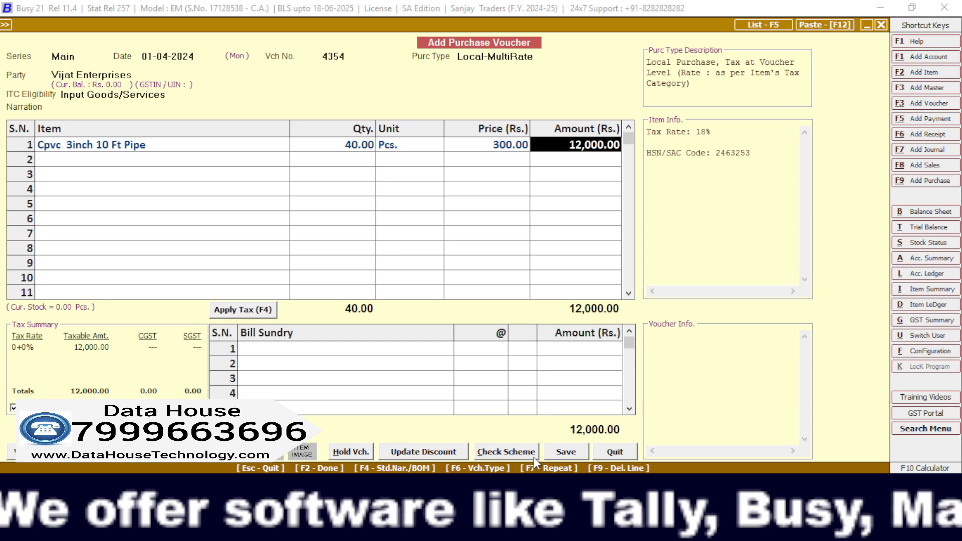
pyautogui.press('Return')
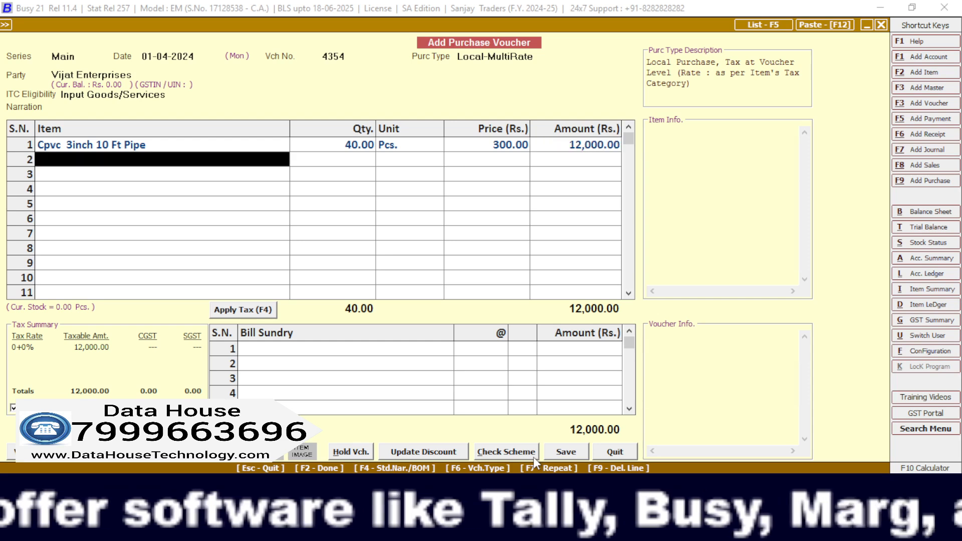
# Enter the second purchase line as Pvc Pipe 3inch, quantity 70 Pcs. at a price of Rs. 400.
pyautogui.press('space')
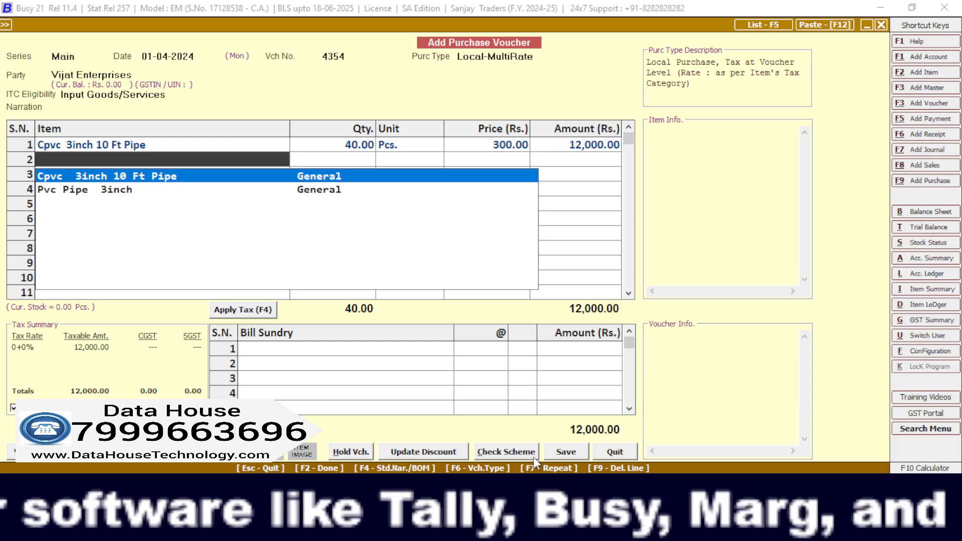
pyautogui.press('Down')
pyautogui.press('Return')
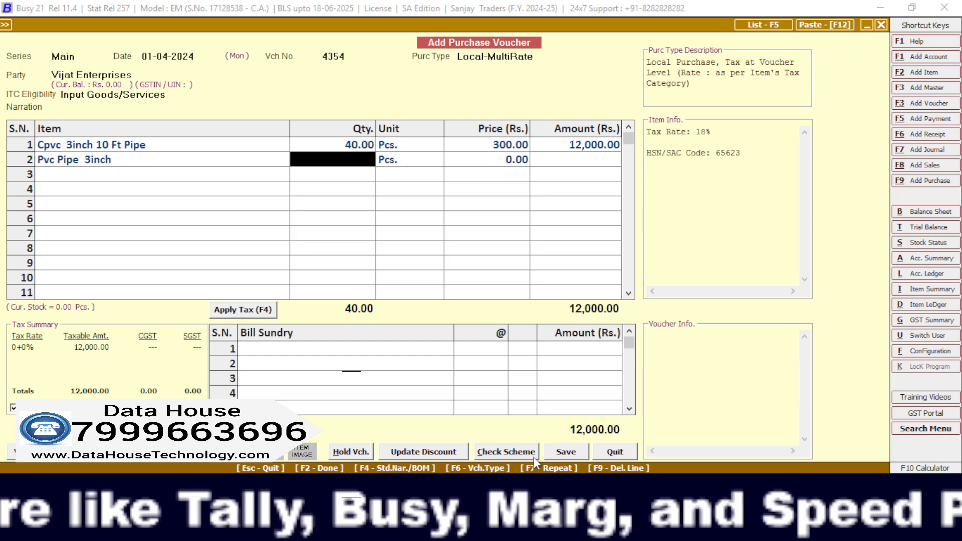
pyautogui.write('70')
pyautogui.press('Return')
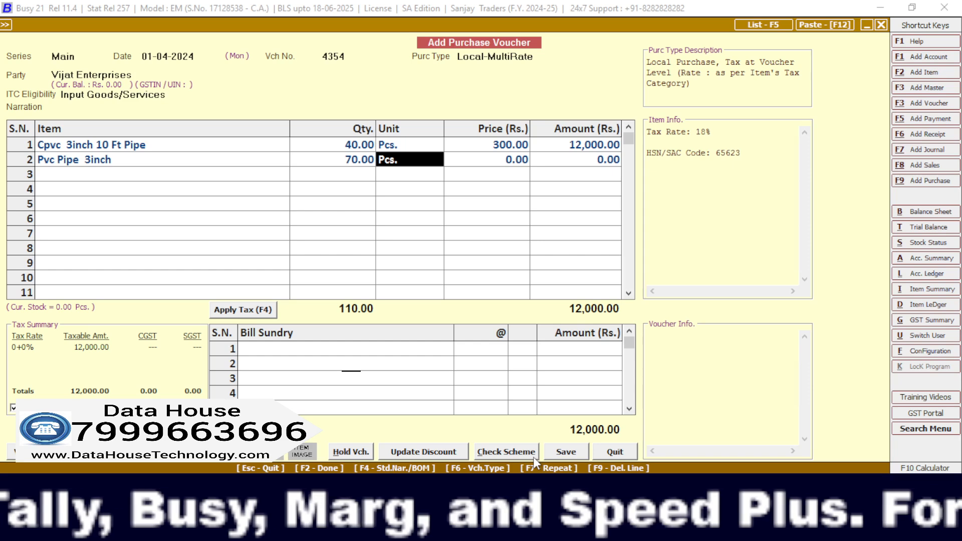
pyautogui.press('Return')
pyautogui.write('400')
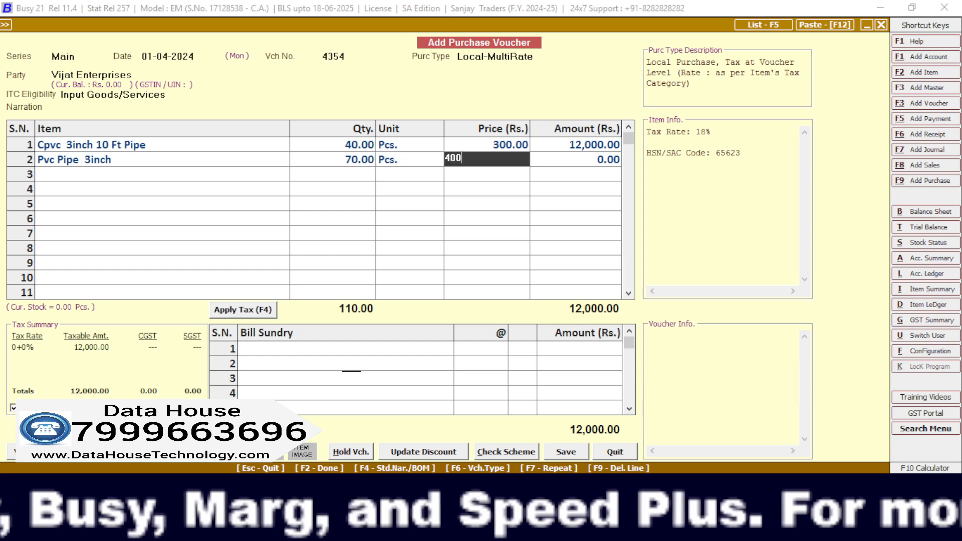
pyautogui.press('Return')
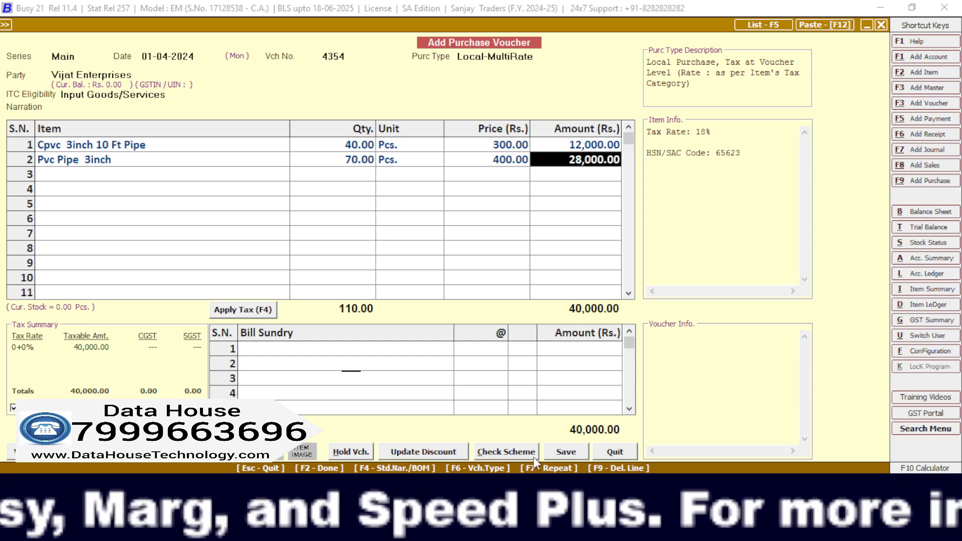
pyautogui.press('Return')
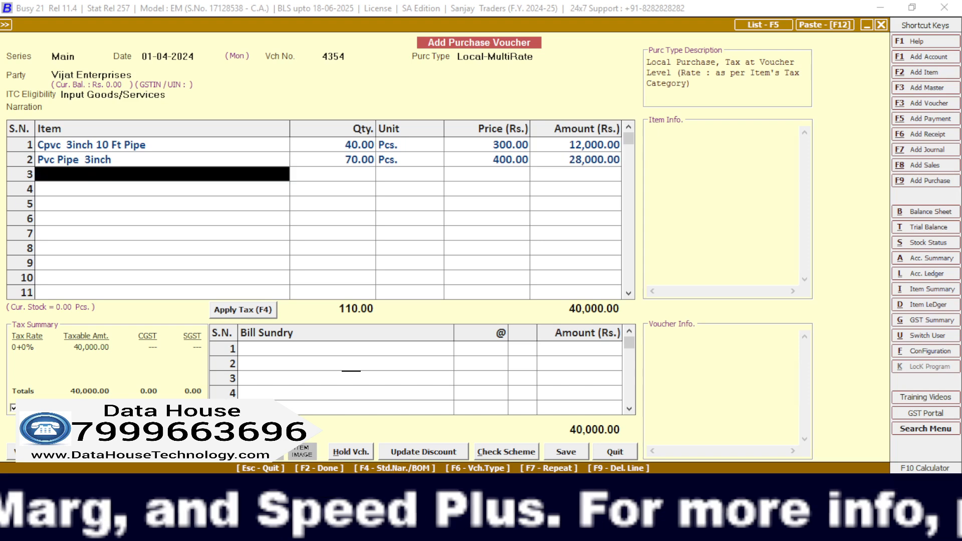
# Apply the CGST and SGST tax to the purchase voucher and start saving it, agreeing to continue with the unregistered party.
pyautogui.click(248, 312)
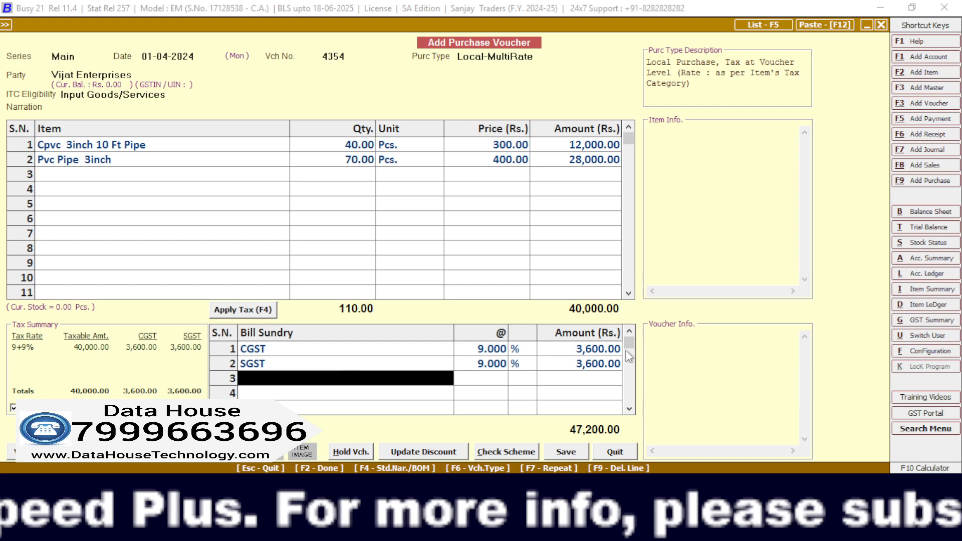
pyautogui.click(572, 452)
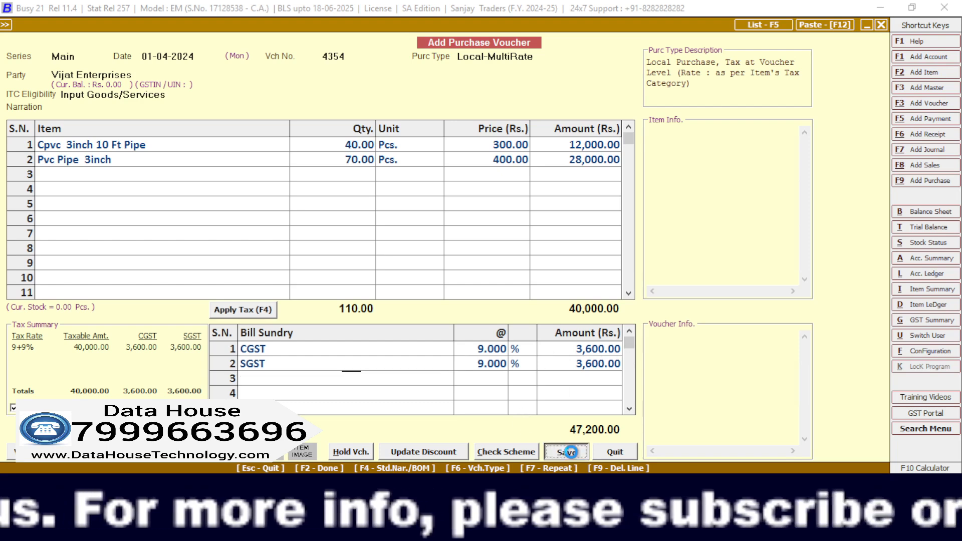
pyautogui.press('Left')
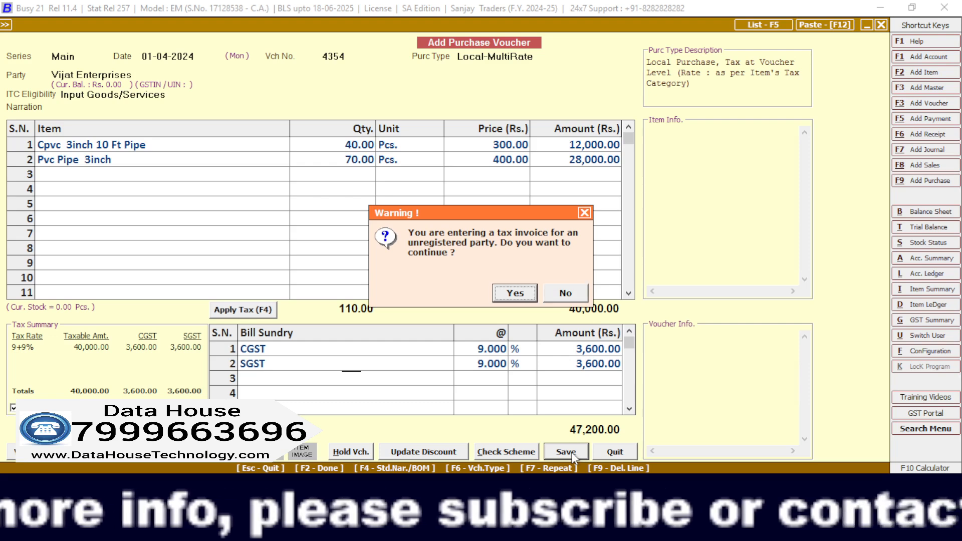
pyautogui.press('Return')
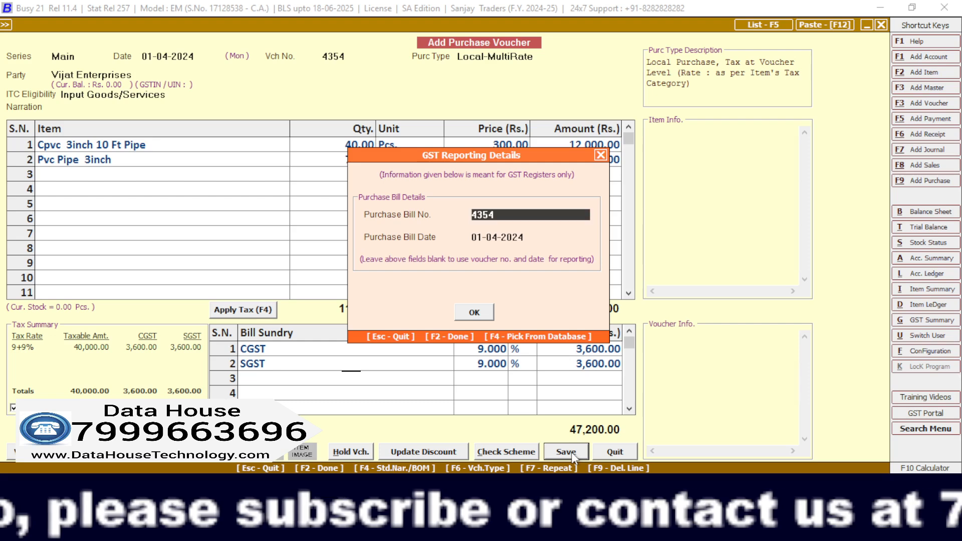
# Keep purchase bill number 4354 dated 01-04-2024 for GST reporting and accept the bill-by-bill New Ref. 4354 to finish saving.
pyautogui.press('Return')
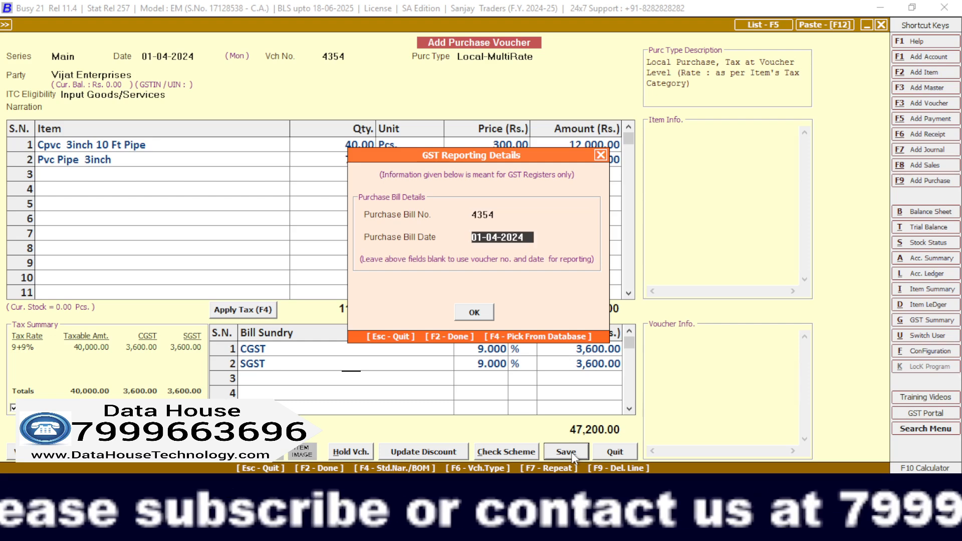
pyautogui.press('Return')
pyautogui.press('Return')
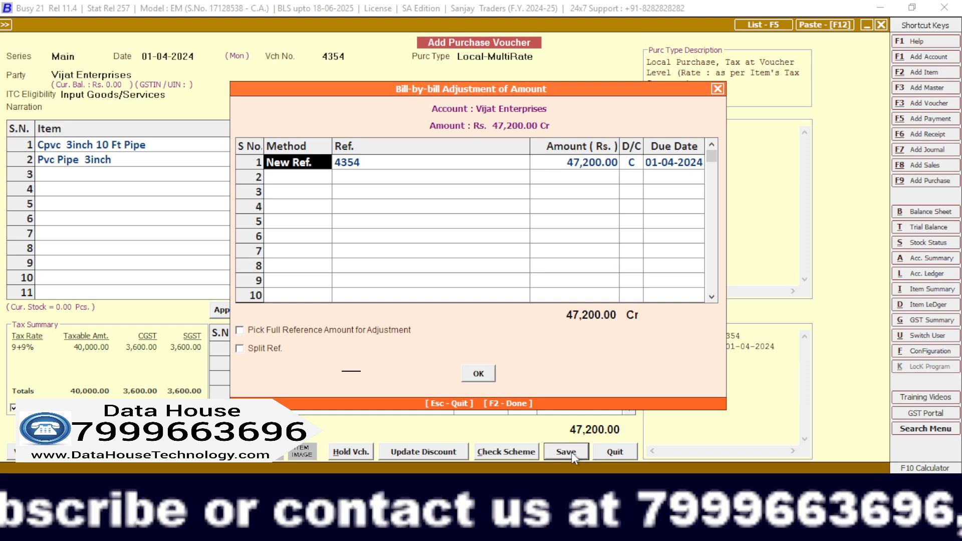
pyautogui.press('F2')
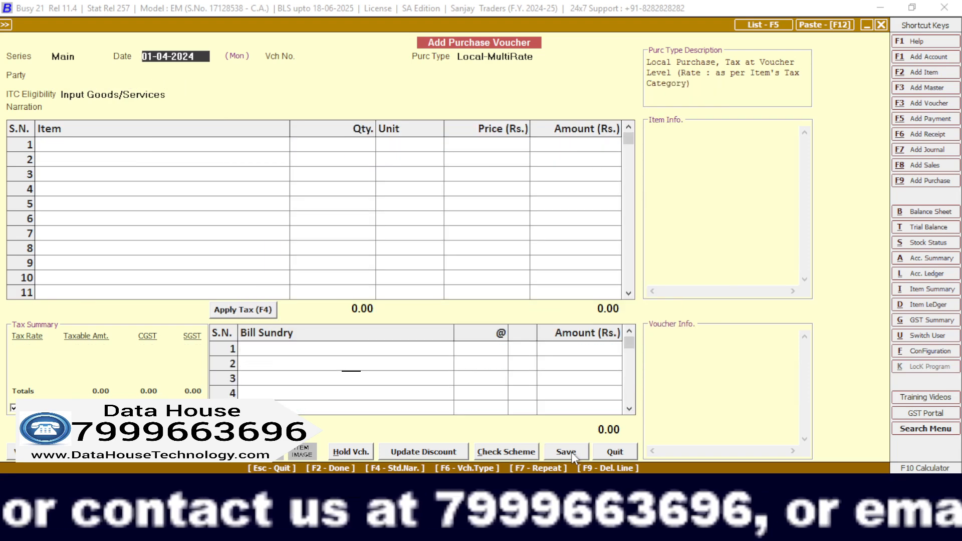
# Leave purchase voucher entry and open a new sales voucher.
pyautogui.press('Escape')
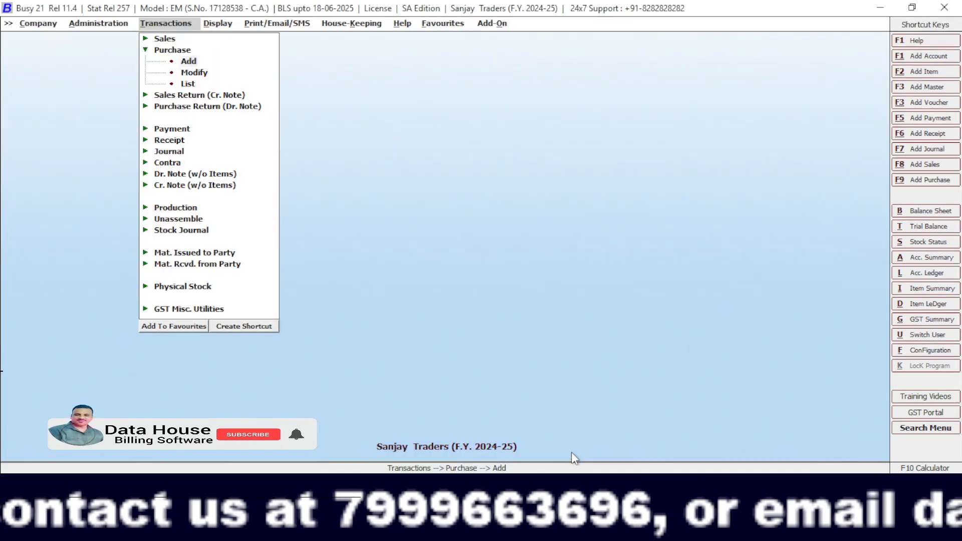
pyautogui.press('Escape')
pyautogui.press('Escape')
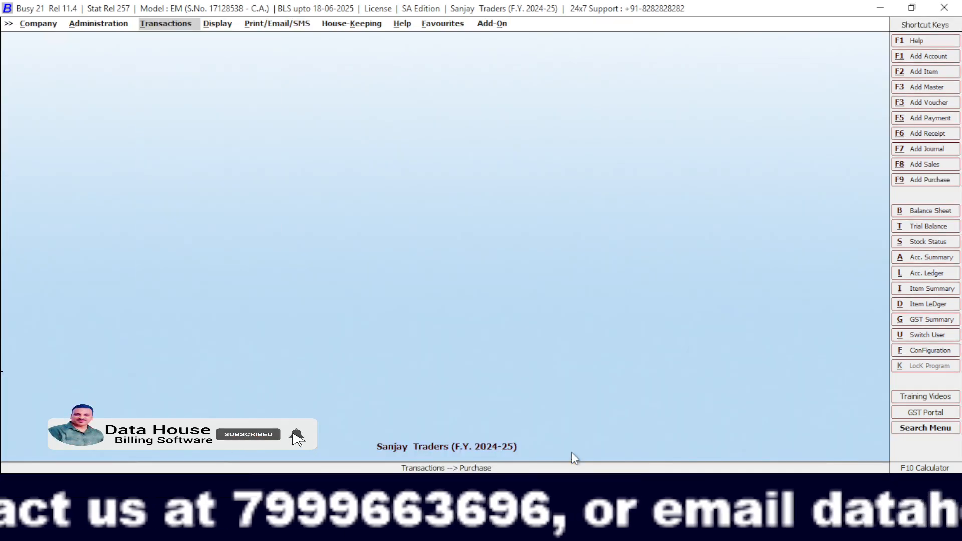
pyautogui.press('Return')
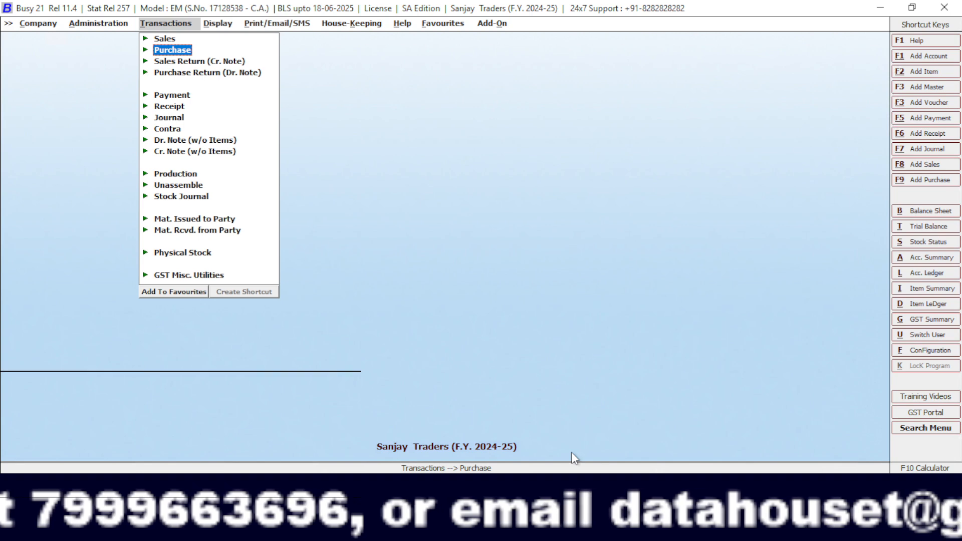
pyautogui.press('Up')
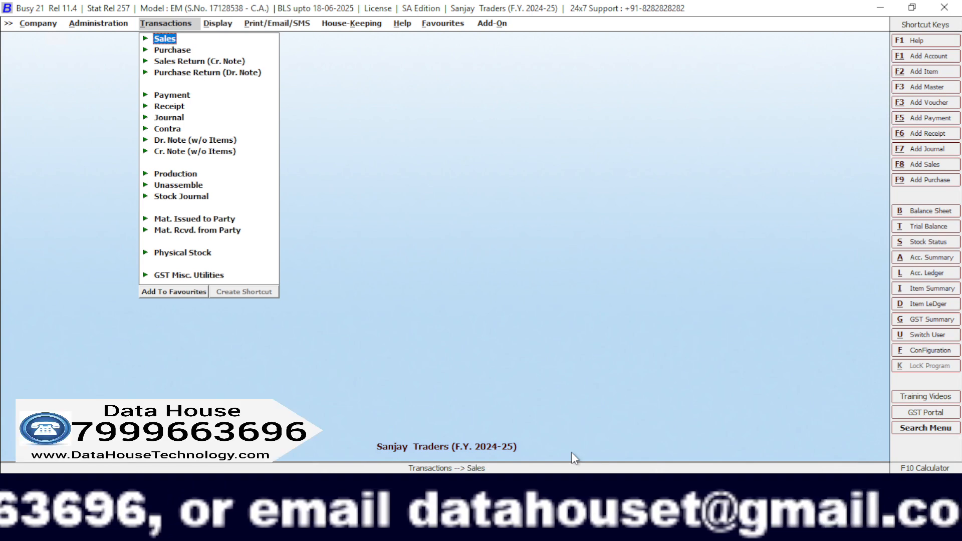
pyautogui.press('Return')
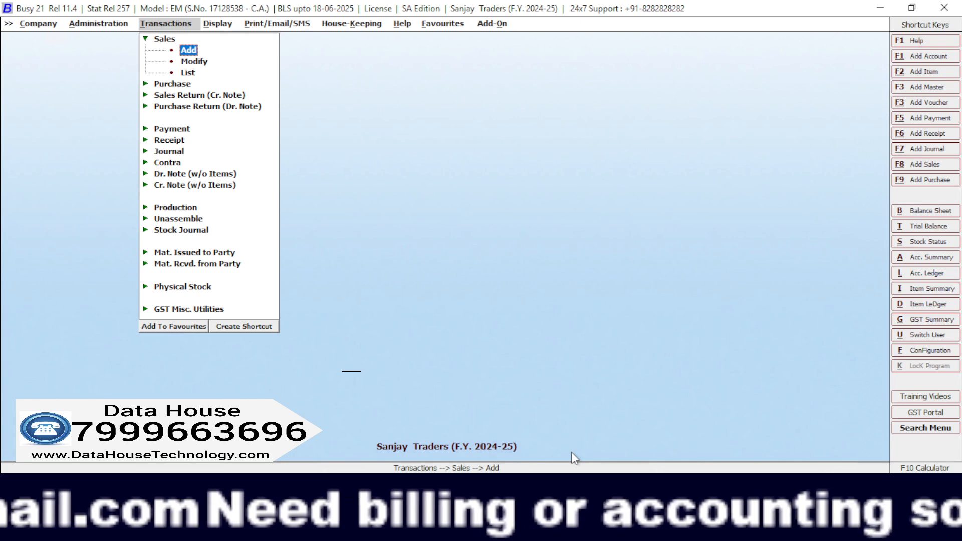
pyautogui.press('Return')
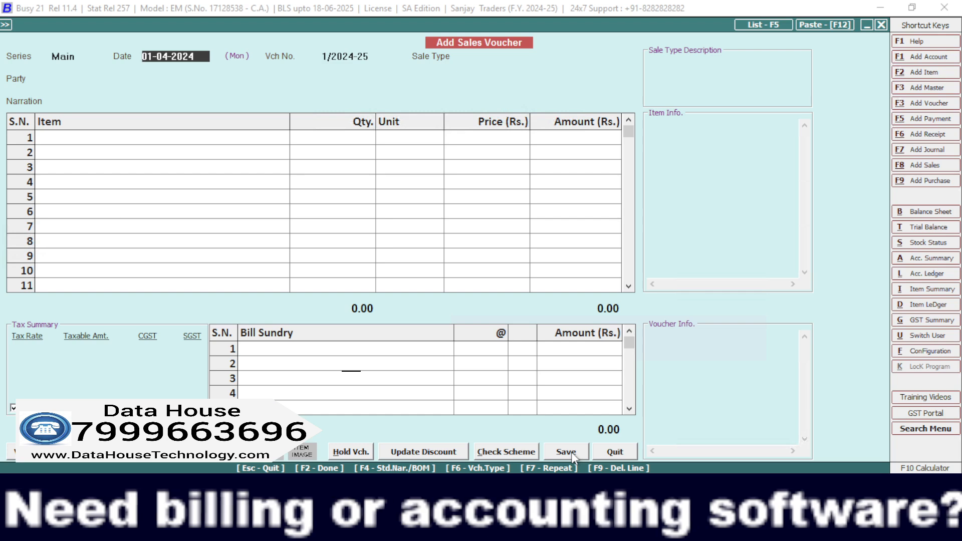
# Keep the sales voucher date 01-04-2024 and set the sale type to Local-MultiRate.
pyautogui.press('Return')
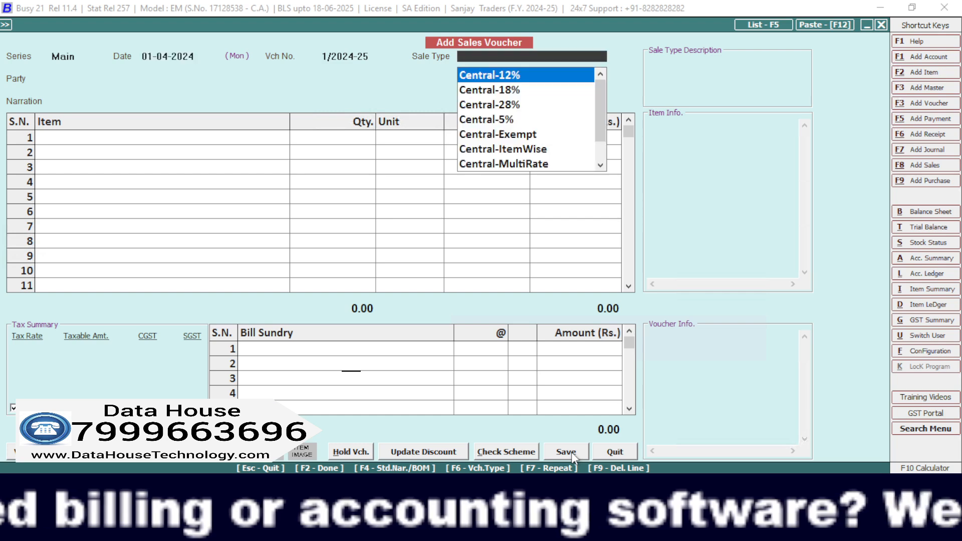
pyautogui.write('lo')
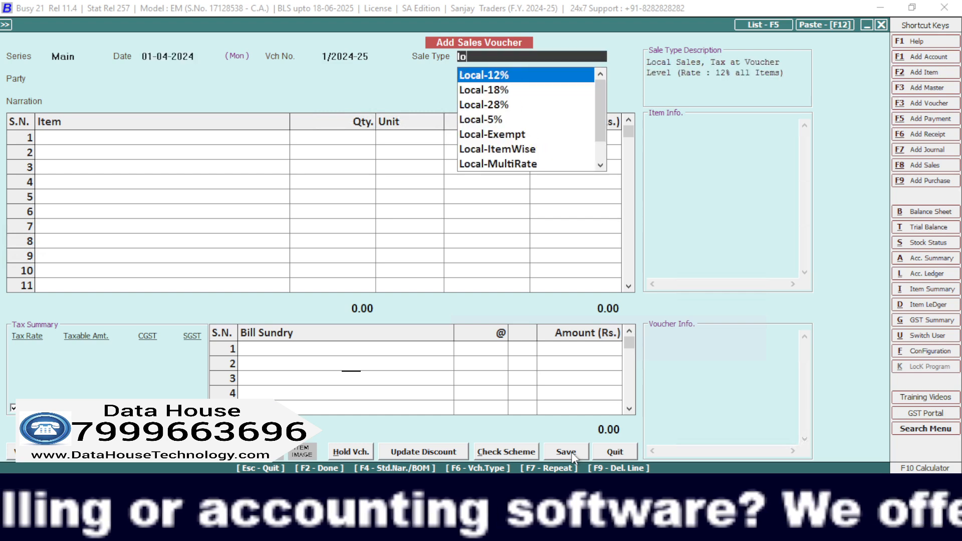
pyautogui.press('Down')
pyautogui.press('Down')
pyautogui.press('Down')
pyautogui.press('Down')
pyautogui.press('Down')
pyautogui.press('Down')
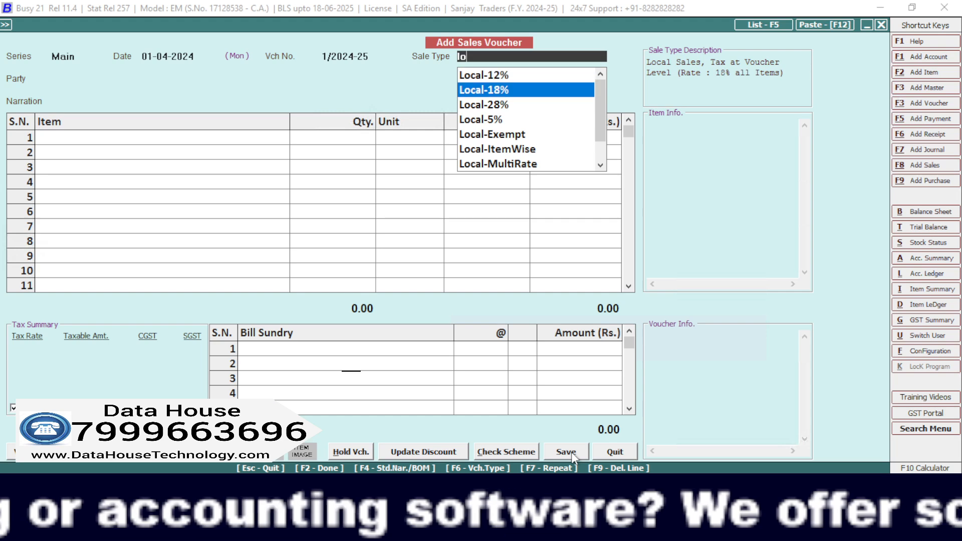
pyautogui.press('Down')
pyautogui.press('Down')
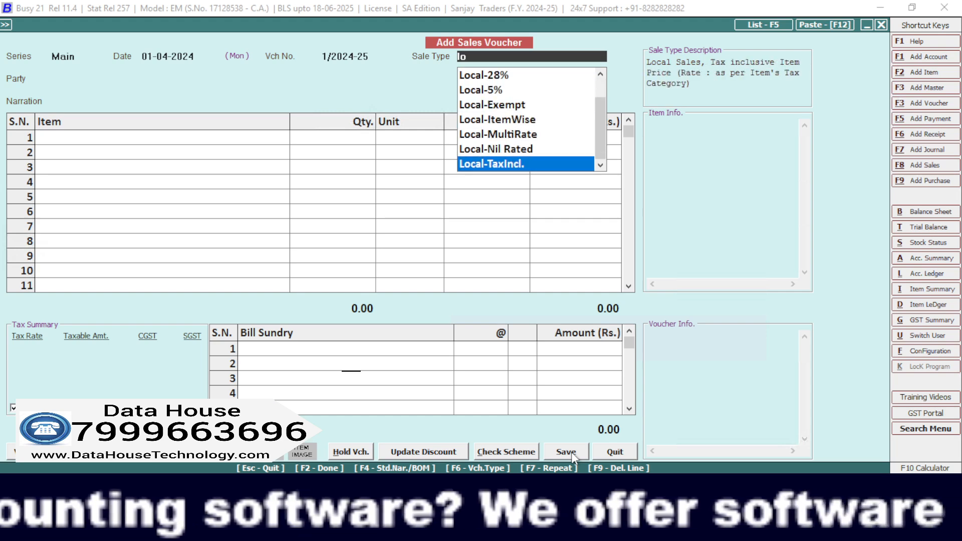
pyautogui.press('Up')
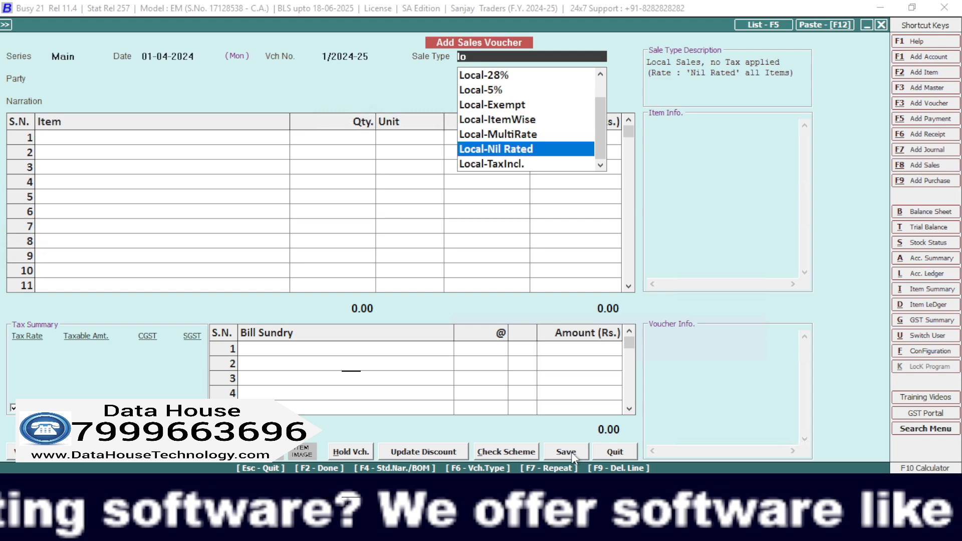
pyautogui.press('Up')
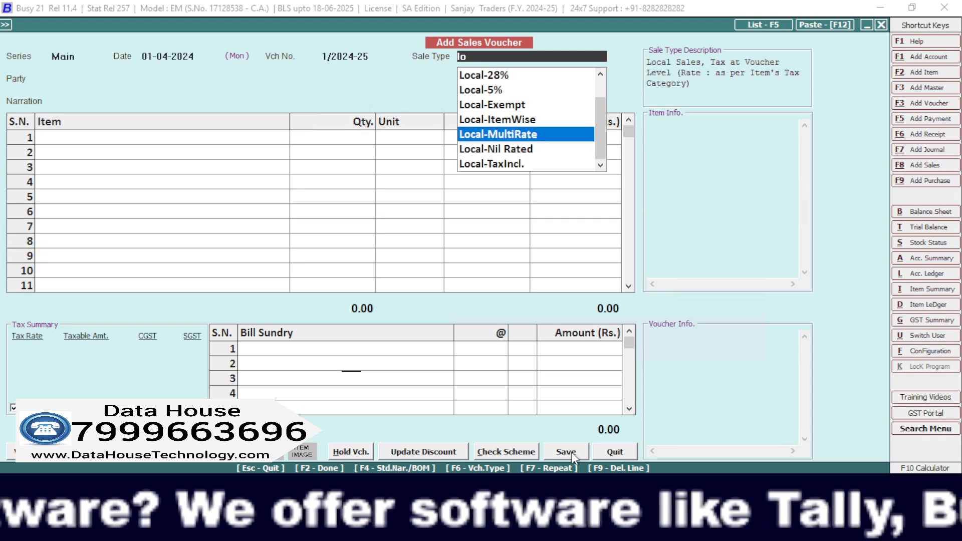
pyautogui.press('Return')
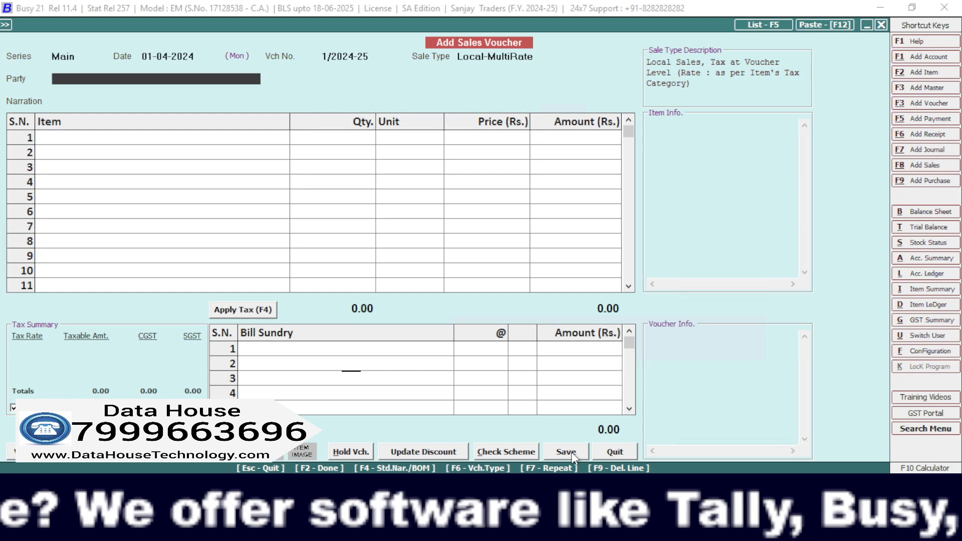
# Choose the individual's account listed just before Vijat Enterprises as the sales party and leave the narration blank.
pyautogui.press('space')
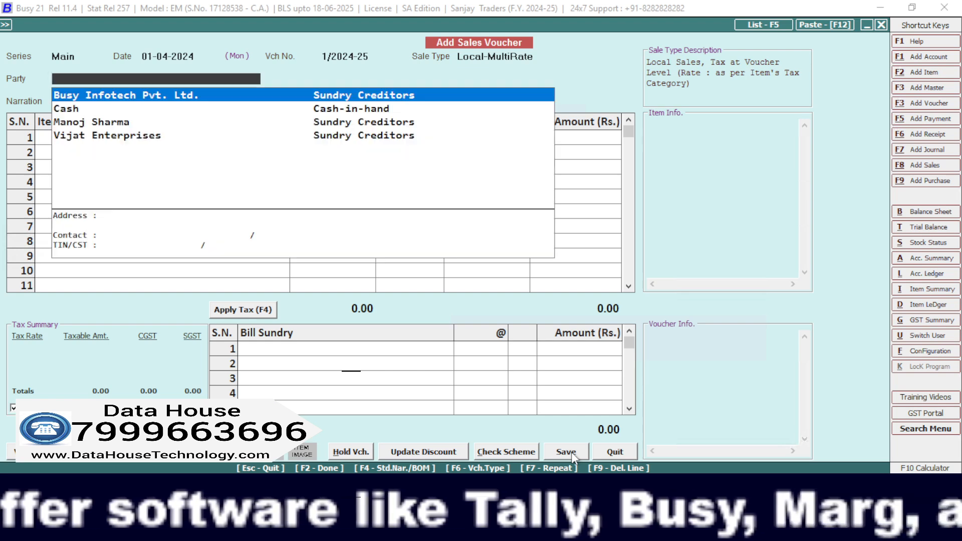
pyautogui.press('Down')
pyautogui.press('Down')
pyautogui.press('Down')
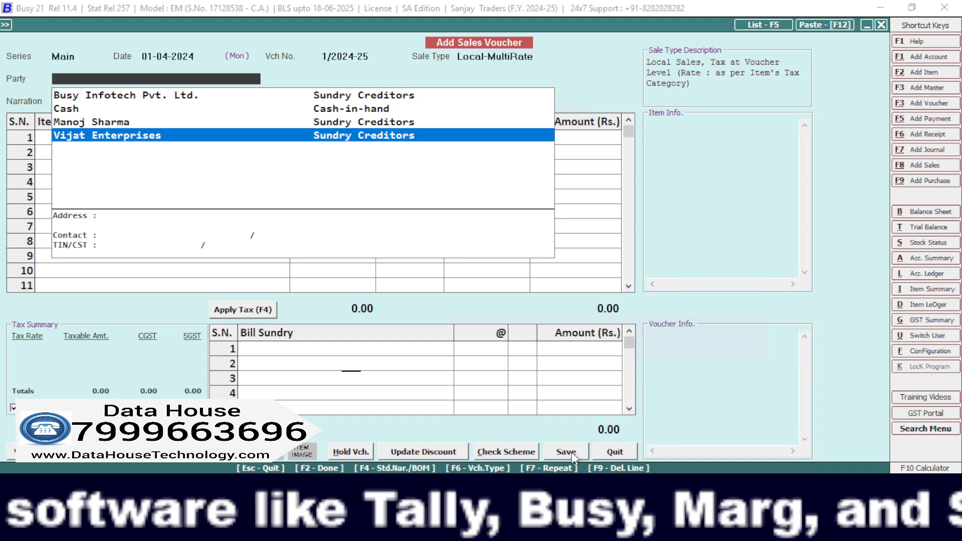
pyautogui.press('Up')
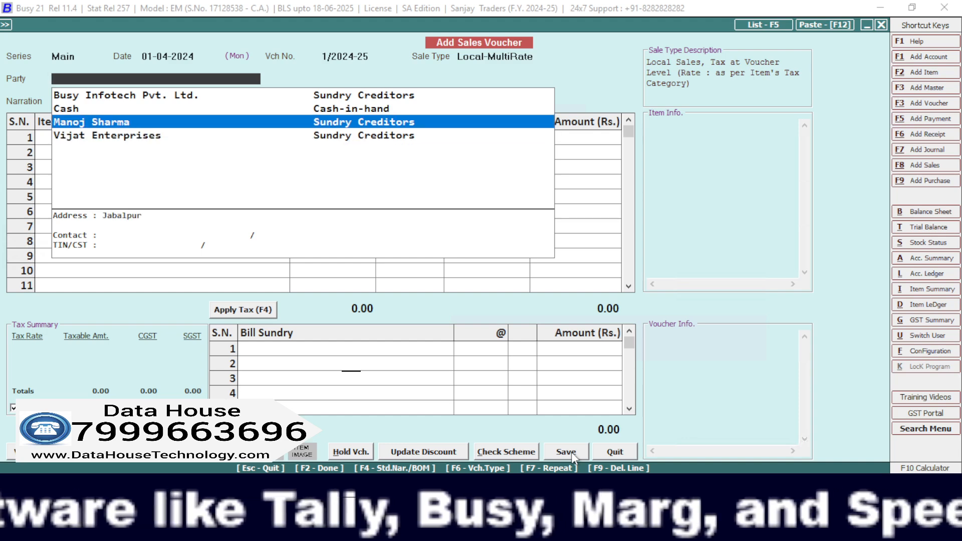
pyautogui.press('Return')
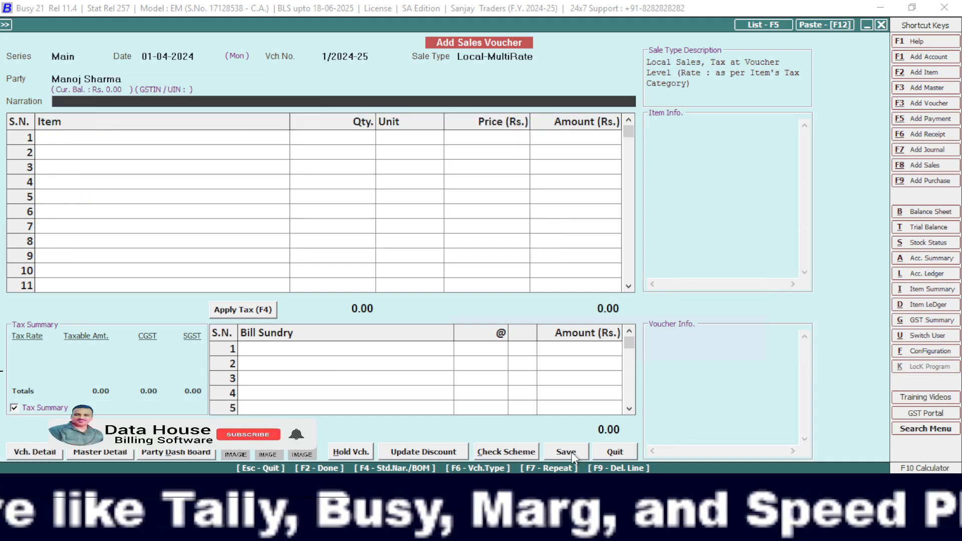
pyautogui.press('Return')
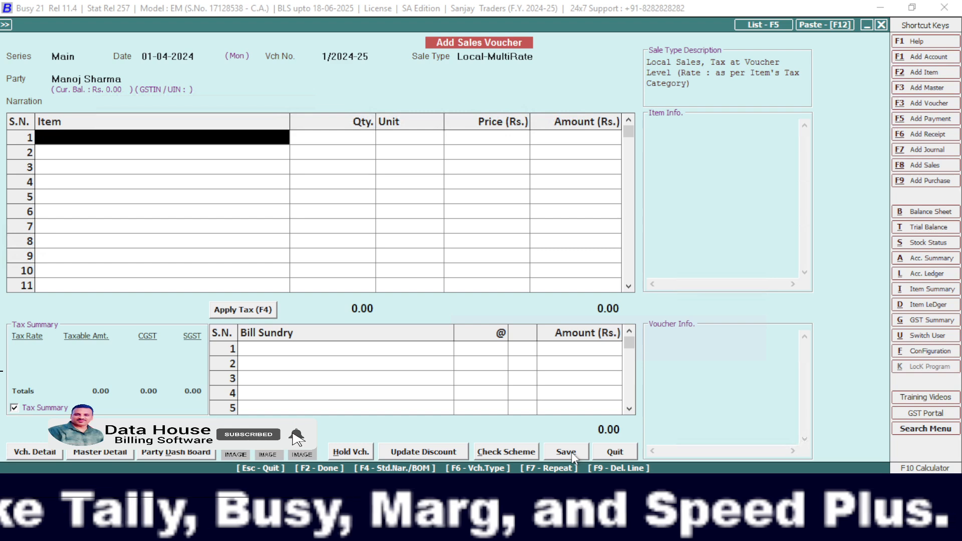
# Enter the first sales line as Cpvc 3inch 10 Ft Pipe, 20 Pcs. at Rs. 500 with a 2% discount.
pyautogui.press('space')
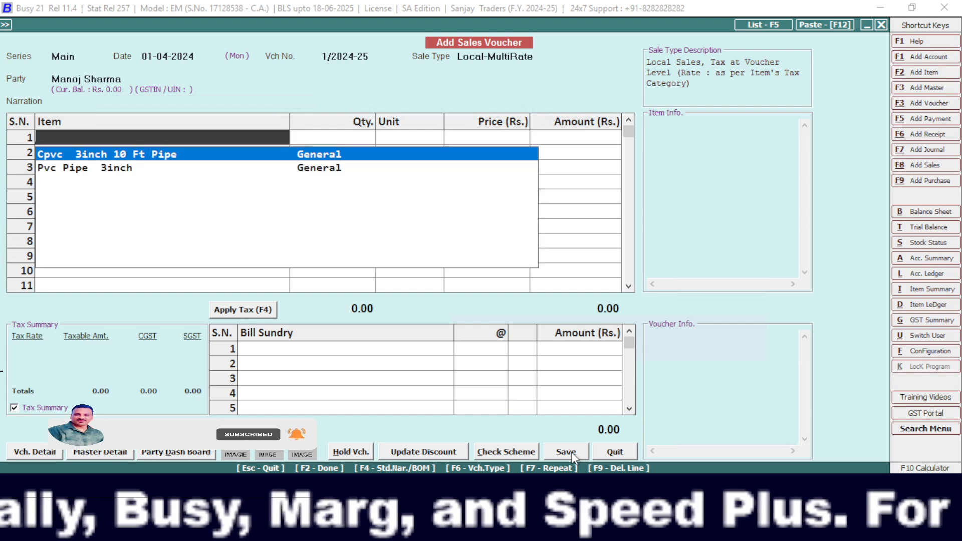
pyautogui.press('Return')
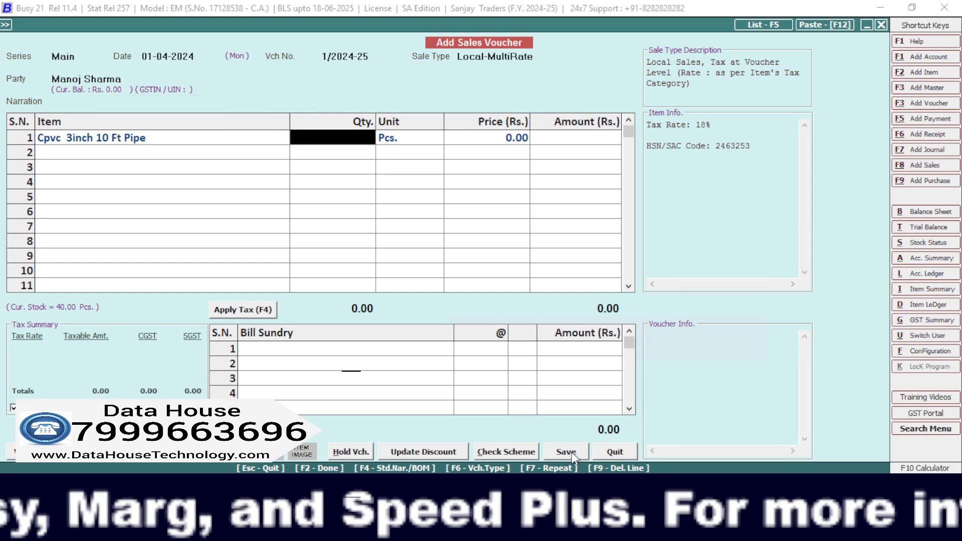
pyautogui.write('20')
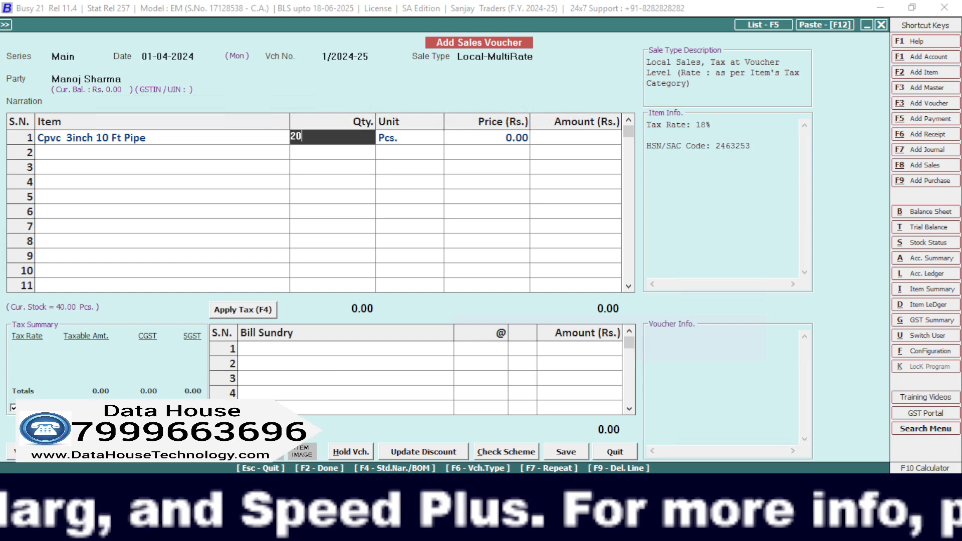
pyautogui.press('Return')
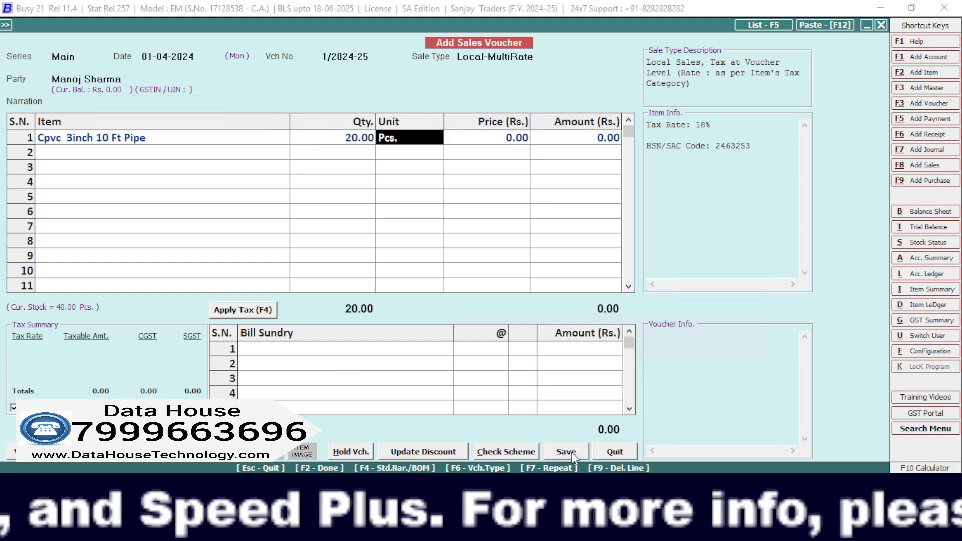
pyautogui.press('Return')
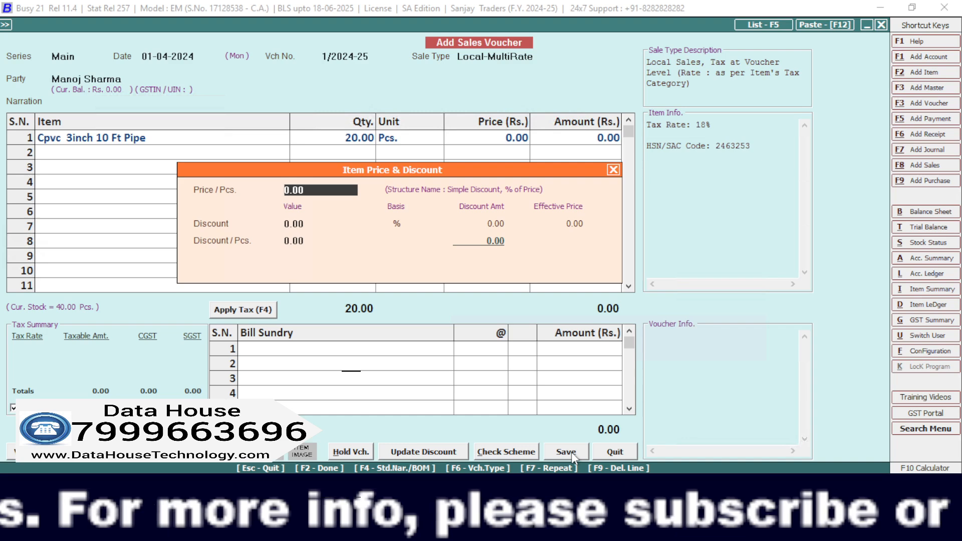
pyautogui.write('500')
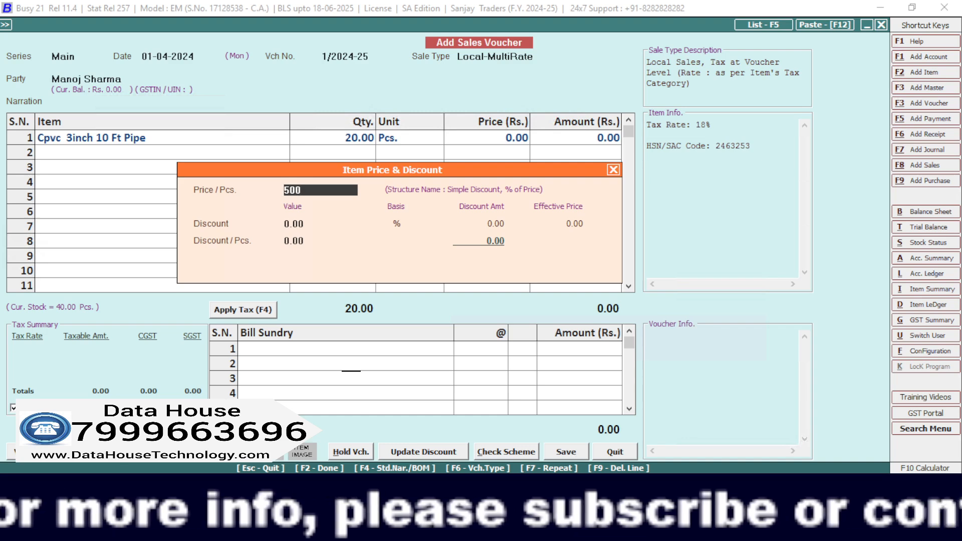
pyautogui.press('Return')
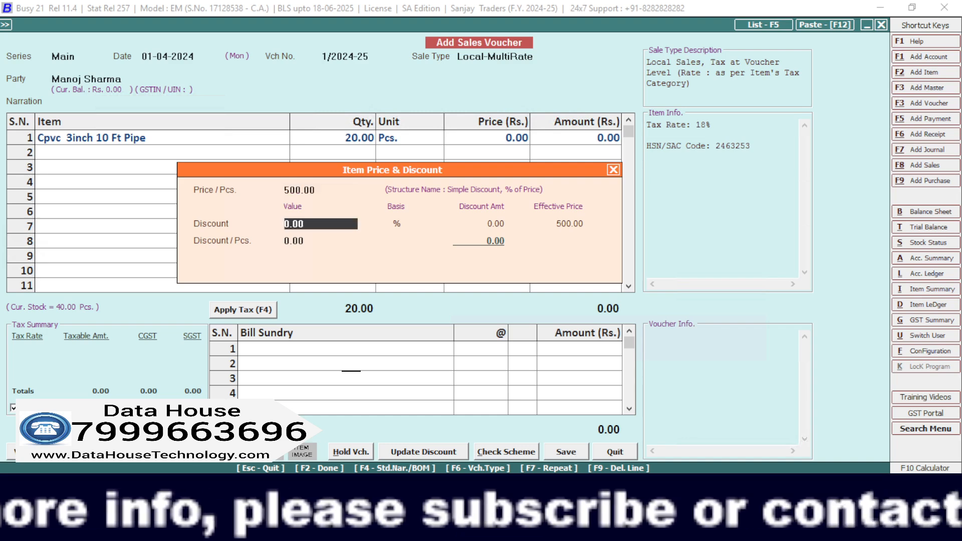
pyautogui.write('2')
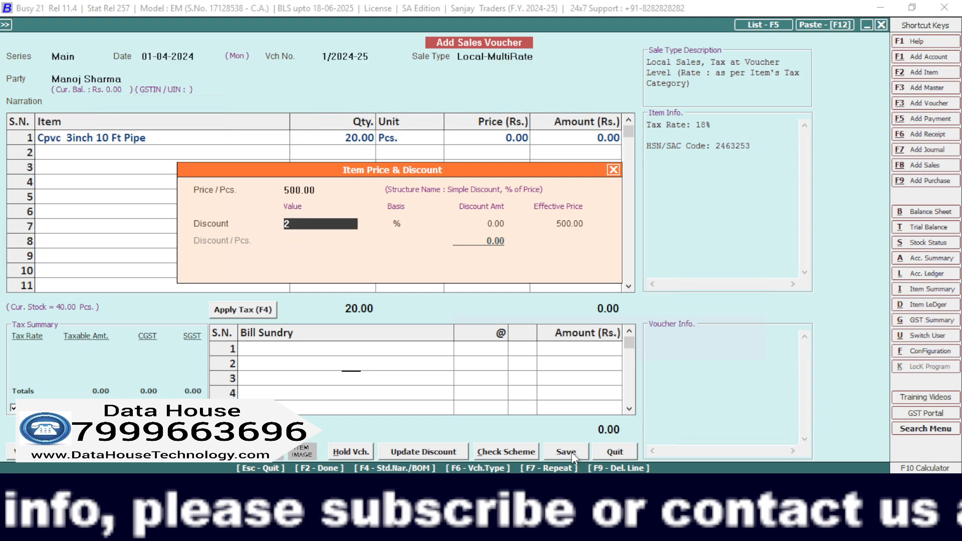
pyautogui.press('Return')
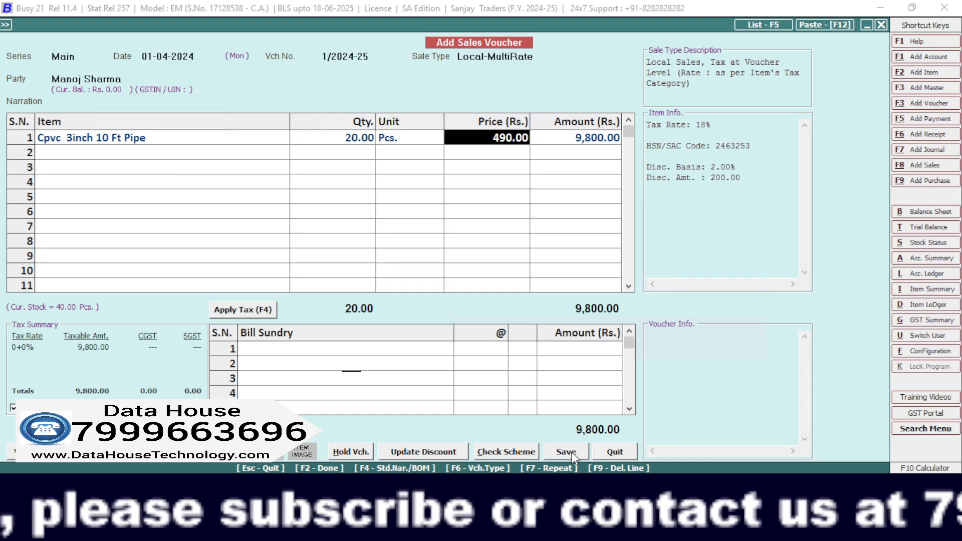
pyautogui.press('Return')
pyautogui.press('Return')
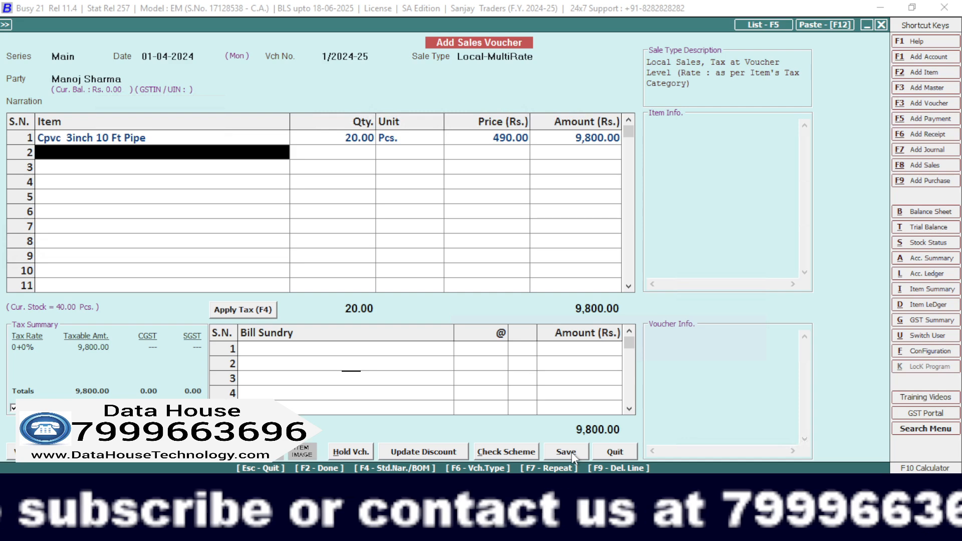
# Enter the second sales line as Pvc Pipe 3inch, 10 Pcs. at Rs. 899 without a discount.
pyautogui.write('p')
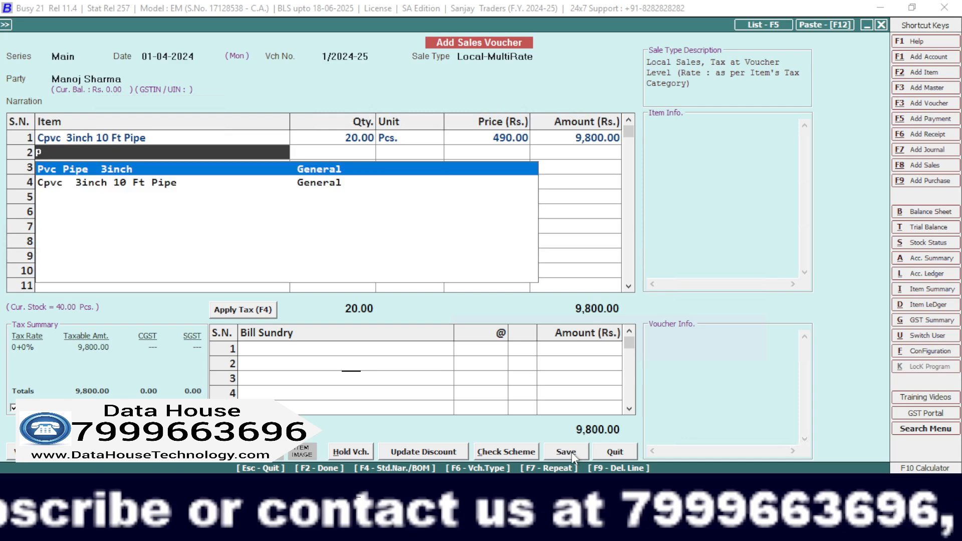
pyautogui.press('Return')
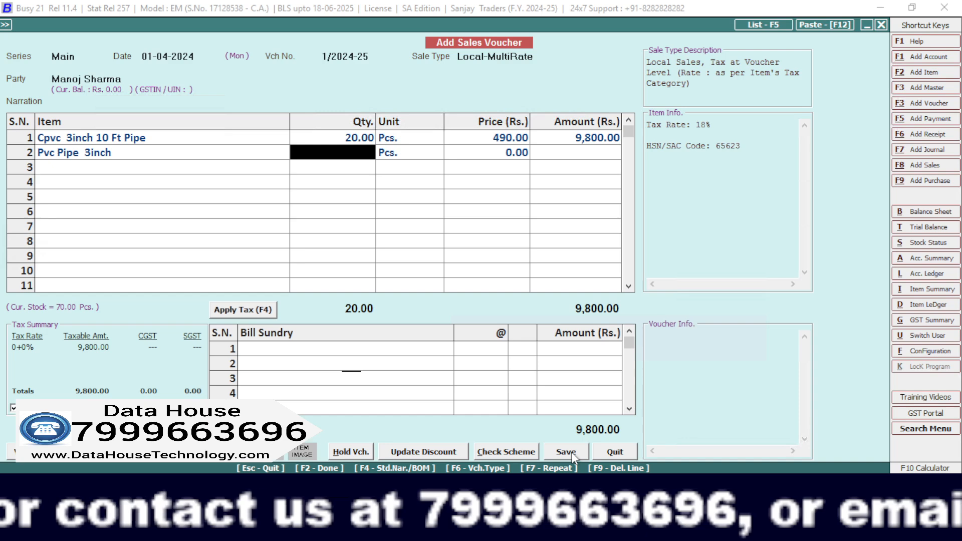
pyautogui.write('1')
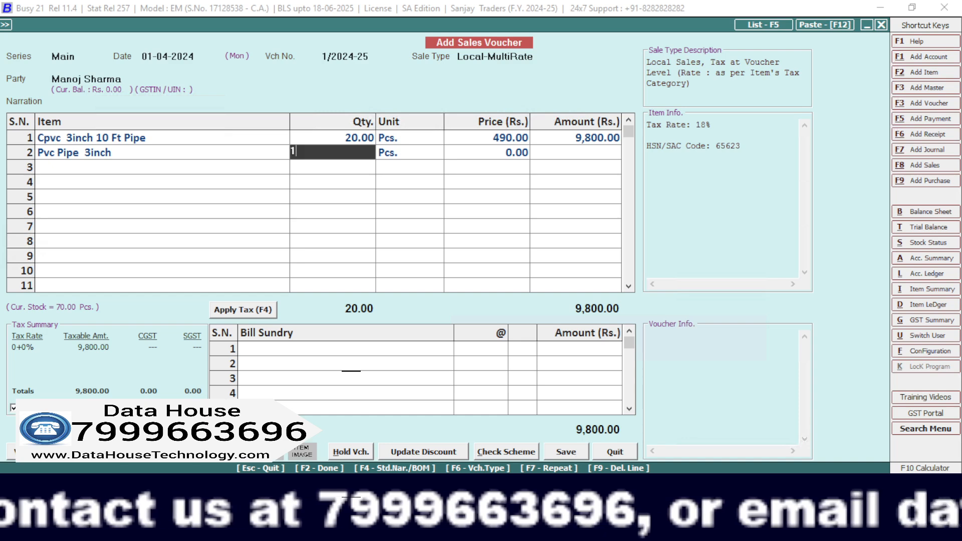
pyautogui.write('0')
pyautogui.press('Return')
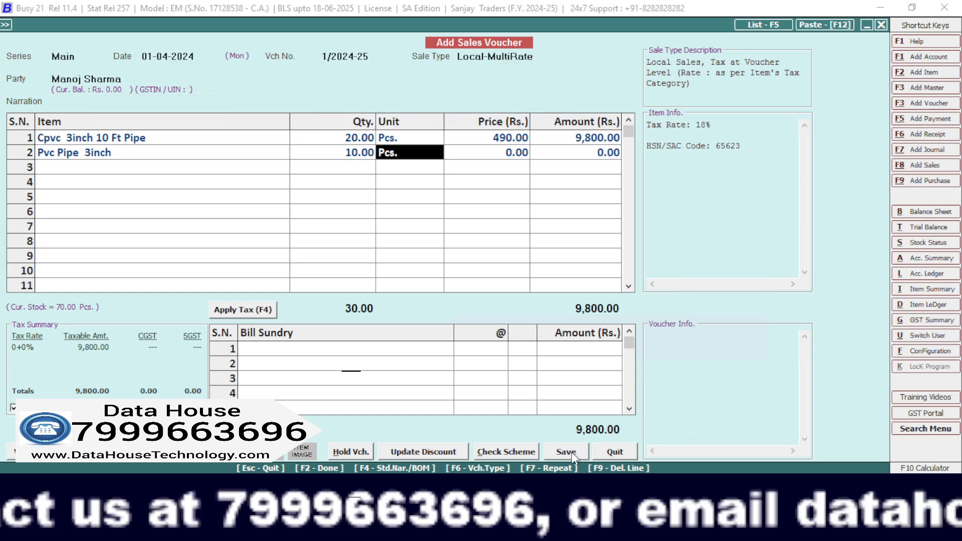
pyautogui.press('Return')
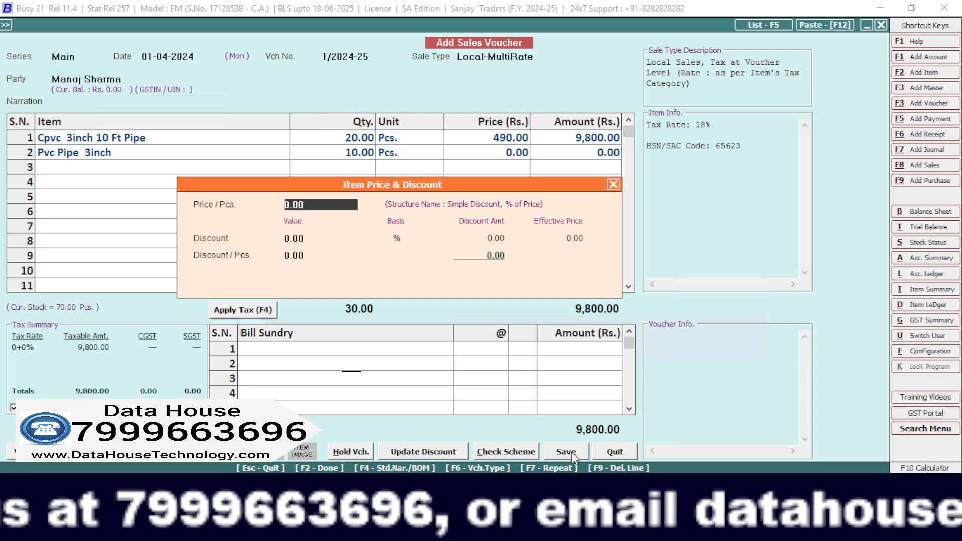
pyautogui.write('89')
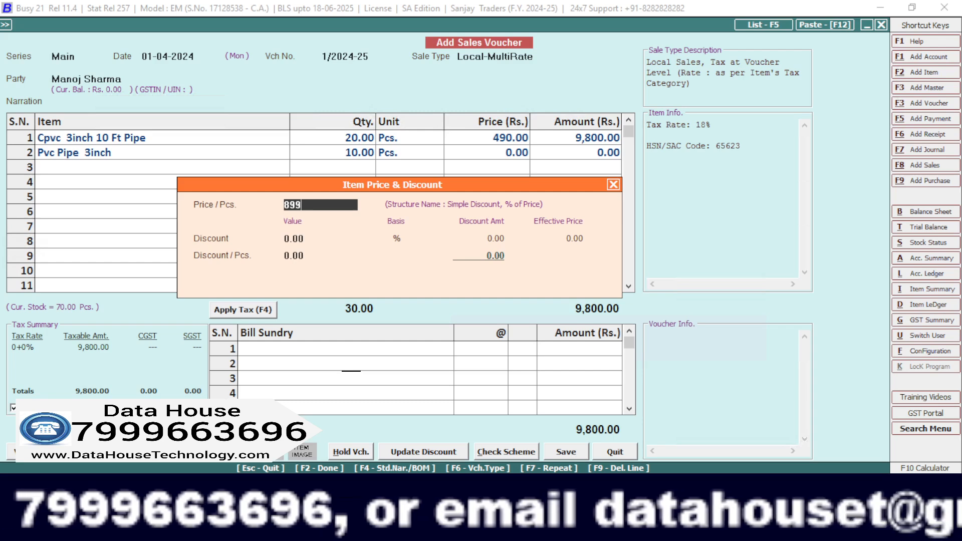
pyautogui.write('9')
pyautogui.press('Return')
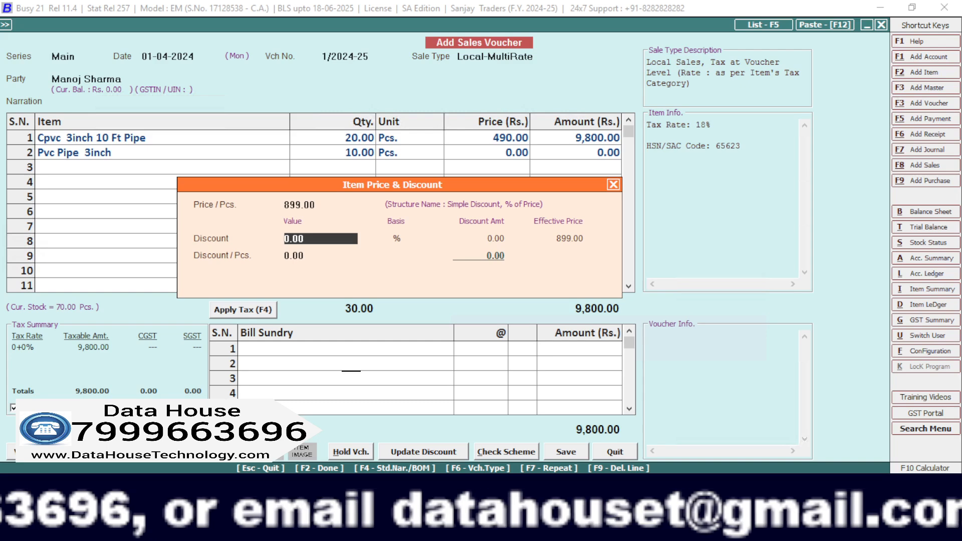
pyautogui.press('Return')
pyautogui.press('Return')
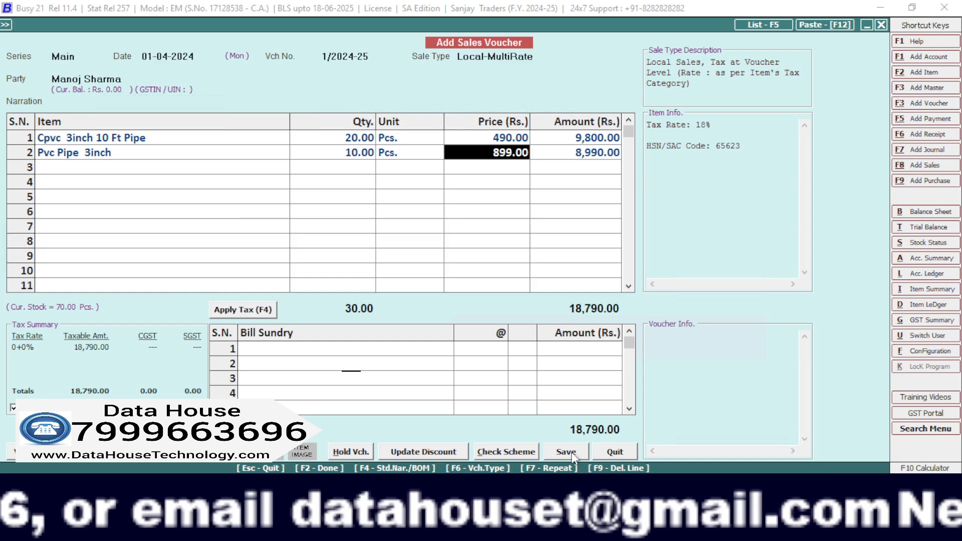
pyautogui.press('Return')
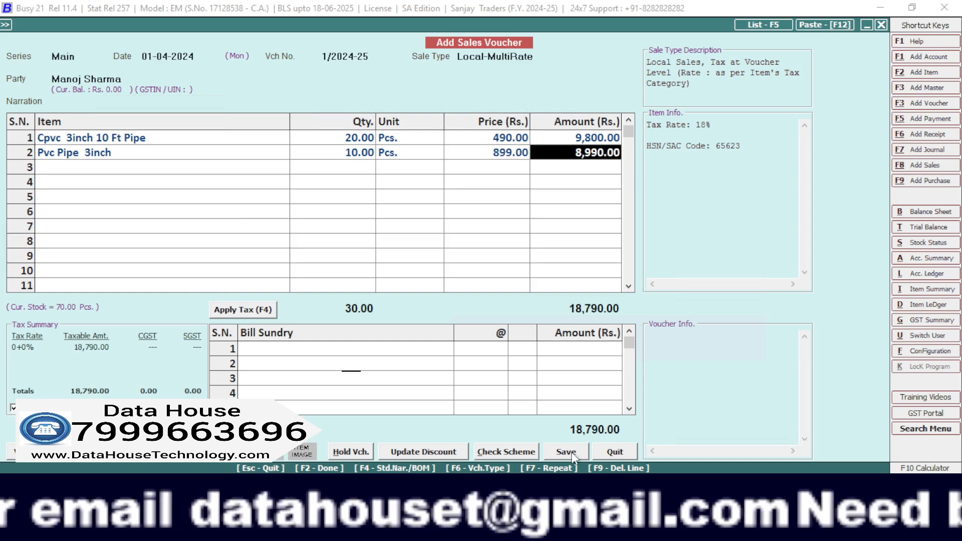
# Apply the CGST and SGST tax and save the sales voucher with New Ref. 1/2024-25, agreeing to print the standard invoice.
pyautogui.click(245, 313)
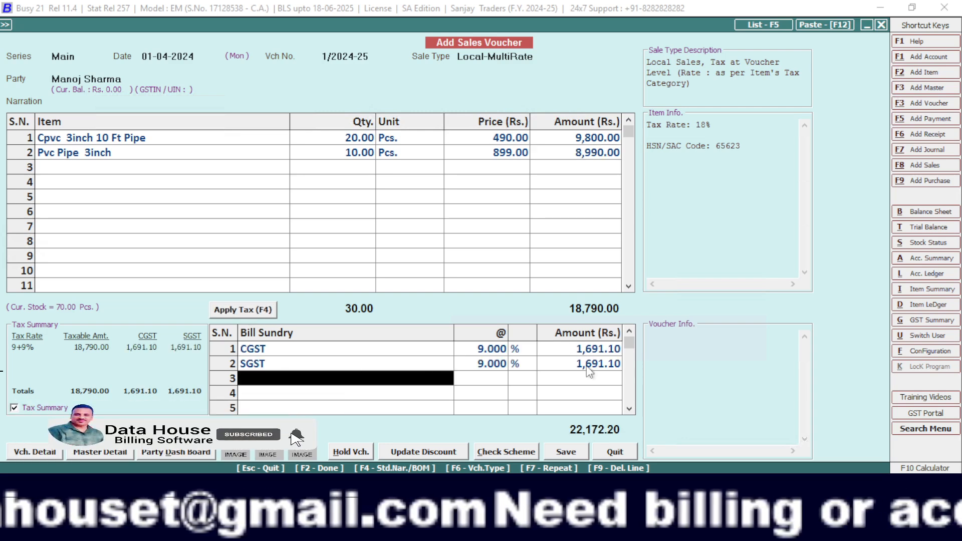
pyautogui.click(579, 448)
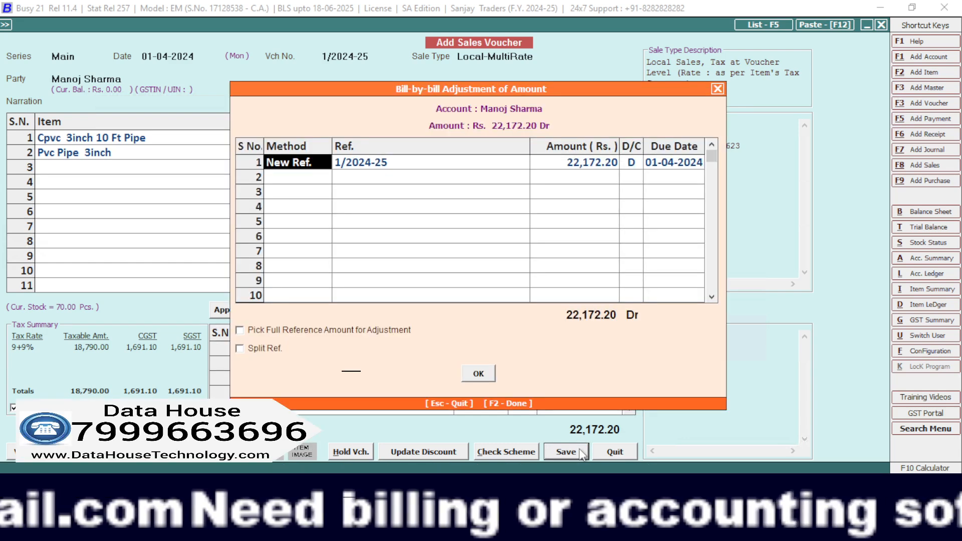
pyautogui.press('F2')
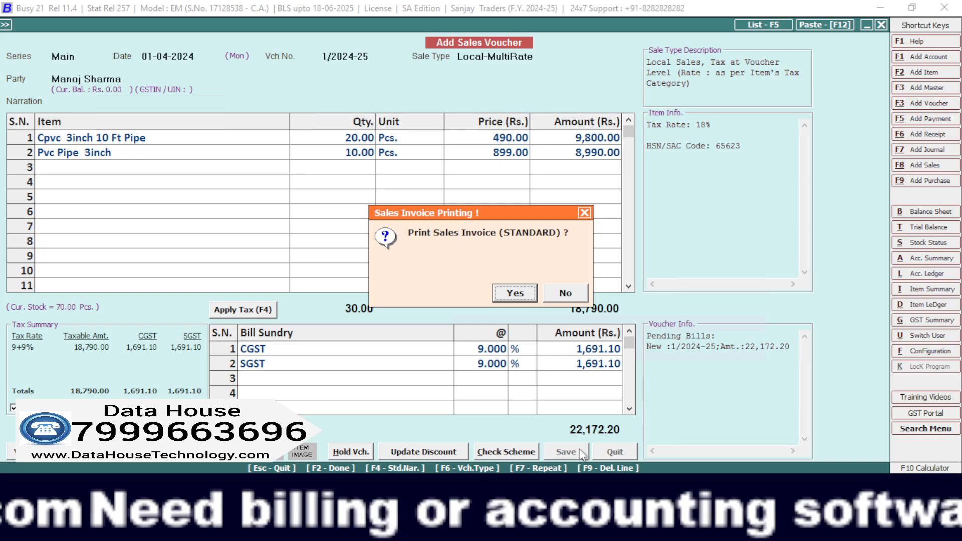
pyautogui.press('Return')
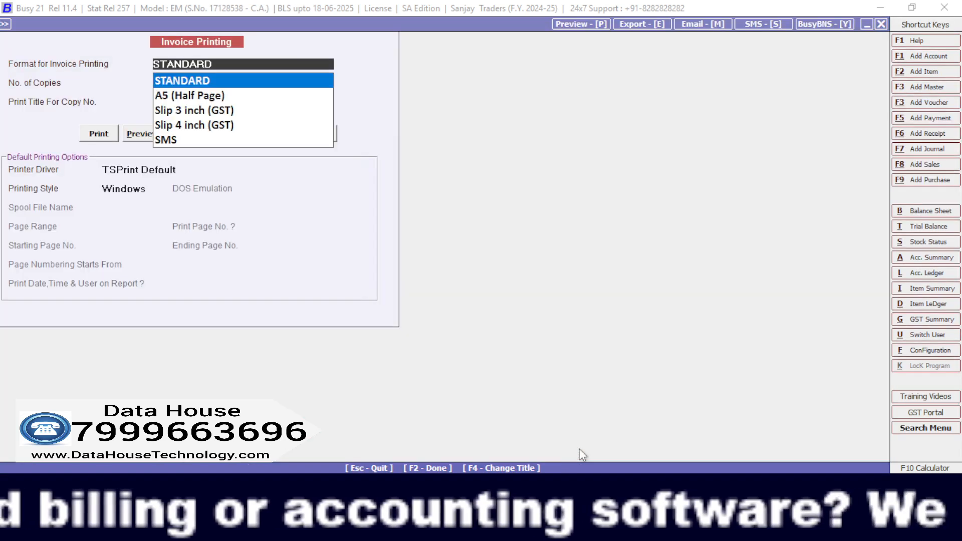
# Preview the sales invoice in the STANDARD format, agreeing to configure that format and saving the sales invoice configuration with its default settings.
pyautogui.press('Return')
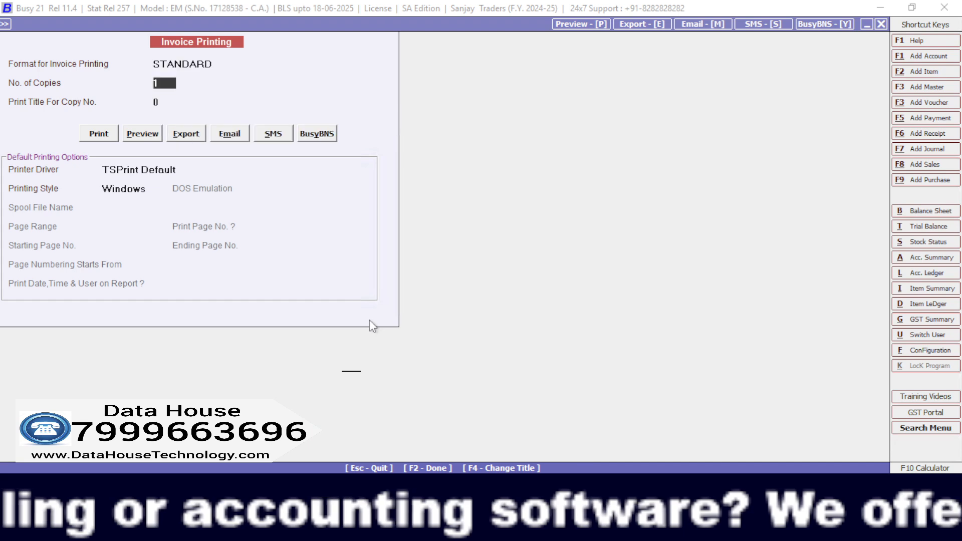
pyautogui.click(150, 135)
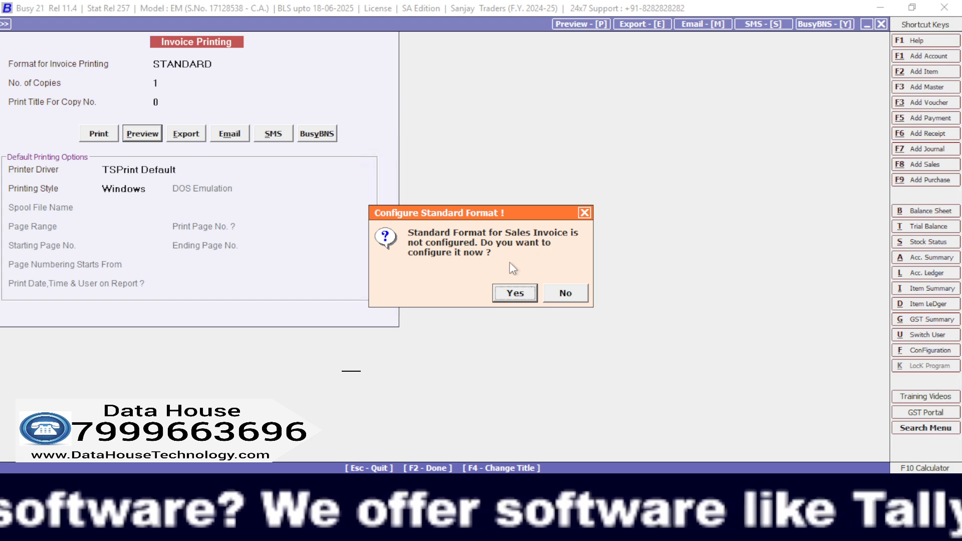
pyautogui.click(530, 294)
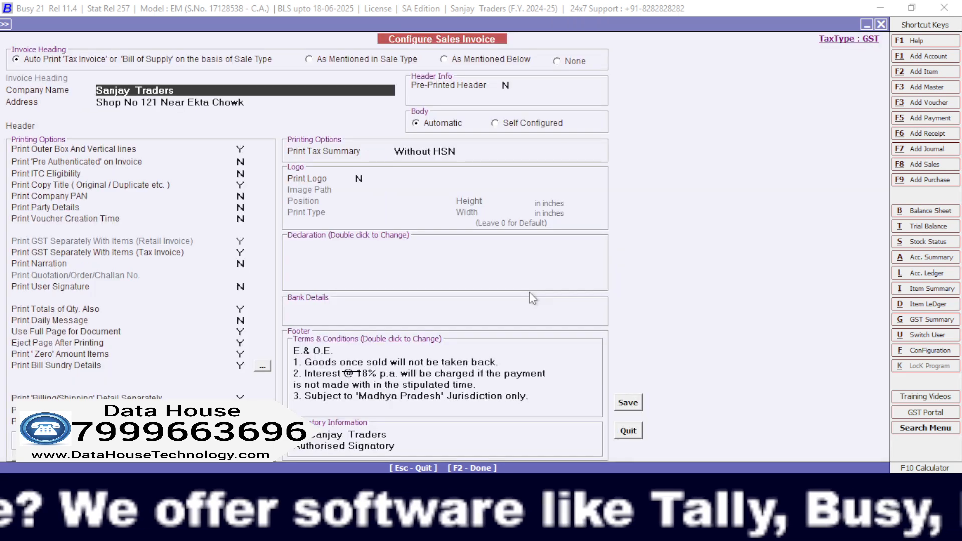
pyautogui.click(357, 307)
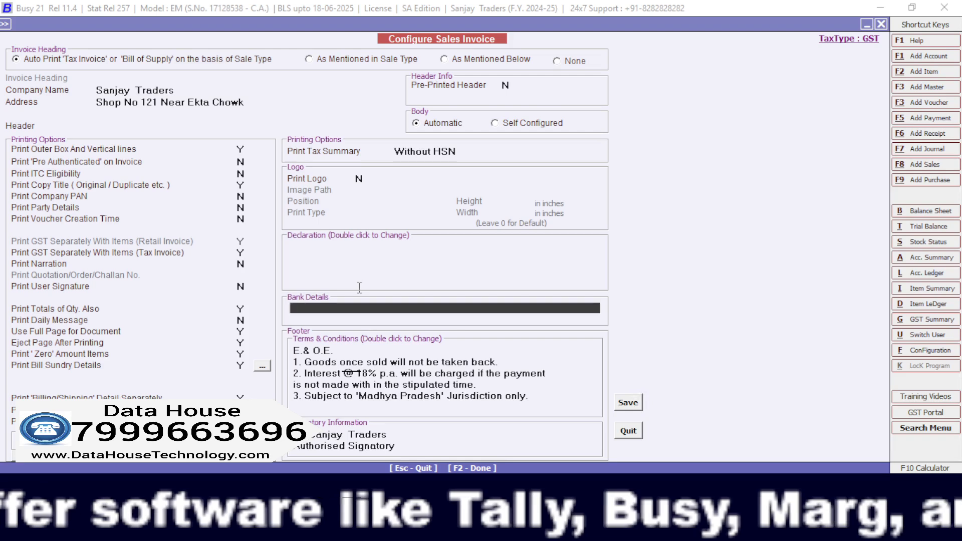
pyautogui.click(637, 401)
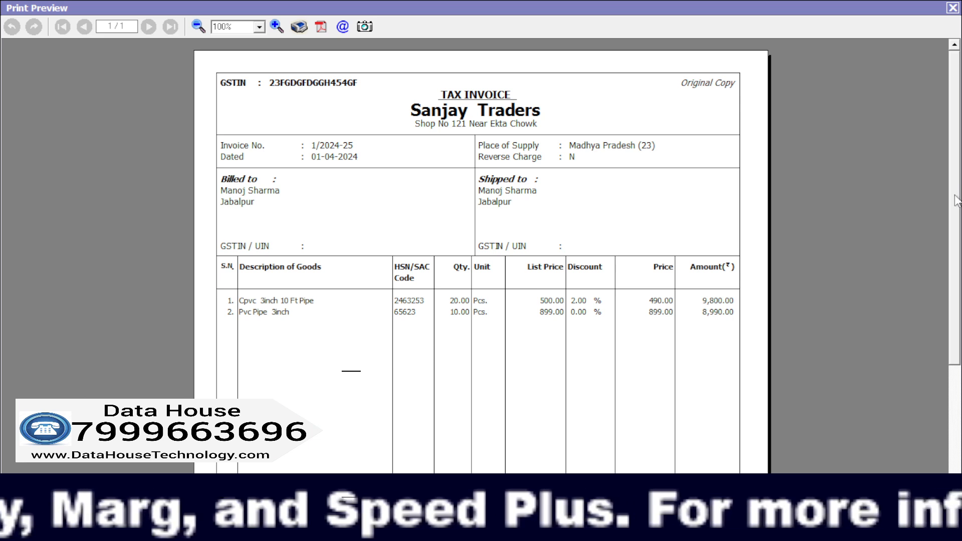
# Examine the previewed tax invoice from its header down to the tax summary, closing the preview and quitting the blank sales voucher.
pyautogui.scroll(-3, 952, 251)
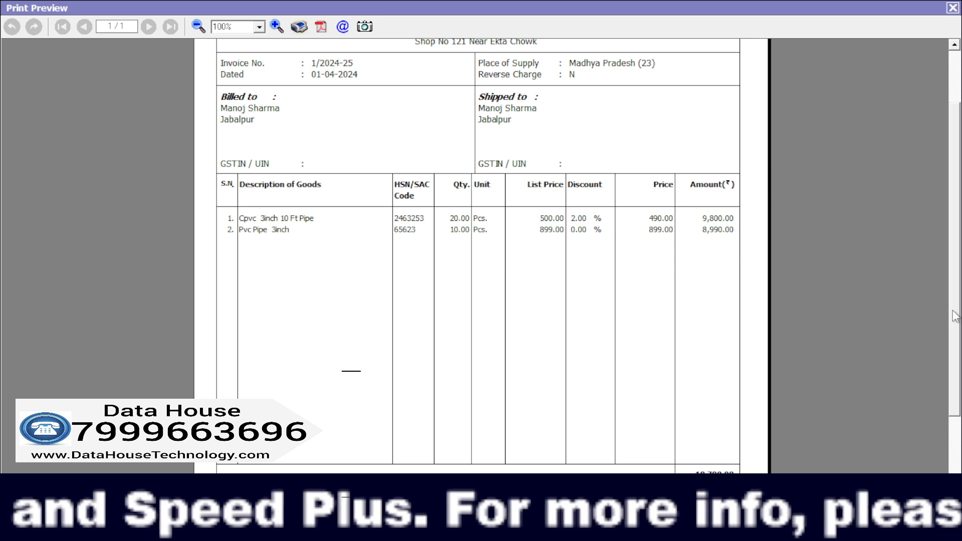
pyautogui.scroll(-3, 954, 321)
pyautogui.scroll(-4, 952, 366)
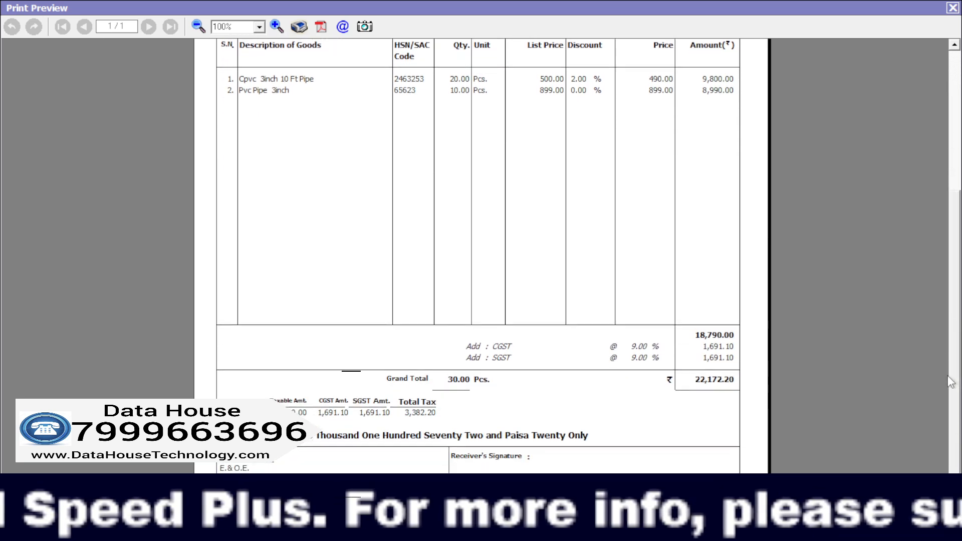
pyautogui.scroll(-1, 948, 351)
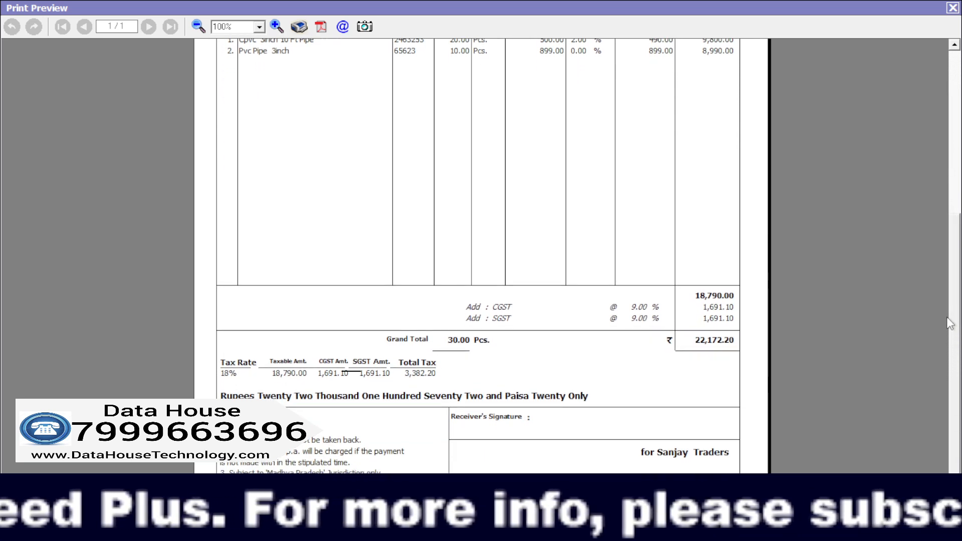
pyautogui.scroll(1, 951, 324)
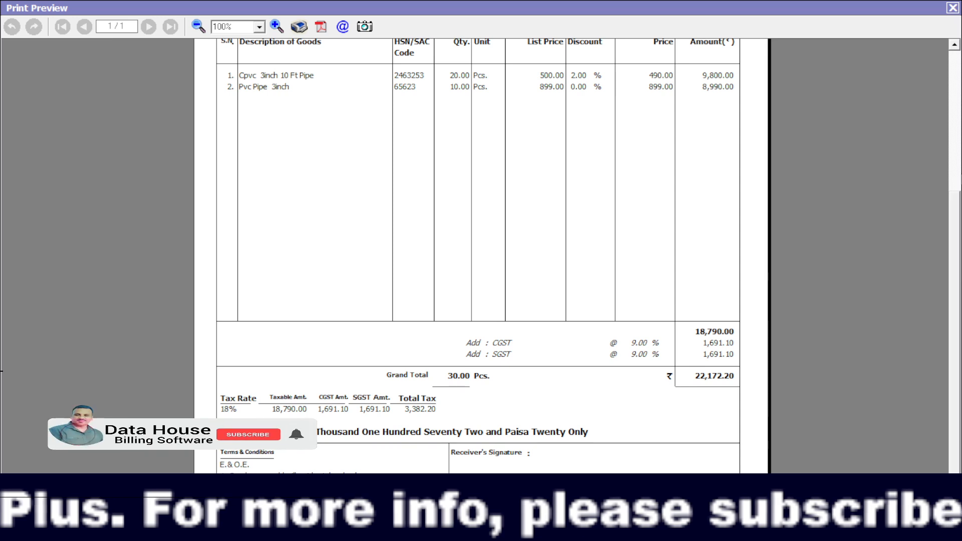
pyautogui.scroll(8, 245, 440)
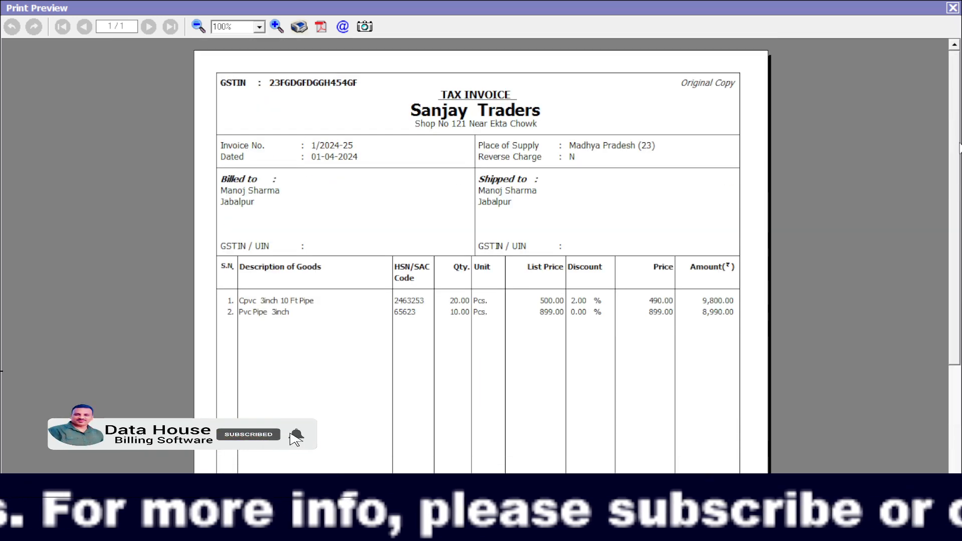
pyautogui.click(952, 8)
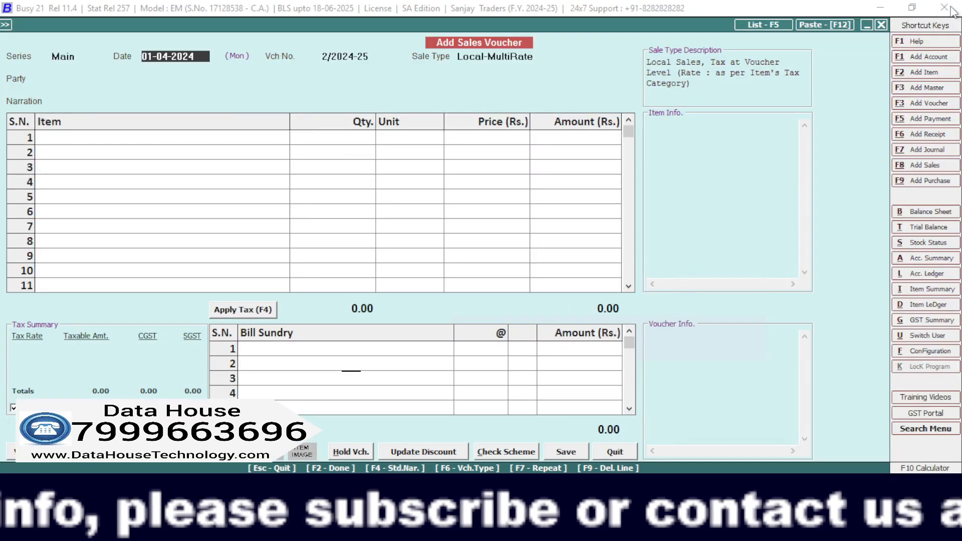
pyautogui.click(952, 9)
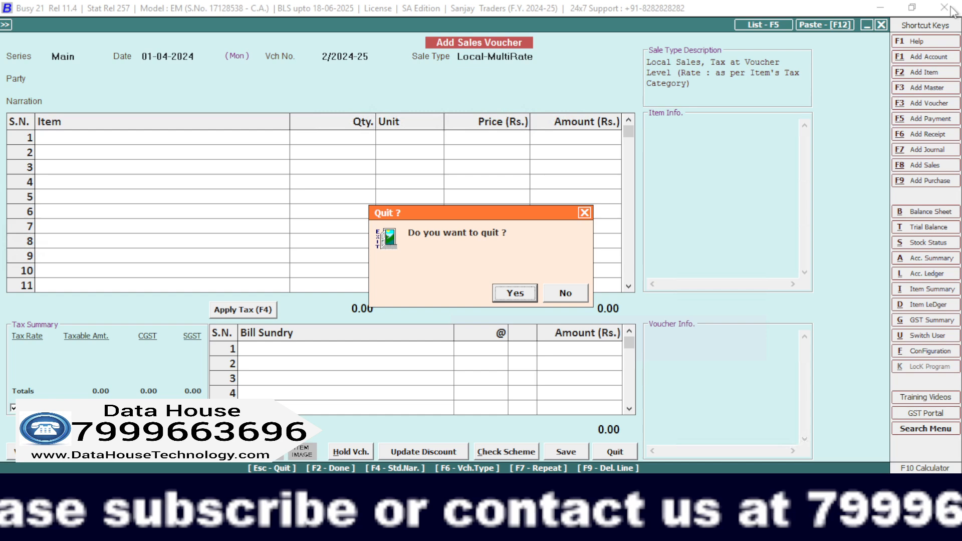
pyautogui.press('Return')
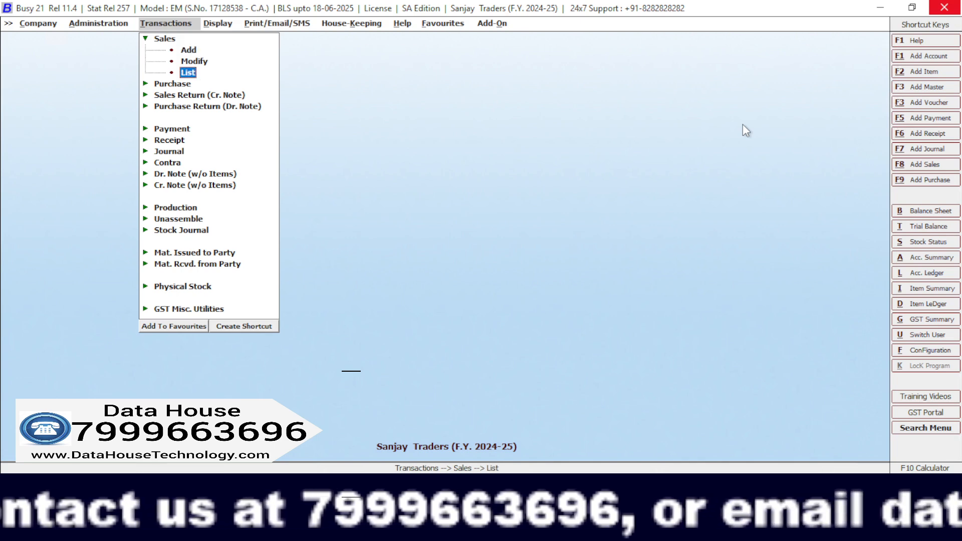
pyautogui.click(924, 276)
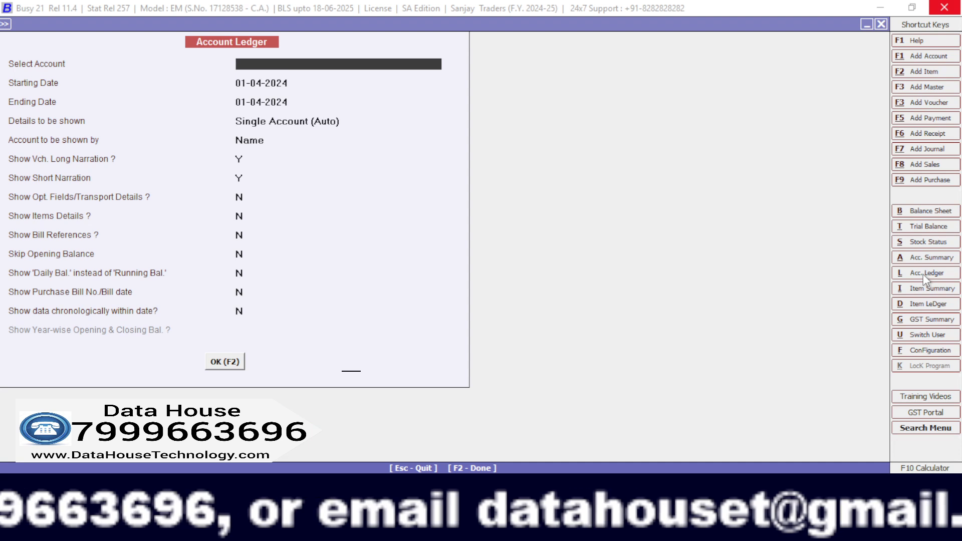
pyautogui.write('sa')
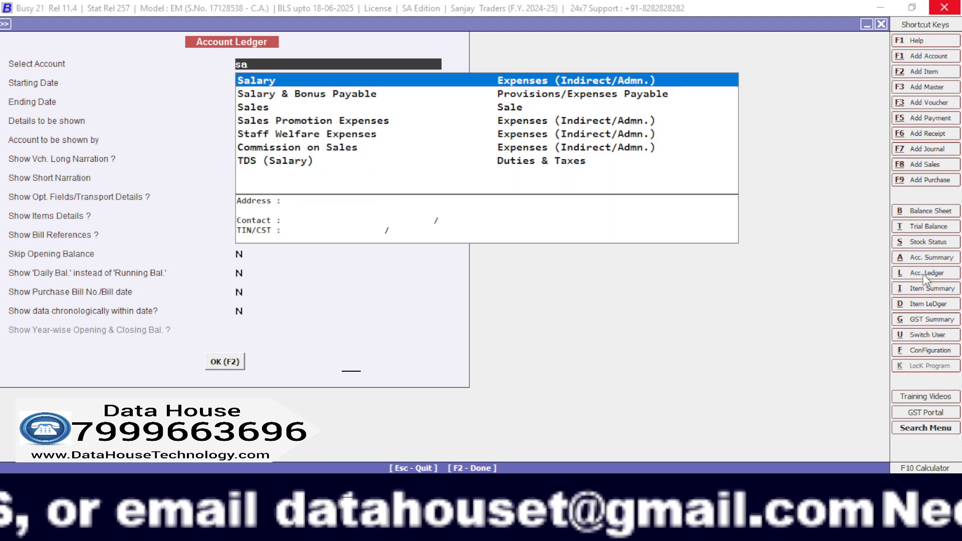
pyautogui.press('Down')
pyautogui.press('Down')
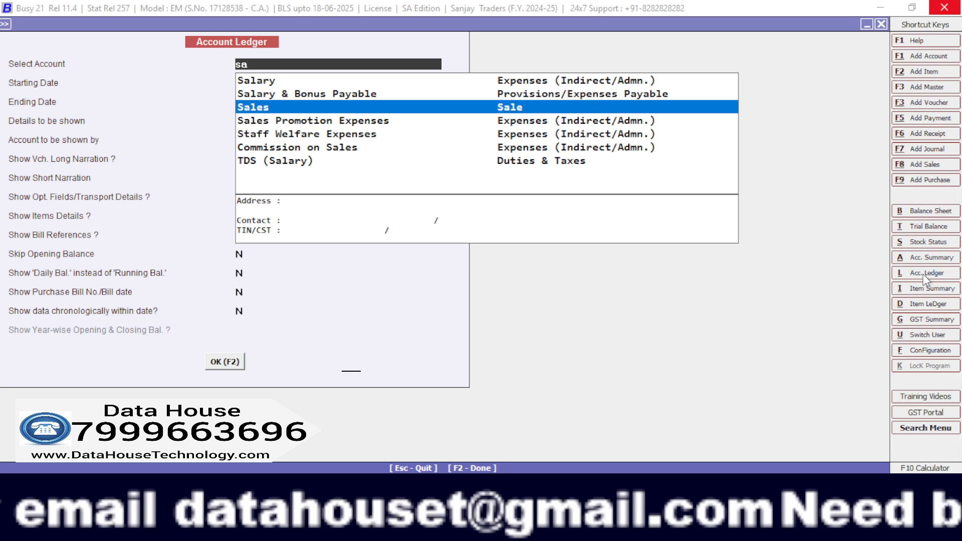
pyautogui.press('Escape')
pyautogui.press('Escape')
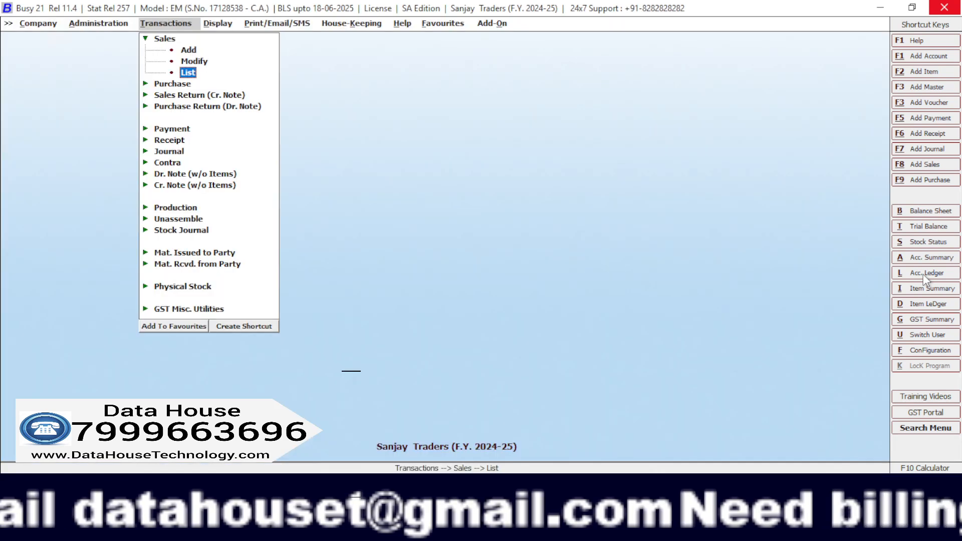
pyautogui.press('Escape')
pyautogui.press('Escape')
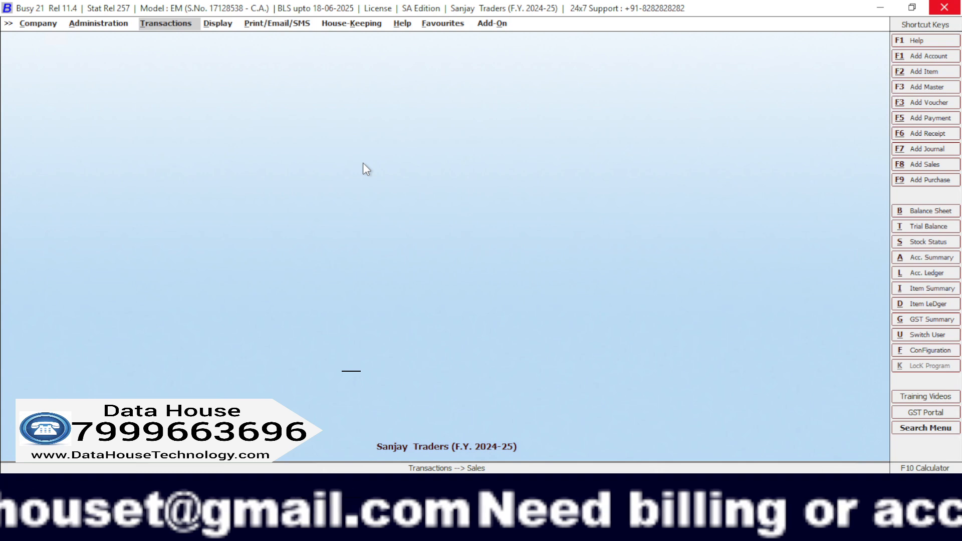
pyautogui.click(168, 25)
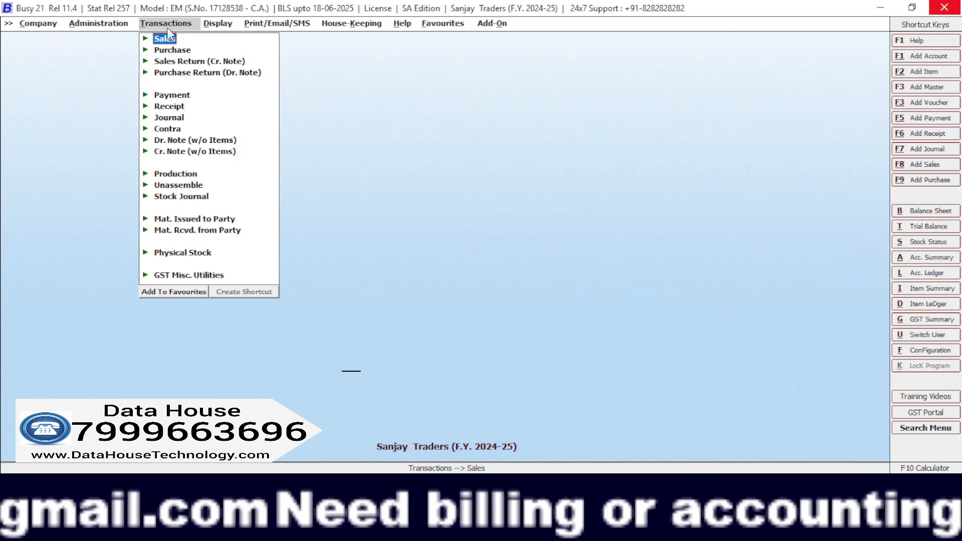
pyautogui.press('Return')
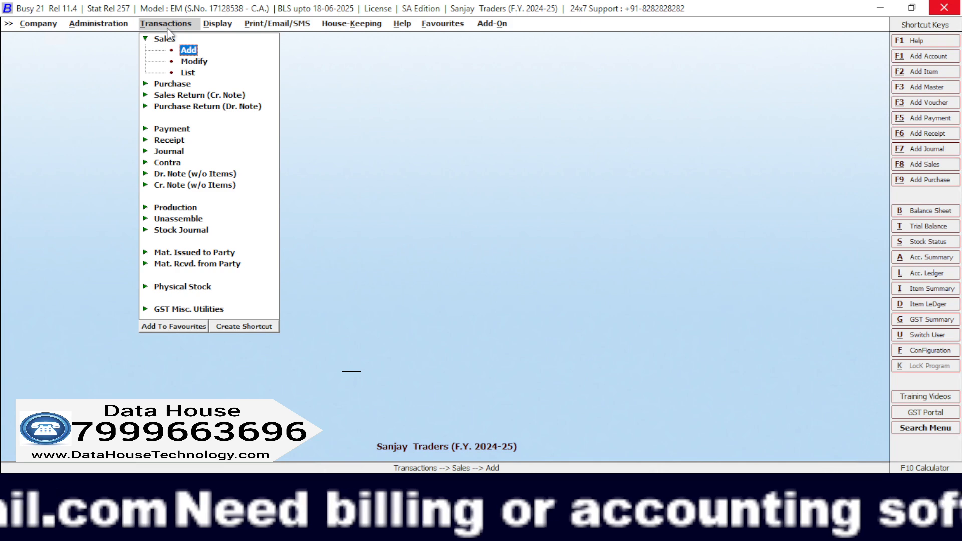
pyautogui.press('Return')
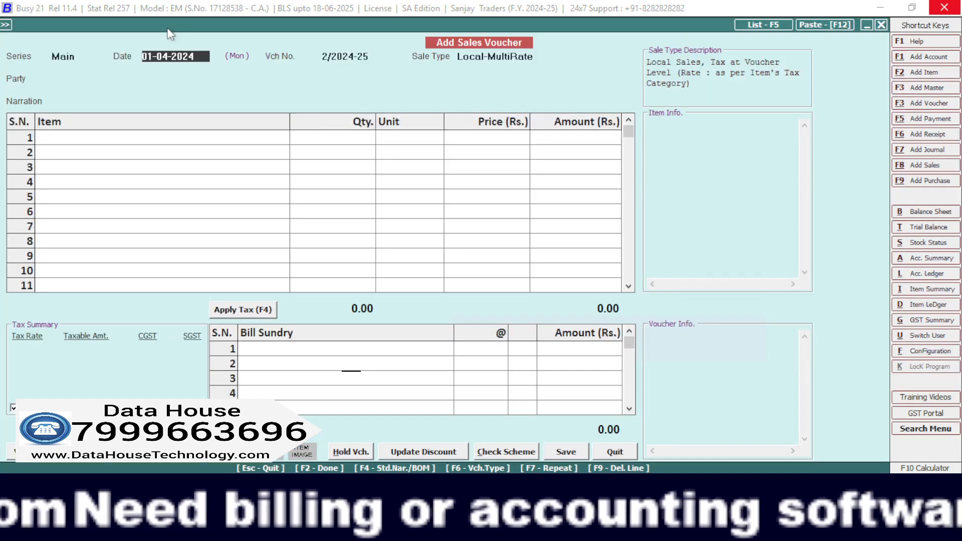
pyautogui.press('Escape')
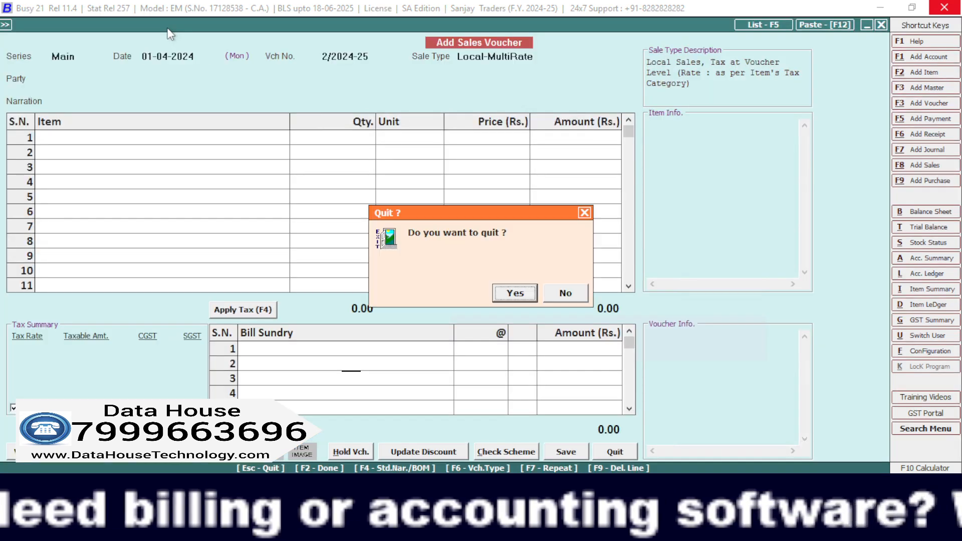
pyautogui.press('Return')
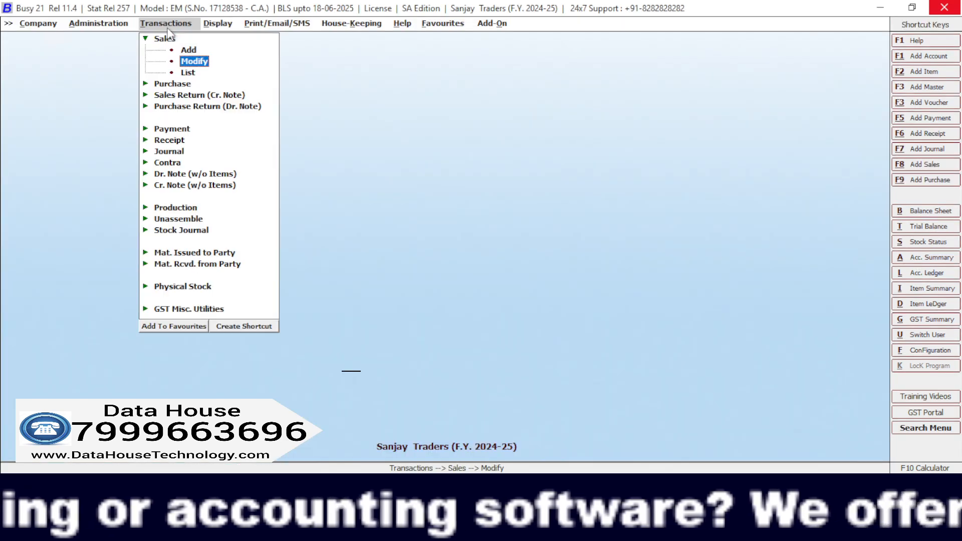
# Open sales voucher 1/2024-25 of the Main series for modification to review it, and quit it without changing anything.
pyautogui.press('Return')
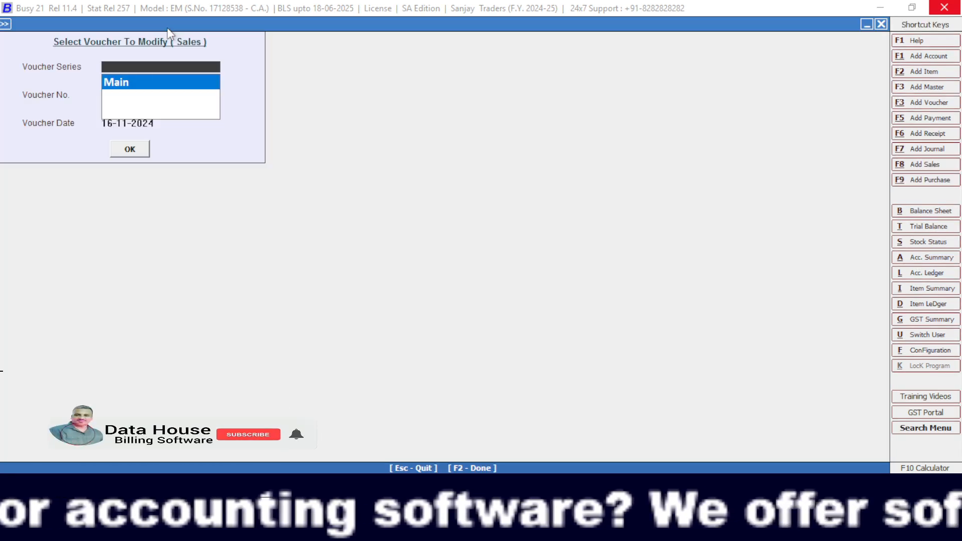
pyautogui.press('Return')
pyautogui.press('Return')
pyautogui.press('Return')
pyautogui.press('Return')
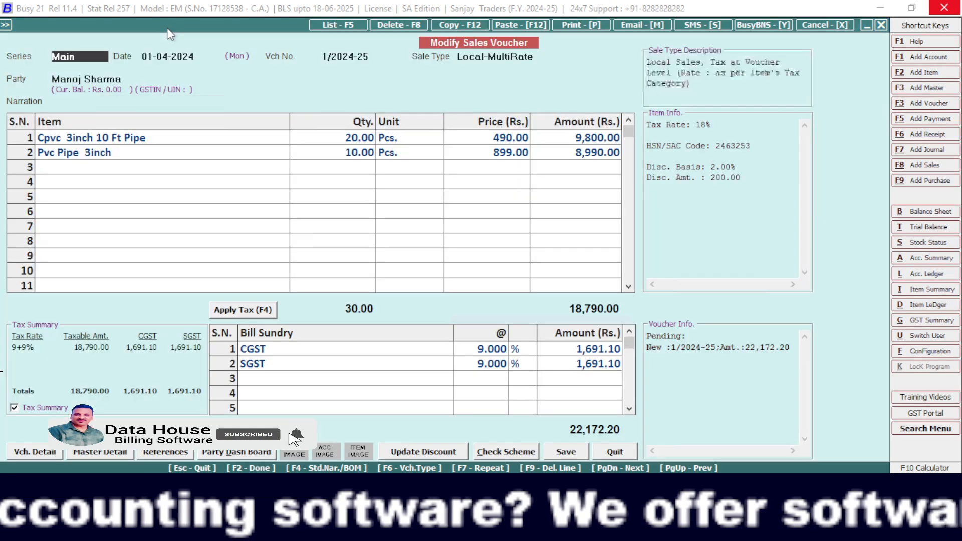
pyautogui.press('Return')
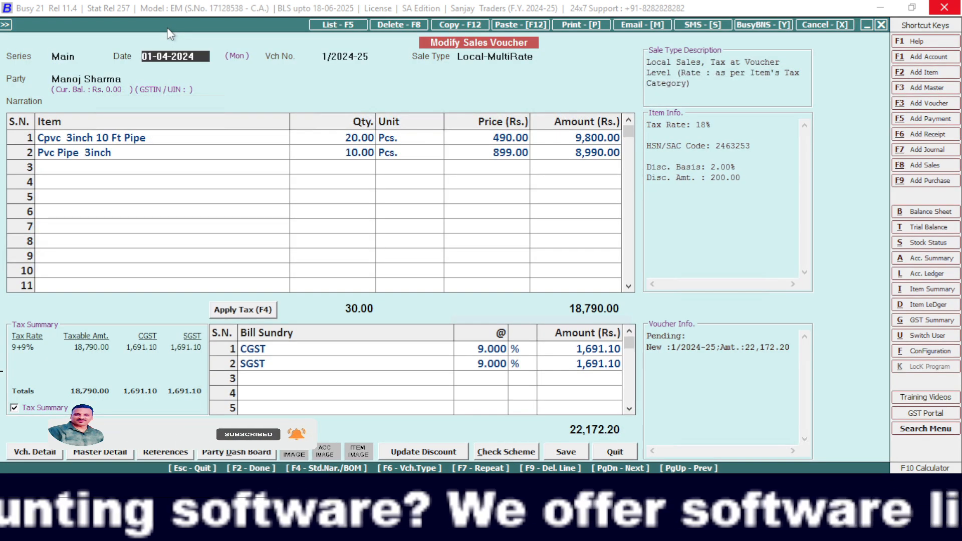
pyautogui.press('Escape')
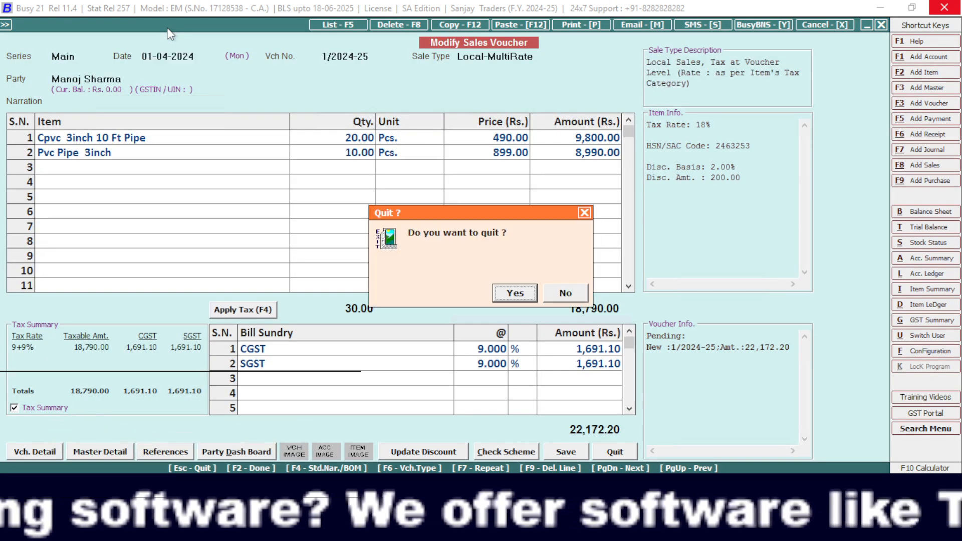
pyautogui.press('Return')
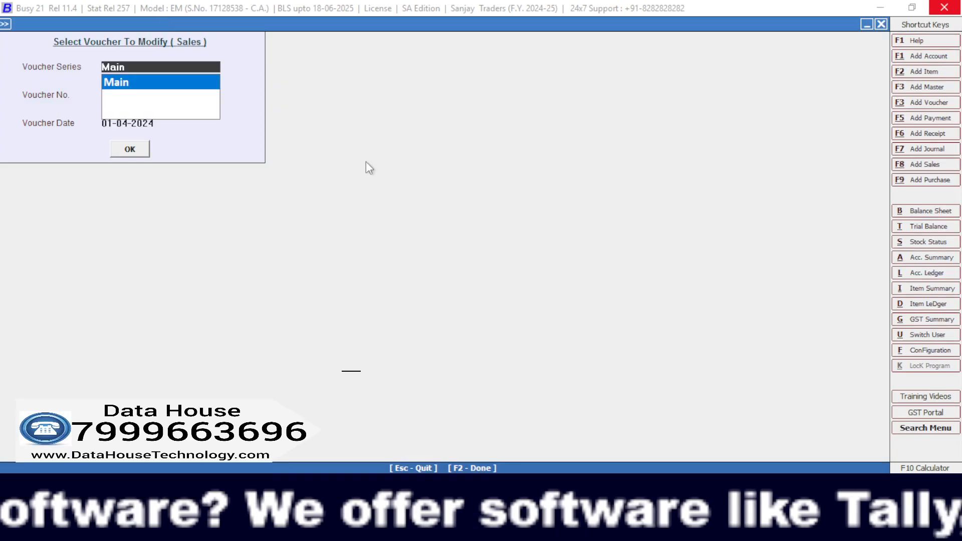
pyautogui.press('Escape')
pyautogui.press('Escape')
pyautogui.press('Escape')
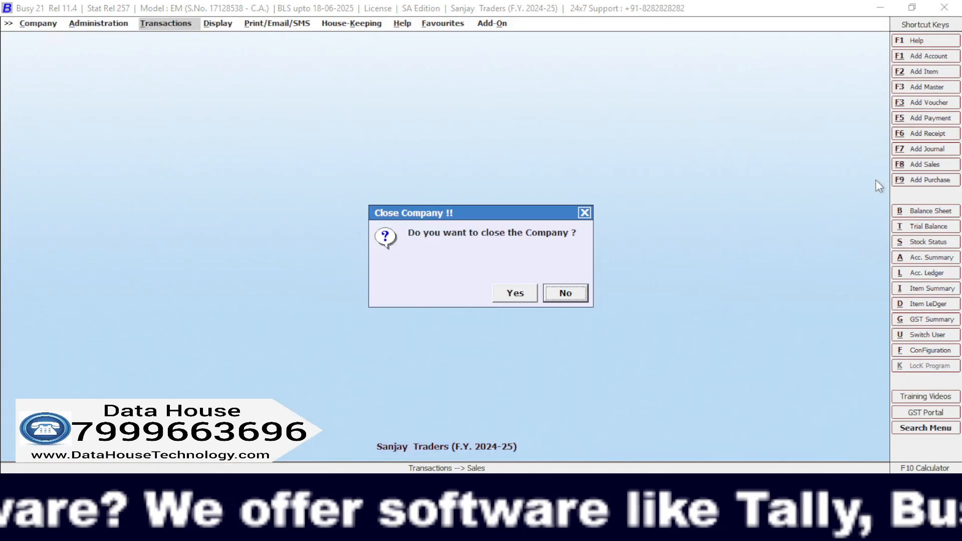
pyautogui.press('Escape')
pyautogui.press('Escape')
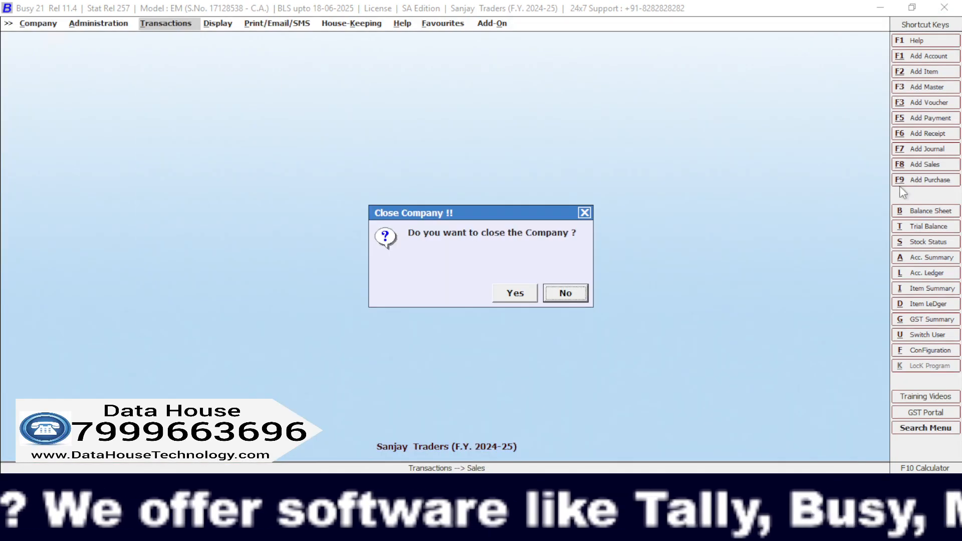
pyautogui.press('Escape')
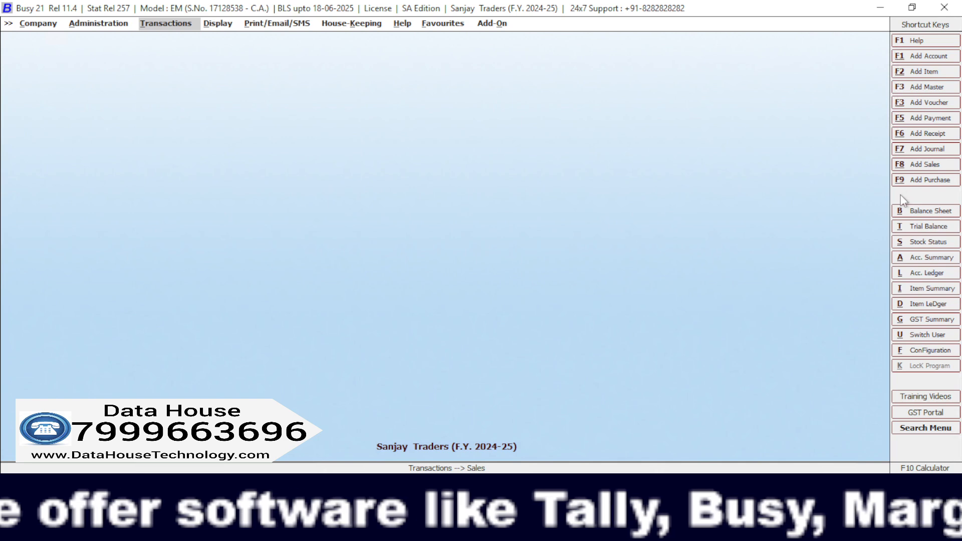
pyautogui.press('Return')
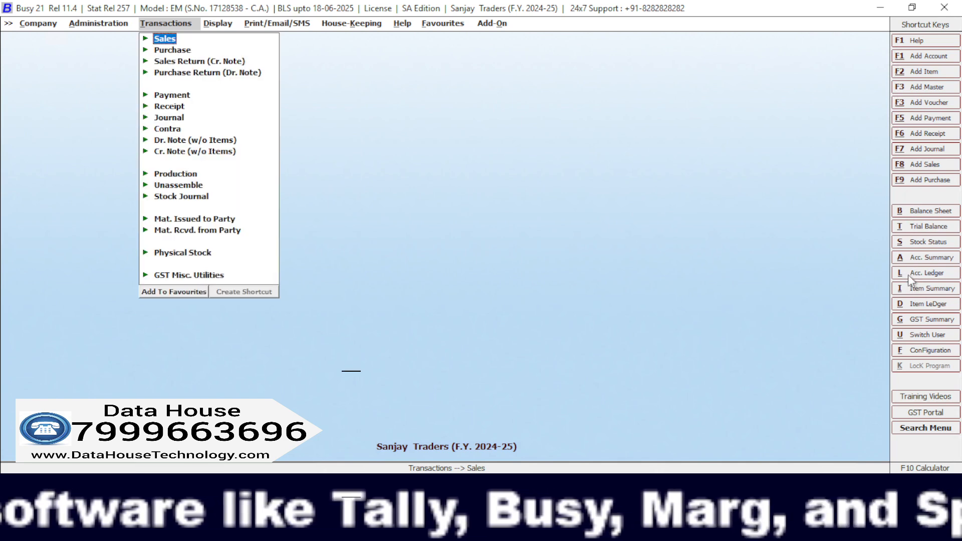
# Display the account ledger of the sales invoice's customer for 01-04-2024 to review the outstanding balance, and close the report.
pyautogui.click(908, 274)
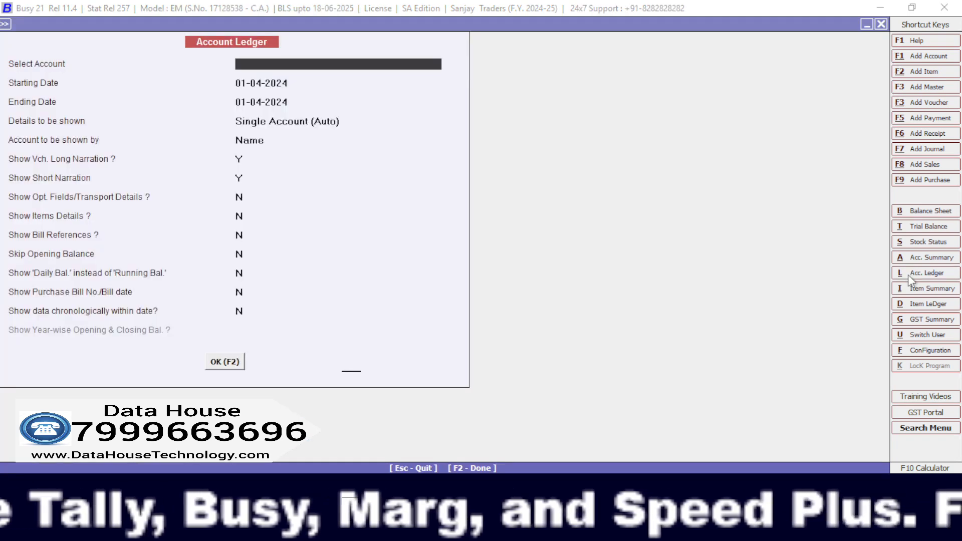
pyautogui.write('mano')
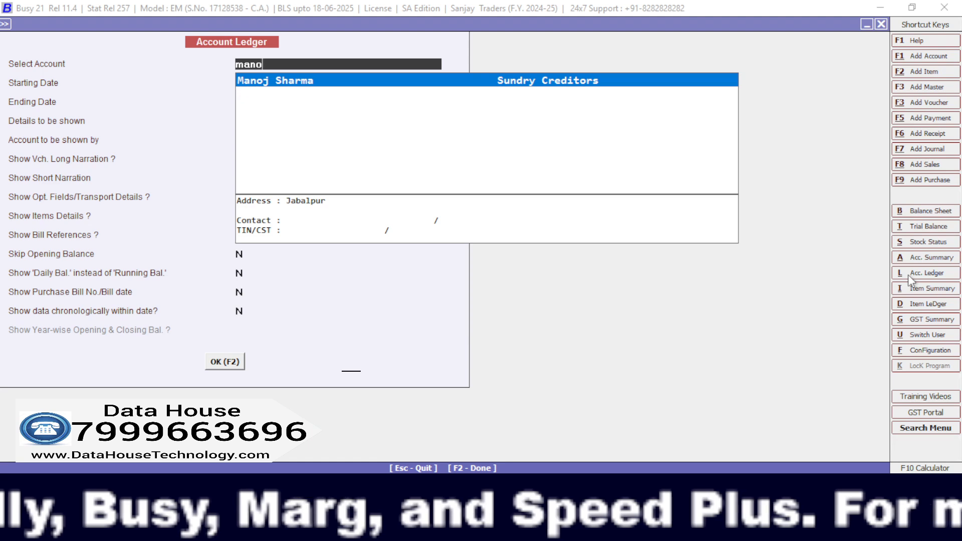
pyautogui.press('Return')
pyautogui.press('Return')
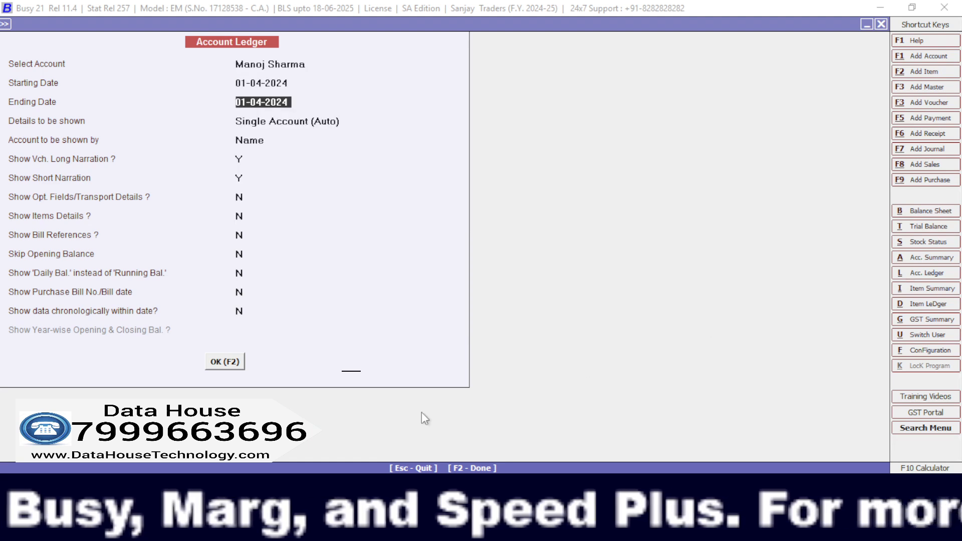
pyautogui.click(238, 364)
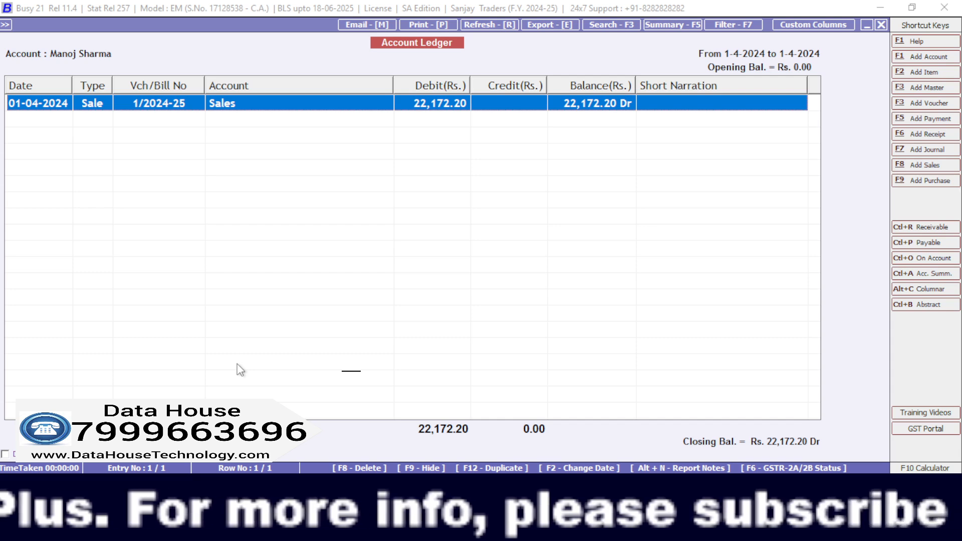
pyautogui.press('Escape')
pyautogui.press('Escape')
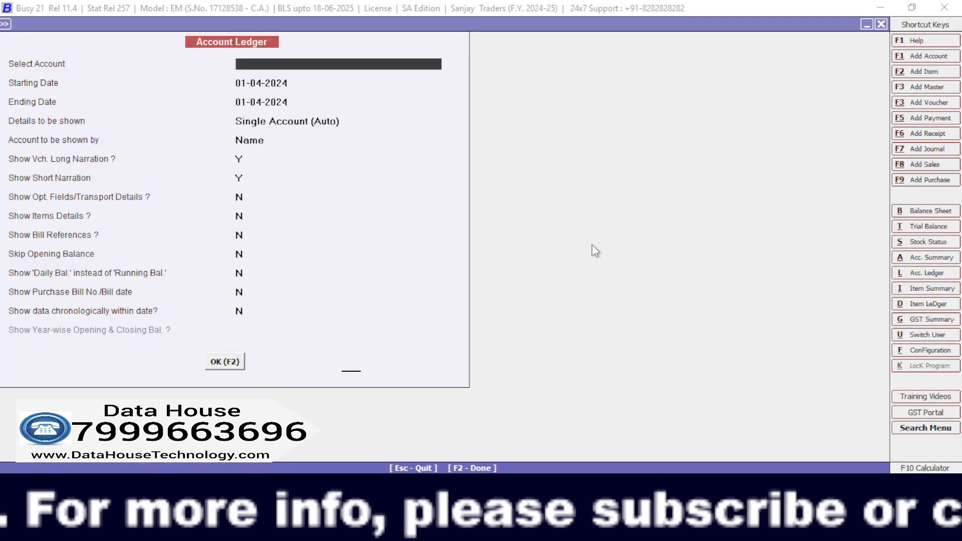
pyautogui.press('Escape')
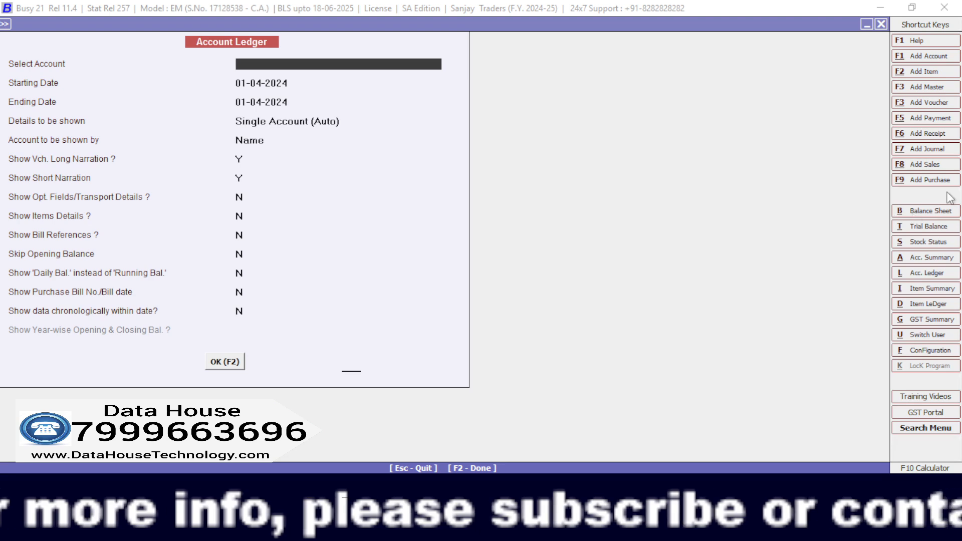
pyautogui.press('Escape')
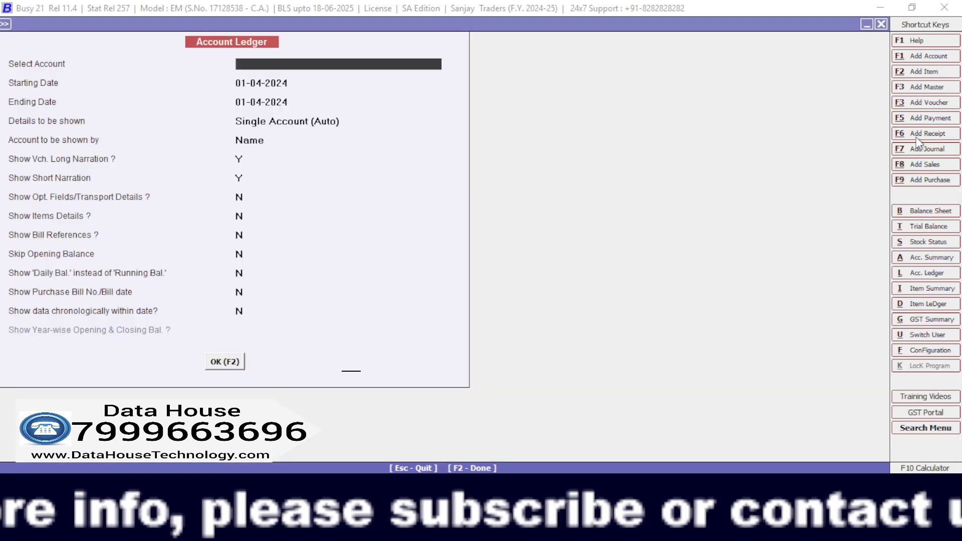
pyautogui.press('Escape')
pyautogui.press('Escape')
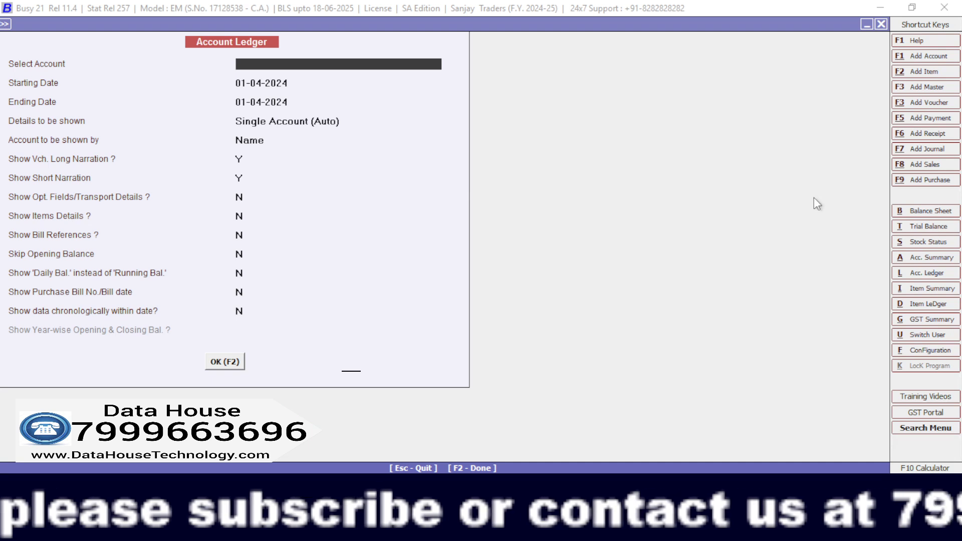
pyautogui.press('Escape')
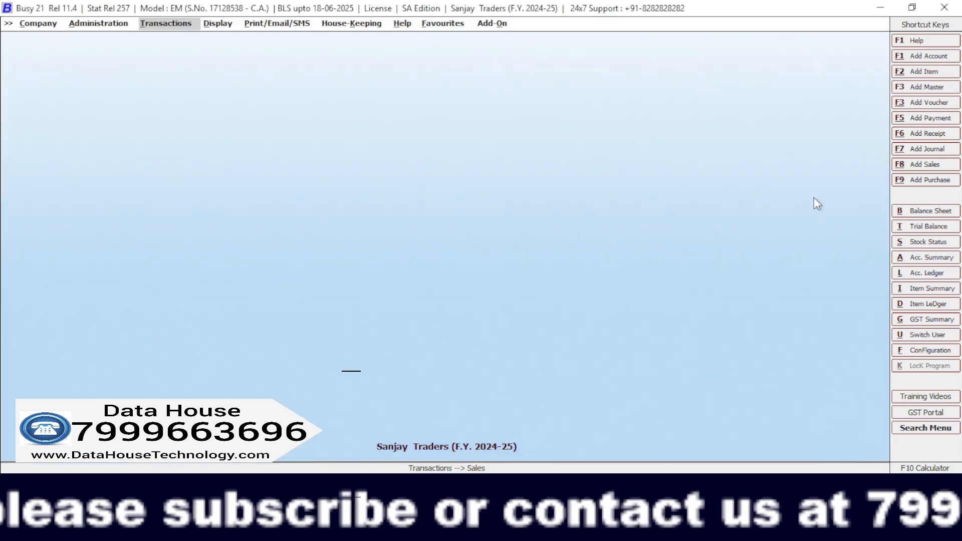
# Start a receipt voucher dated 01-04-2024 with GST nature Not Applicable and credit the sales invoice's customer with Rs. 10,000.
pyautogui.click(905, 137)
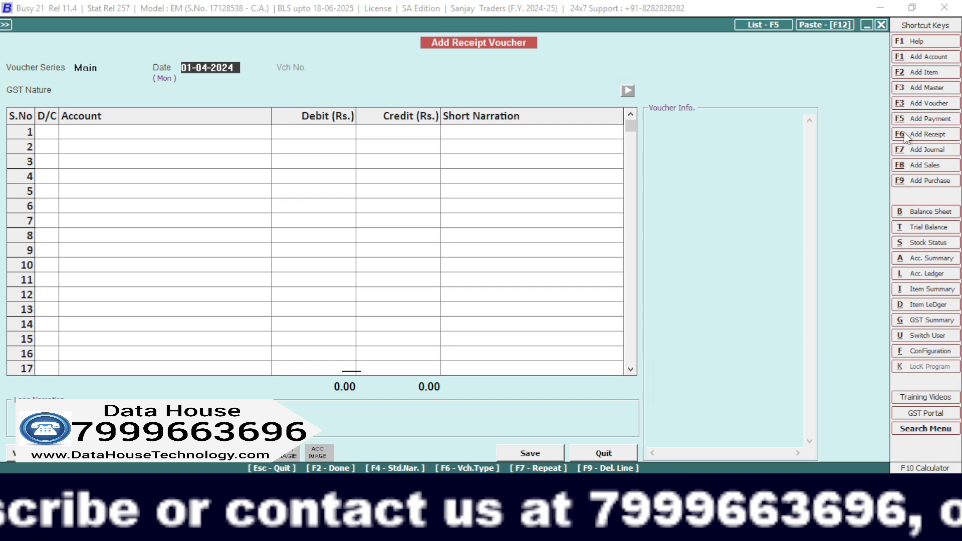
pyautogui.press('Return')
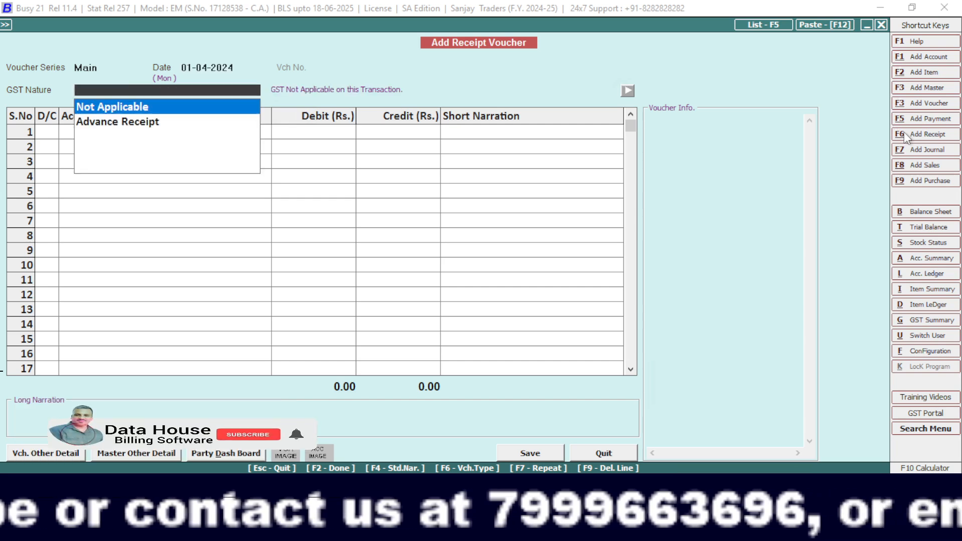
pyautogui.press('Return')
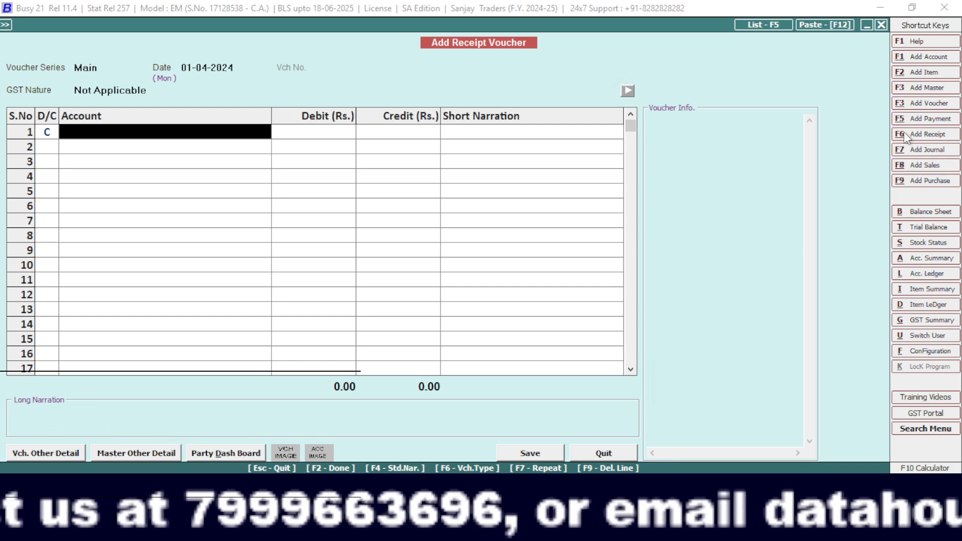
pyautogui.write('mano')
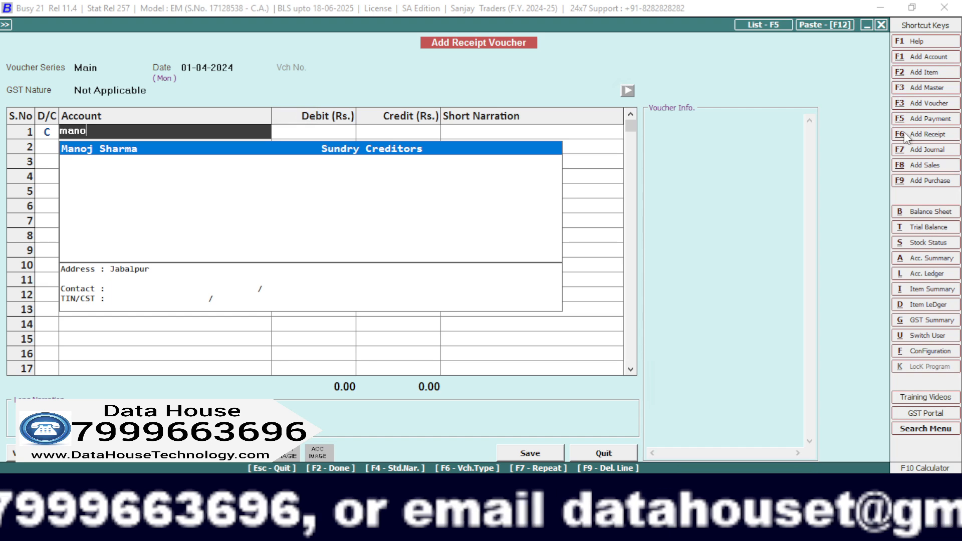
pyautogui.press('Return')
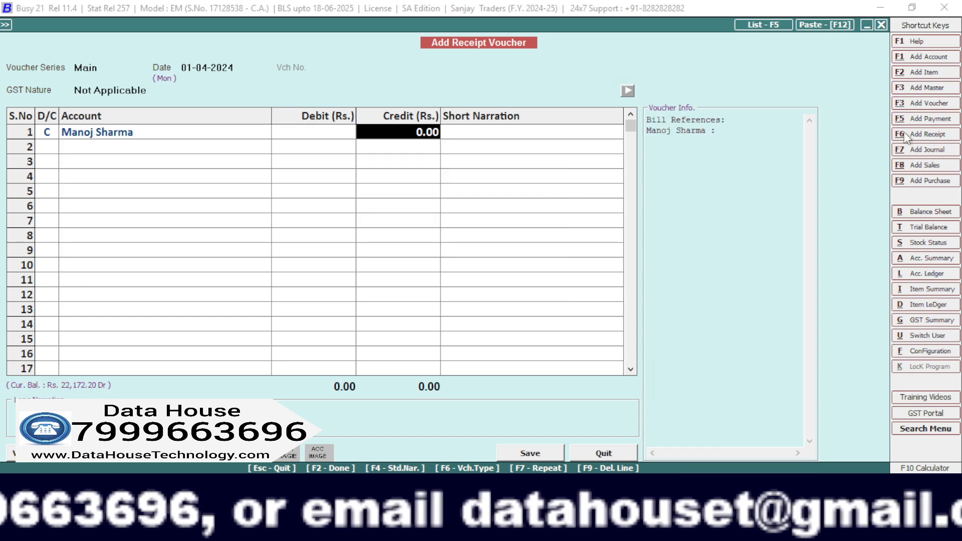
pyautogui.write('100')
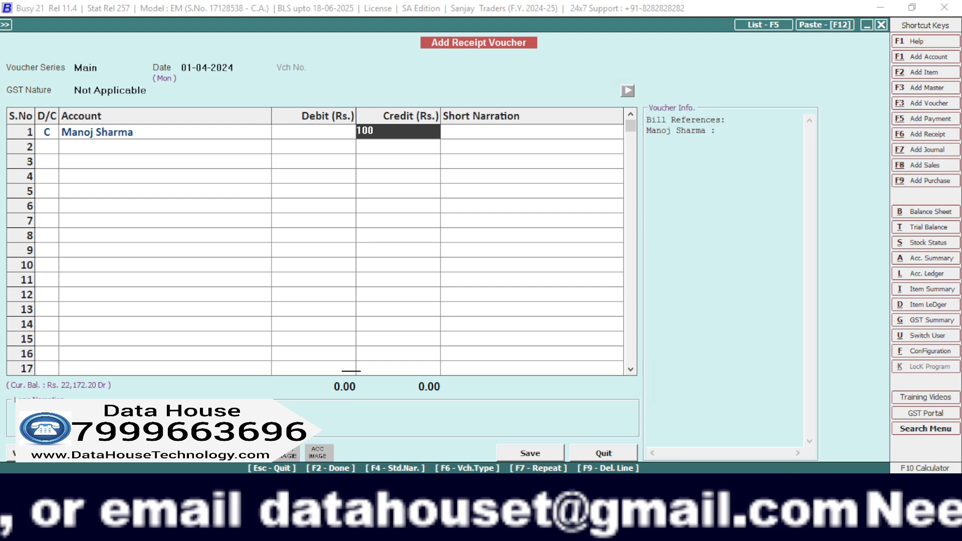
pyautogui.write('000')
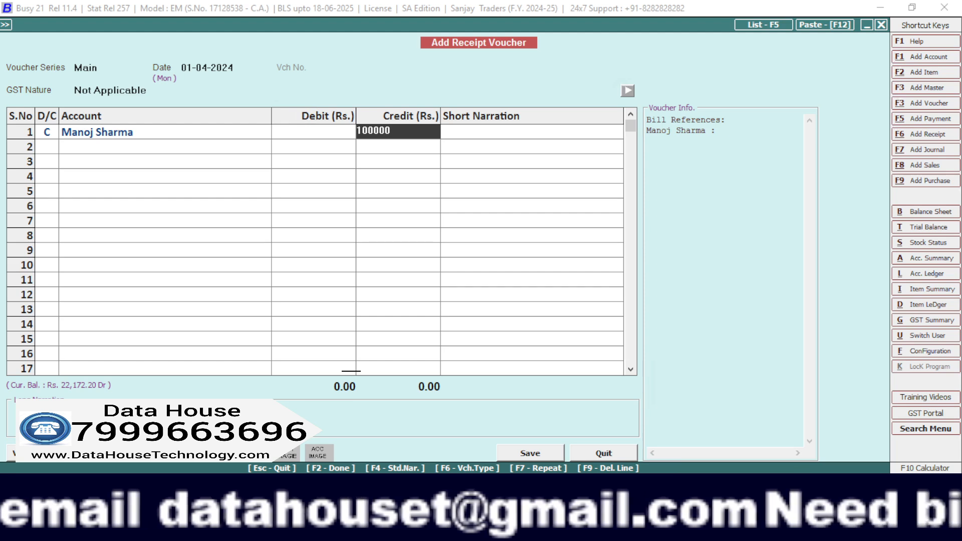
pyautogui.press('BackSpace')
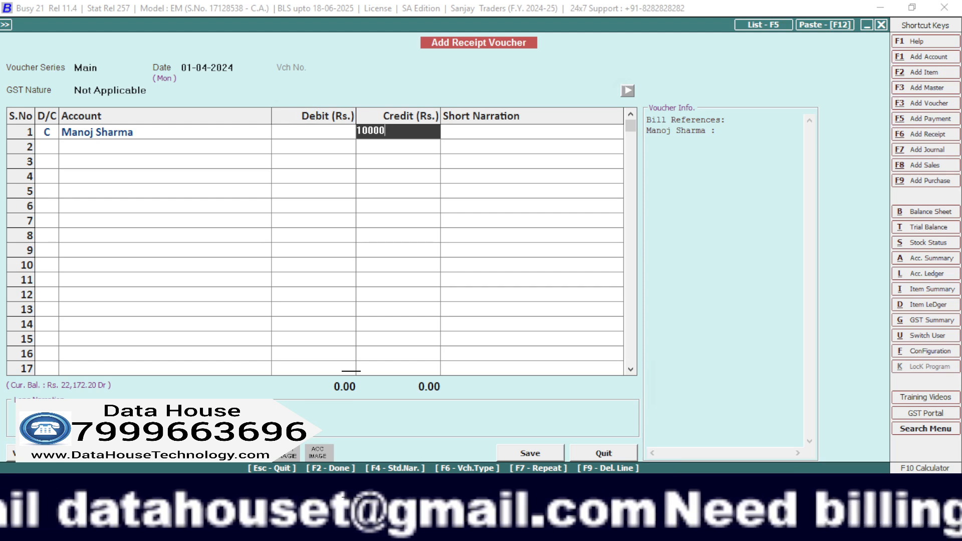
pyautogui.press('Return')
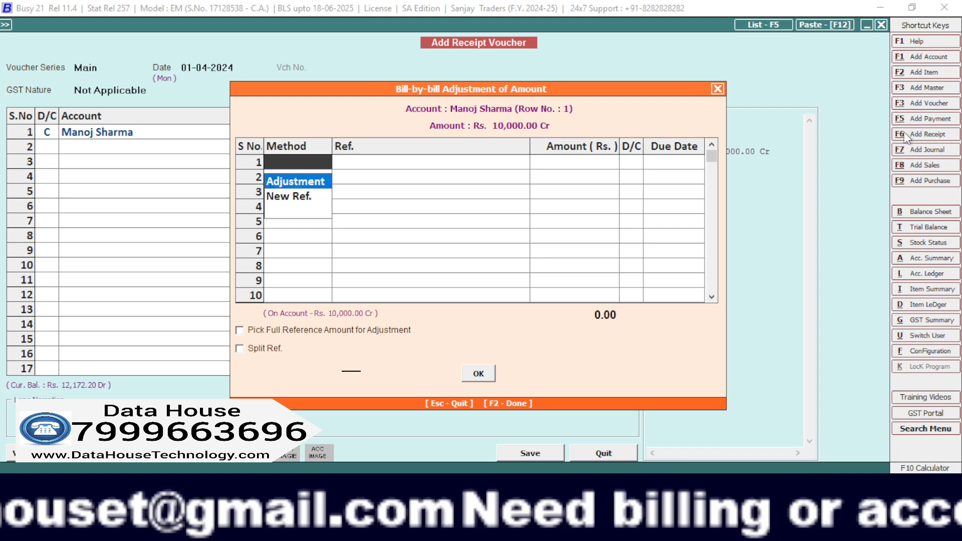
# Allocate the Rs. 10,000 receipt as an Adjustment against bill reference 1/2024-25.
pyautogui.press('Return')
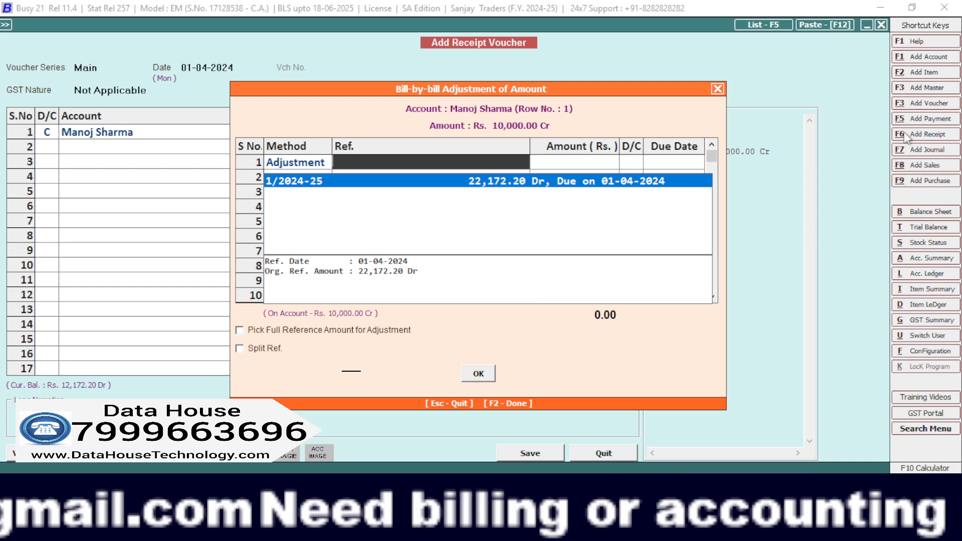
pyautogui.press('Return')
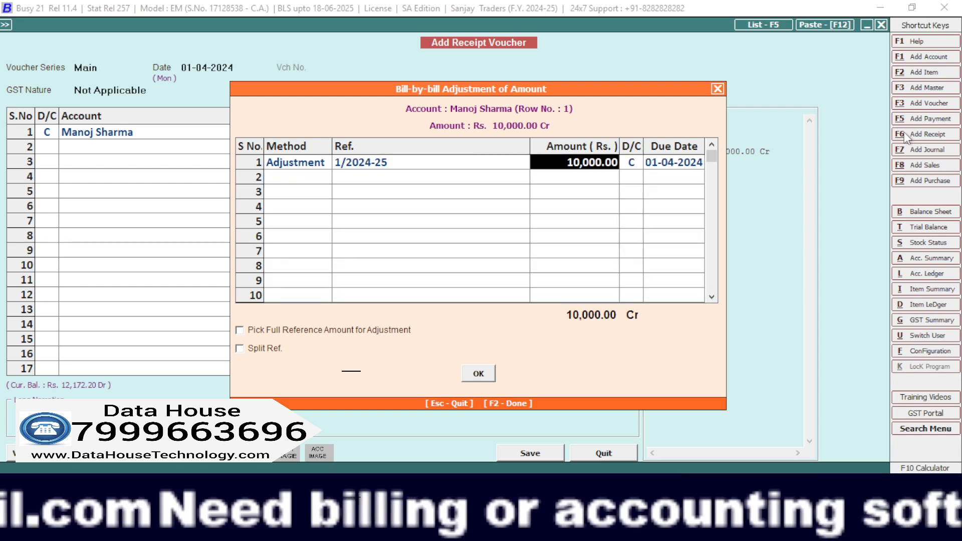
pyautogui.press('Return')
pyautogui.press('Return')
pyautogui.press('Return')
pyautogui.press('Return')
pyautogui.press('Return')
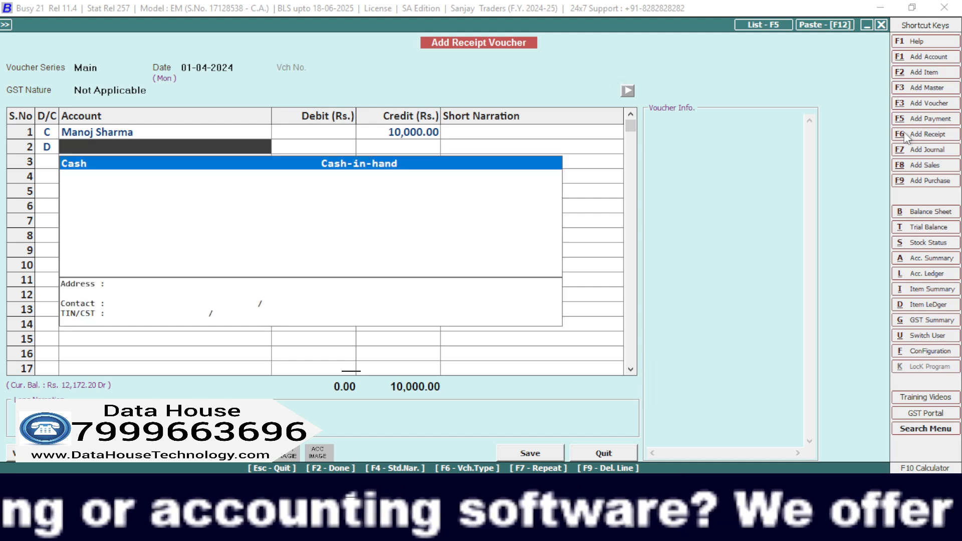
# Debit the Cash account with Rs. 10,000 and save the receipt voucher.
pyautogui.press('Return')
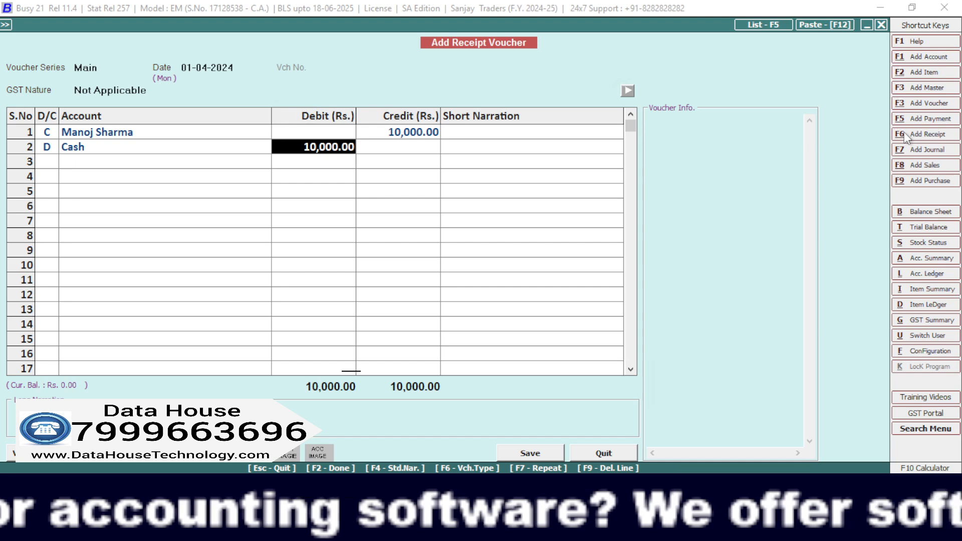
pyautogui.press('Return')
pyautogui.press('Return')
pyautogui.press('Return')
pyautogui.press('Return')
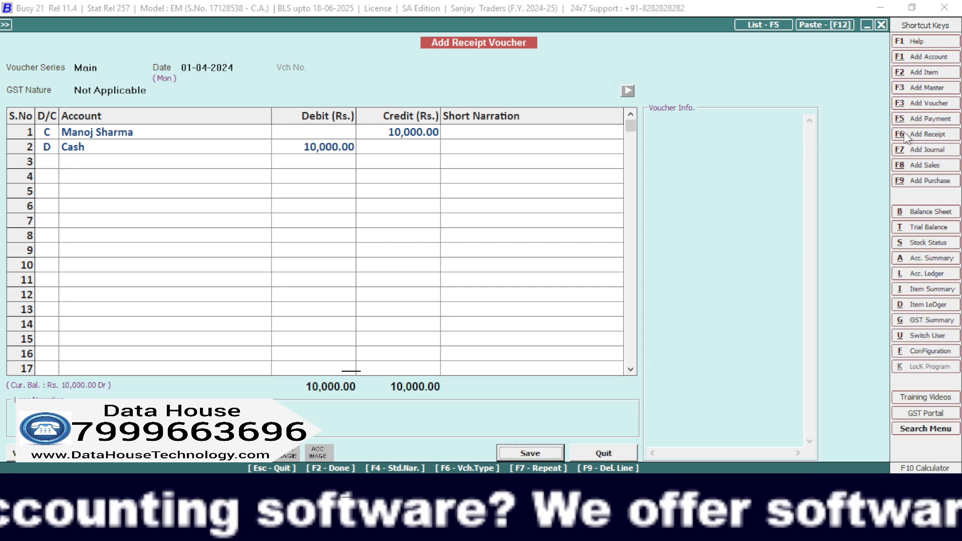
pyautogui.press('Return')
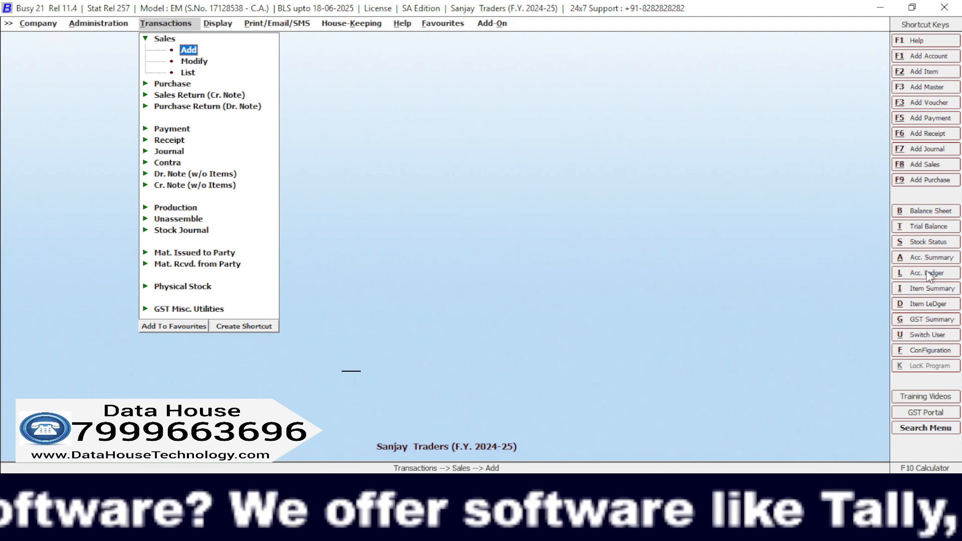
# Display the same customer's ledger for 01-04-2024 again to check the balance after the cash receipt, and close it.
pyautogui.click(904, 273)
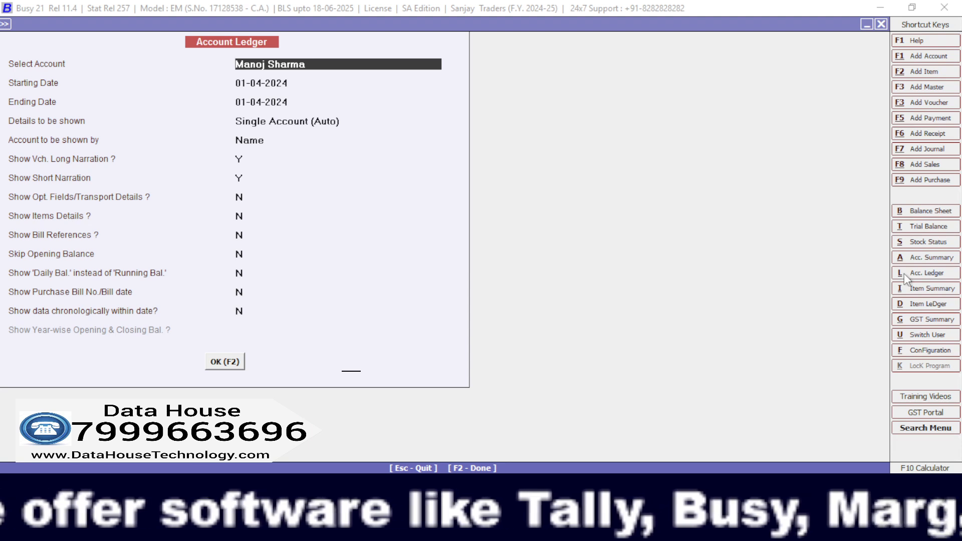
pyautogui.press('F2')
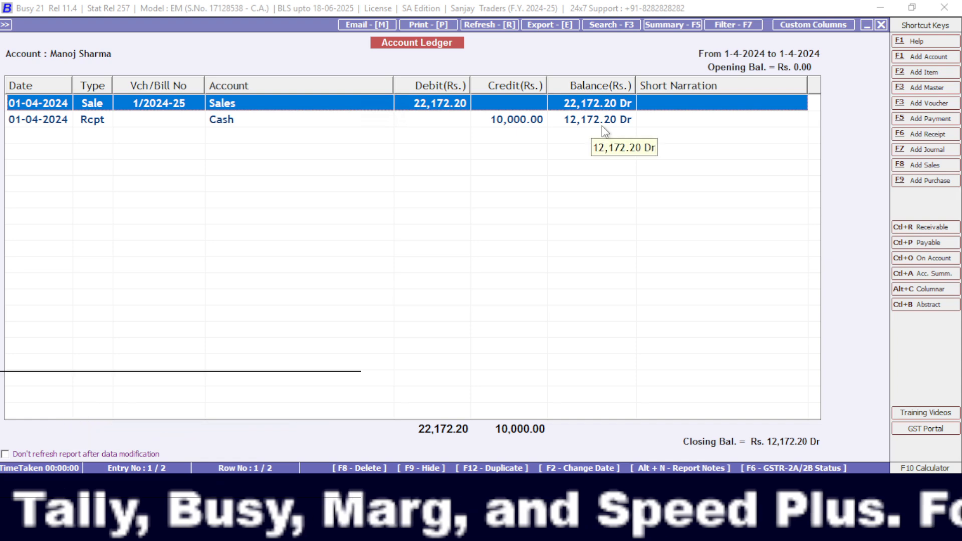
pyautogui.press('Escape')
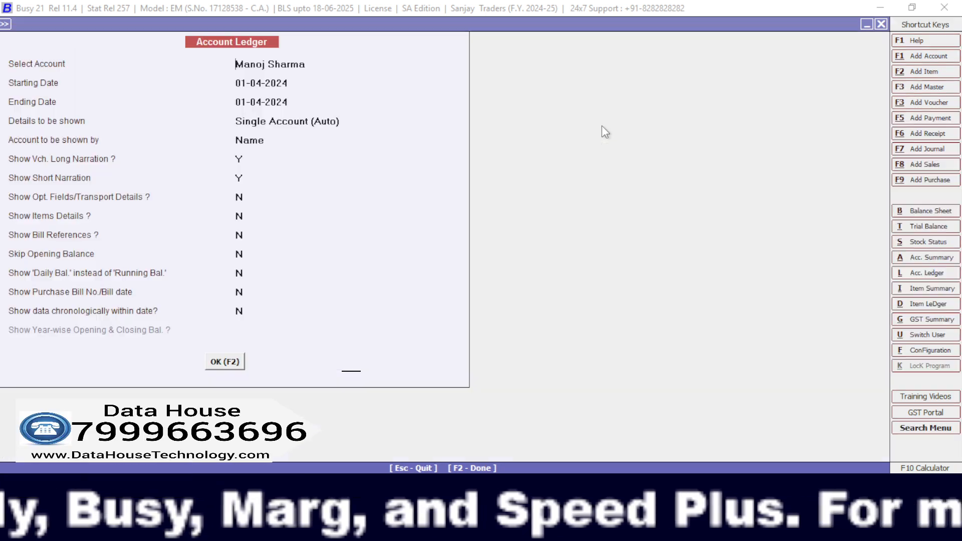
pyautogui.press('Escape')
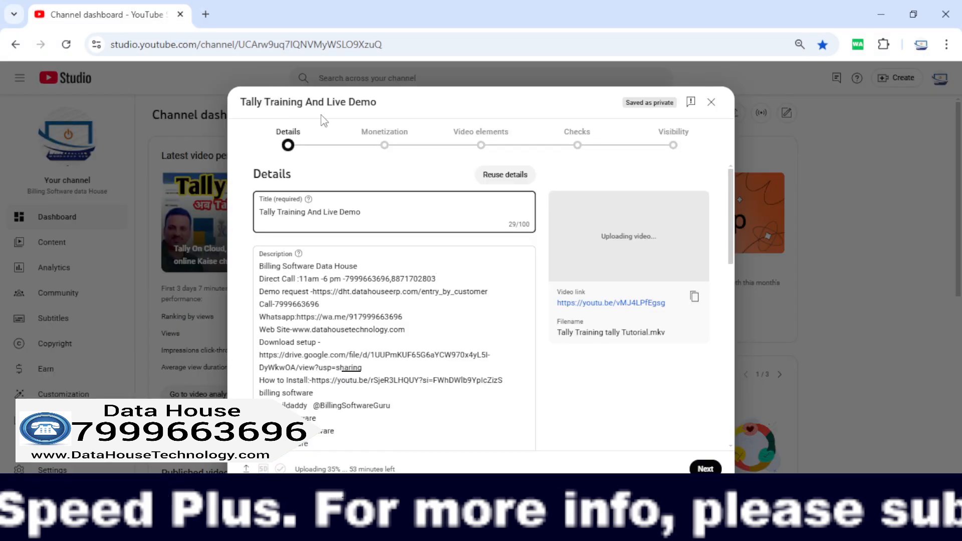
# Switch to Chrome, open google.com in a new tab and search for "busy price".
pyautogui.click(206, 14)
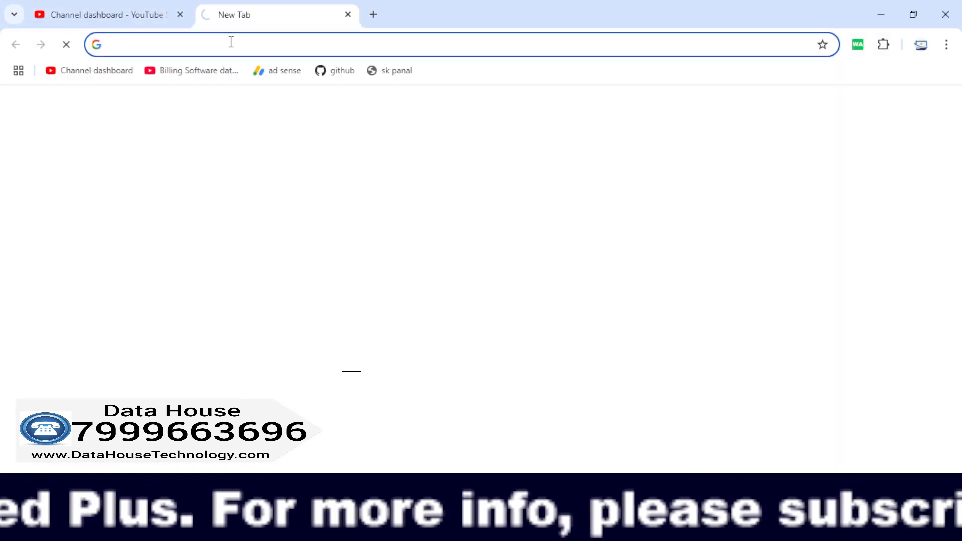
pyautogui.click(231, 42)
pyautogui.write('go')
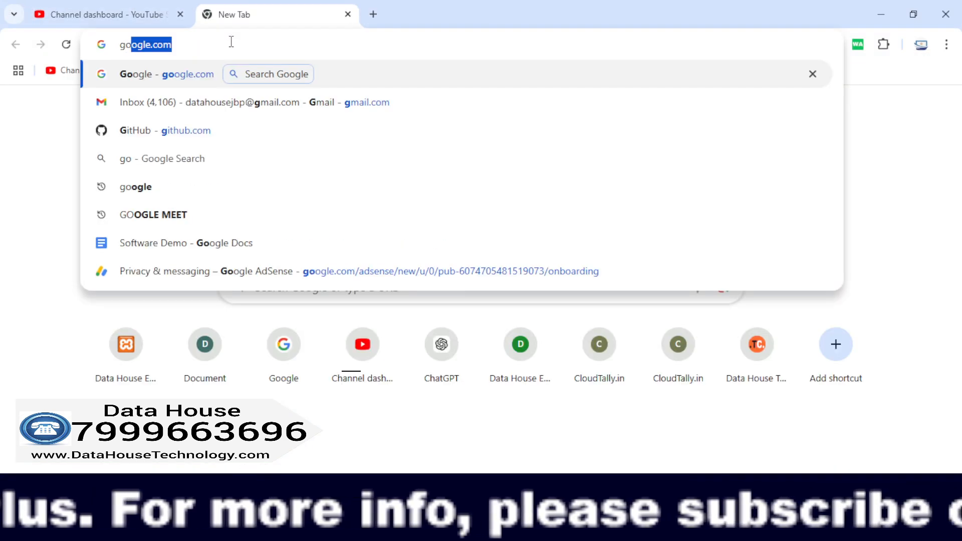
pyautogui.press('Return')
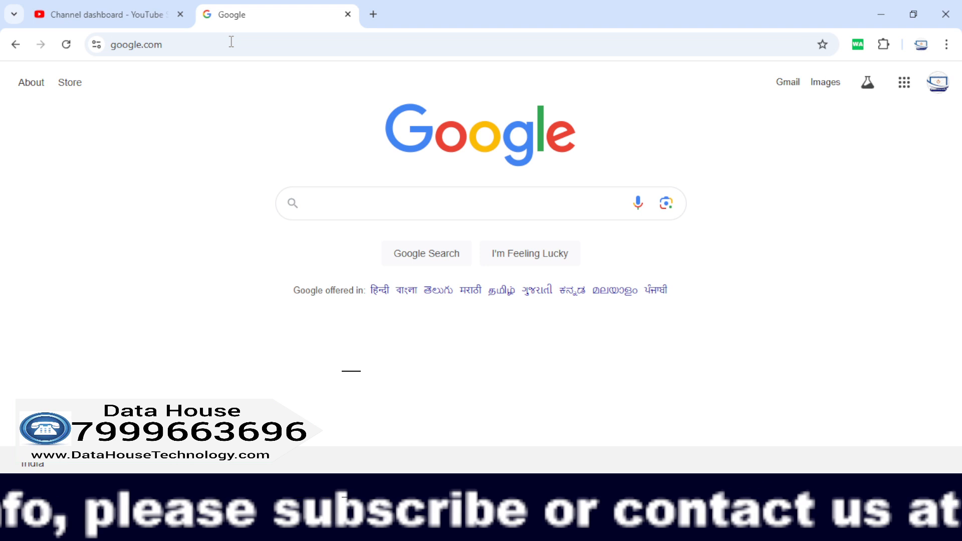
pyautogui.write('busy prices')
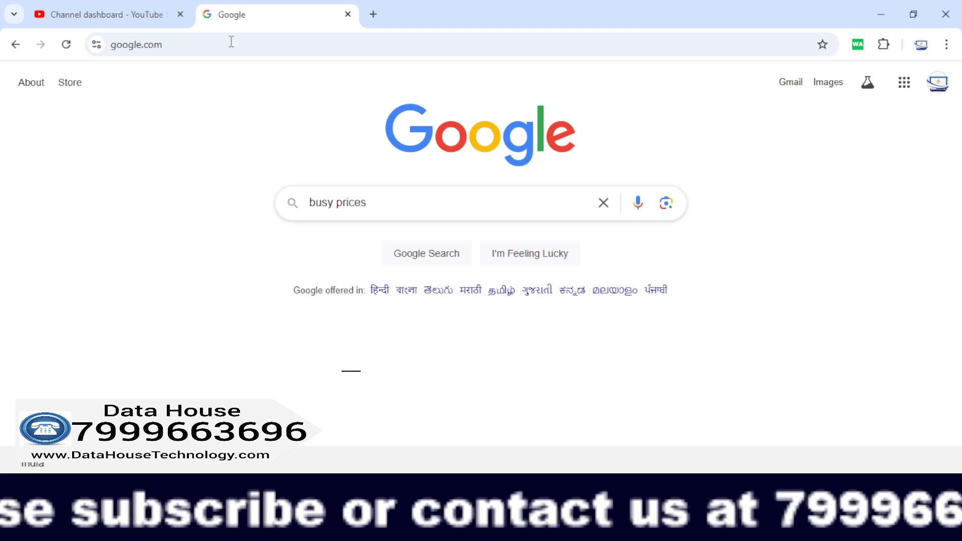
pyautogui.press('BackSpace')
pyautogui.press('BackSpace')
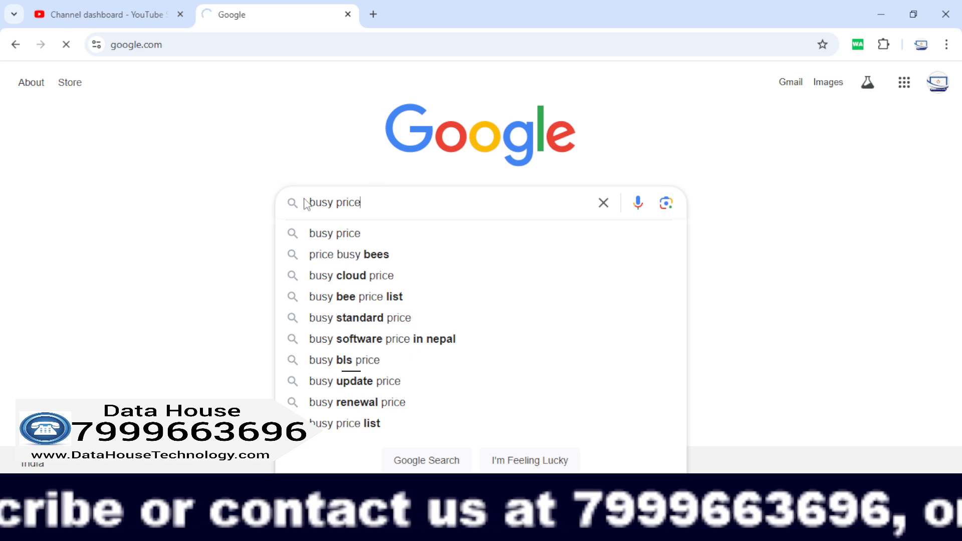
pyautogui.press('Return')
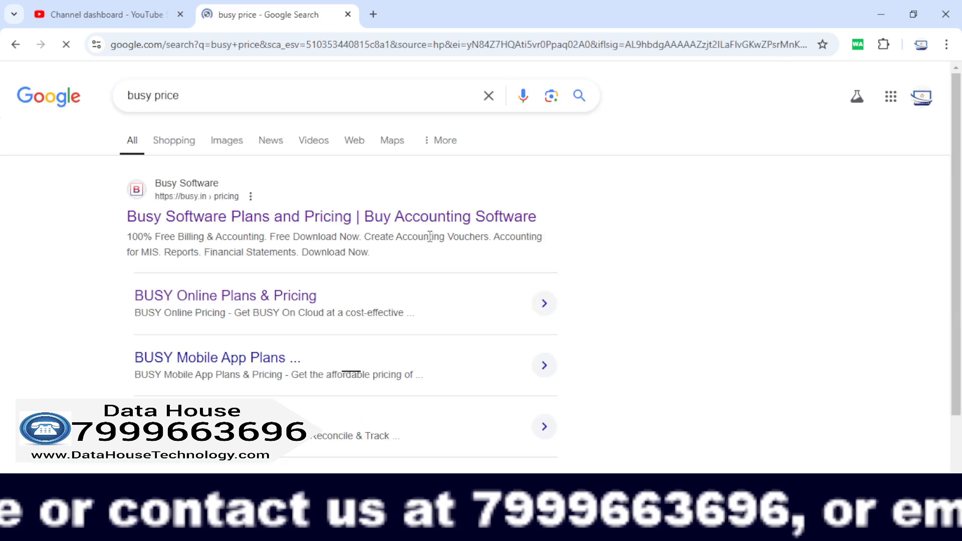